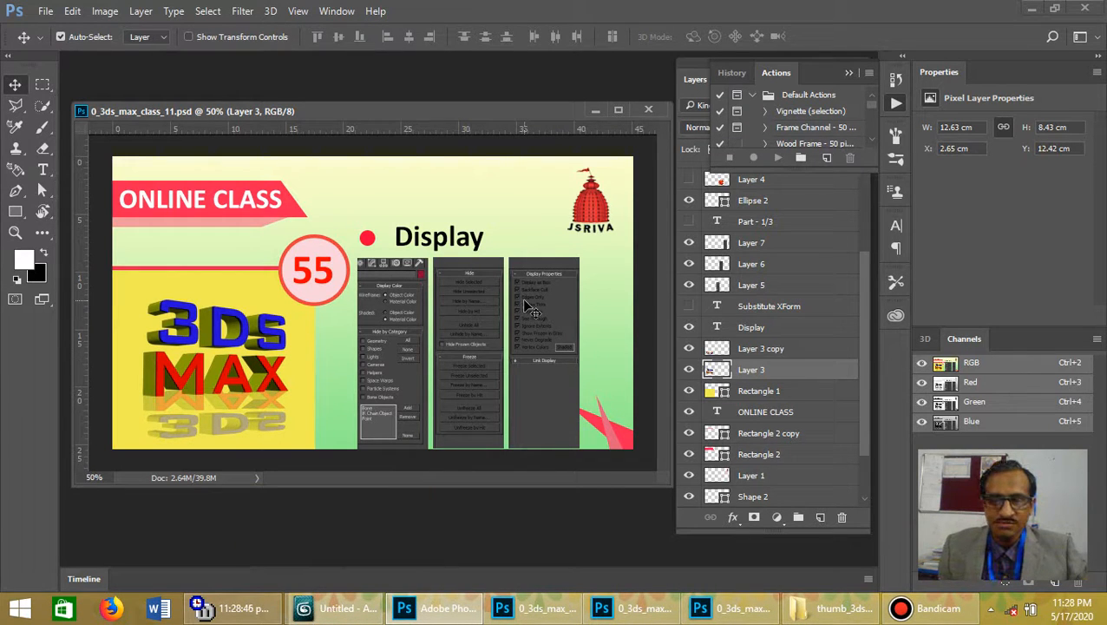
Switch to 3ds Max and review the Create, Modify, Hierarchy, Motion and Display command options in turn
{"action": "left_click", "coordinate": [342, 608]}
{"action": "left_click", "coordinate": [497, 226]}
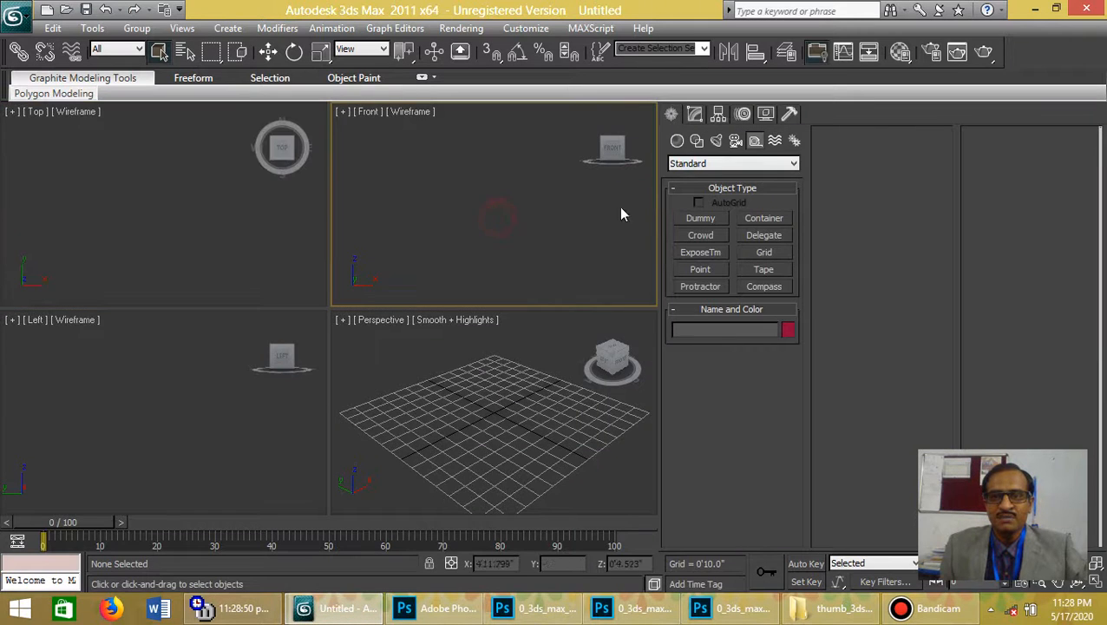
{"action": "left_click", "coordinate": [768, 118]}
{"action": "left_click", "coordinate": [673, 117]}
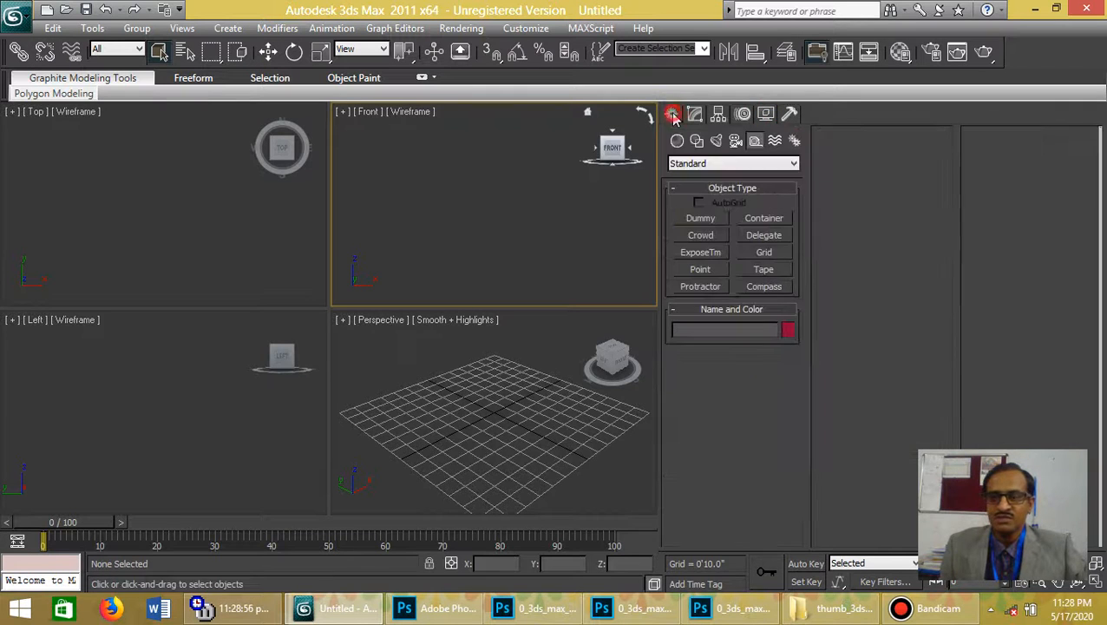
{"action": "left_click", "coordinate": [697, 117]}
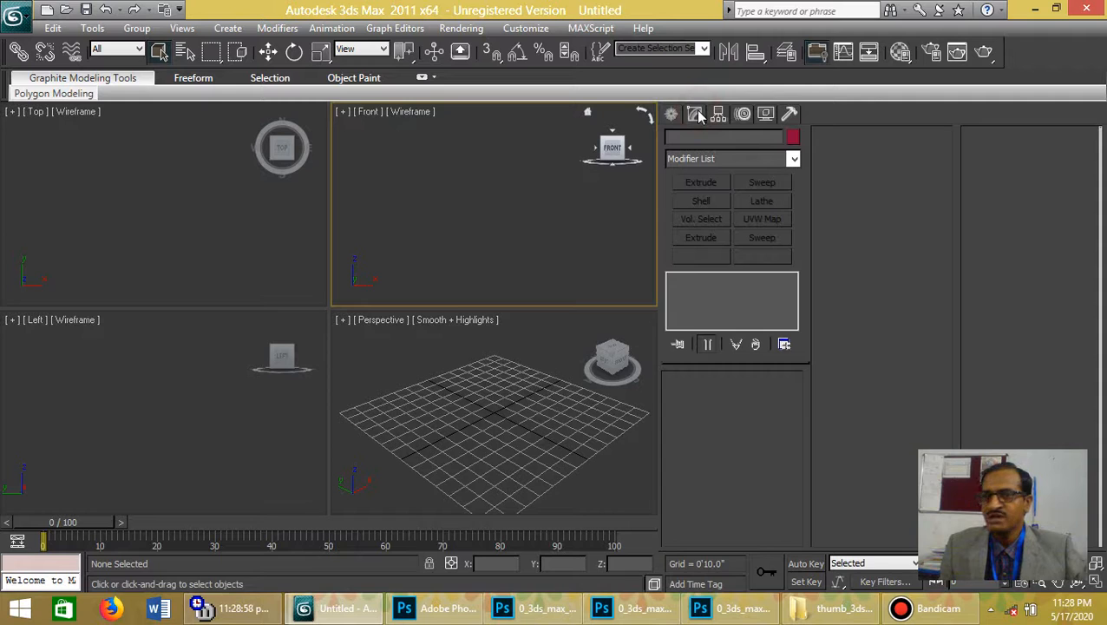
{"action": "left_click", "coordinate": [718, 116]}
{"action": "left_click", "coordinate": [742, 116]}
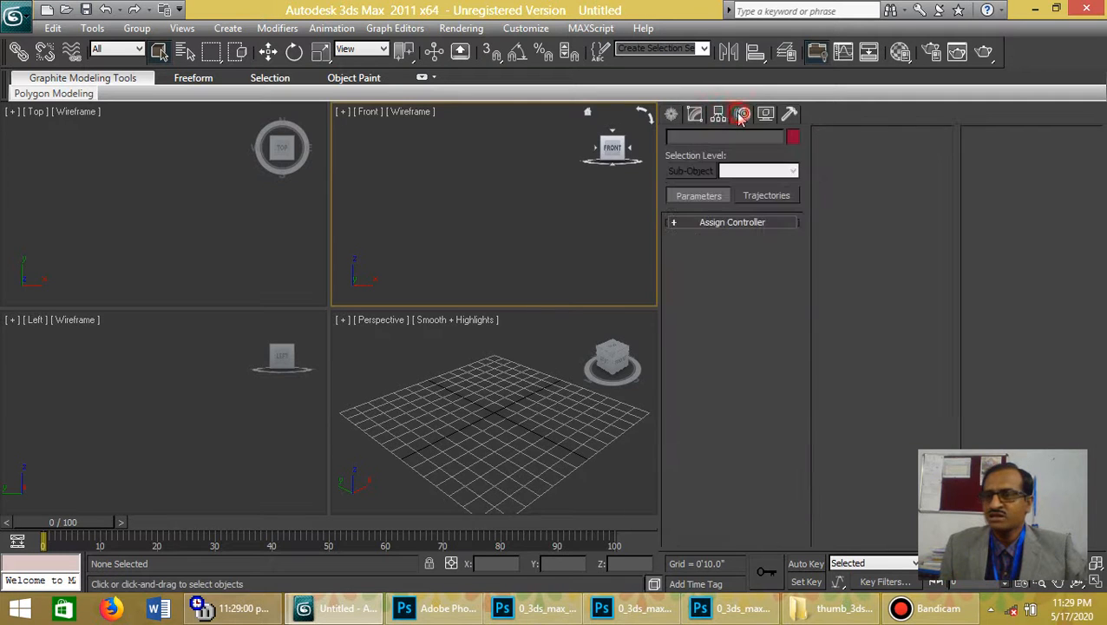
{"action": "left_click", "coordinate": [766, 116]}
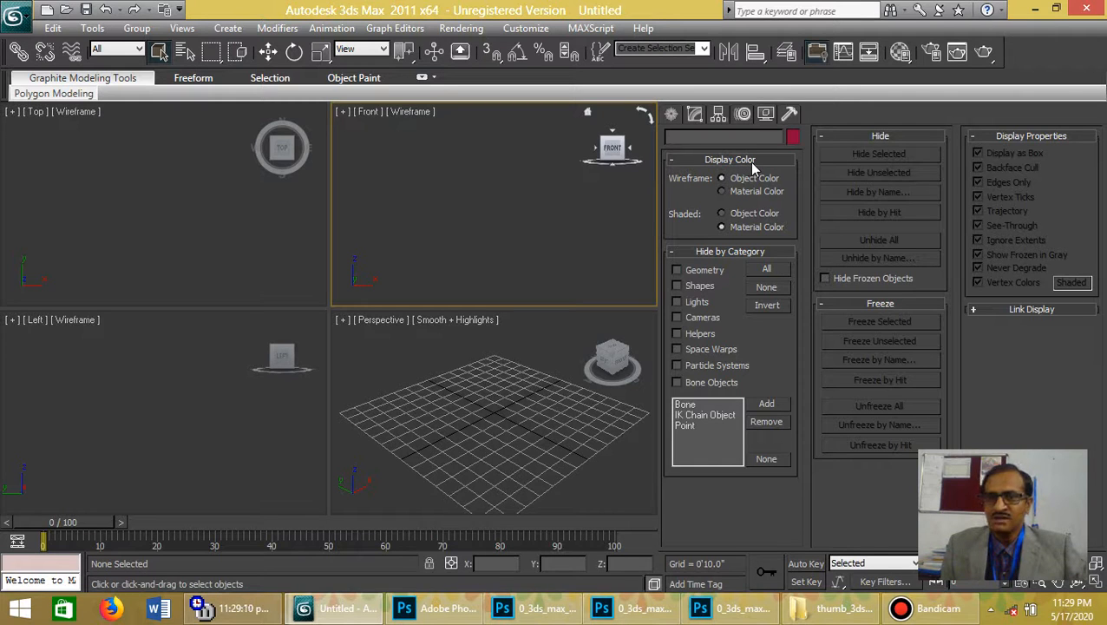
Create a box about 10'3.6" long, 13'6.8" wide and 5'3.3" high in the Top viewport, then deselect it
{"action": "left_click", "coordinate": [671, 114]}
{"action": "left_click", "coordinate": [678, 141]}
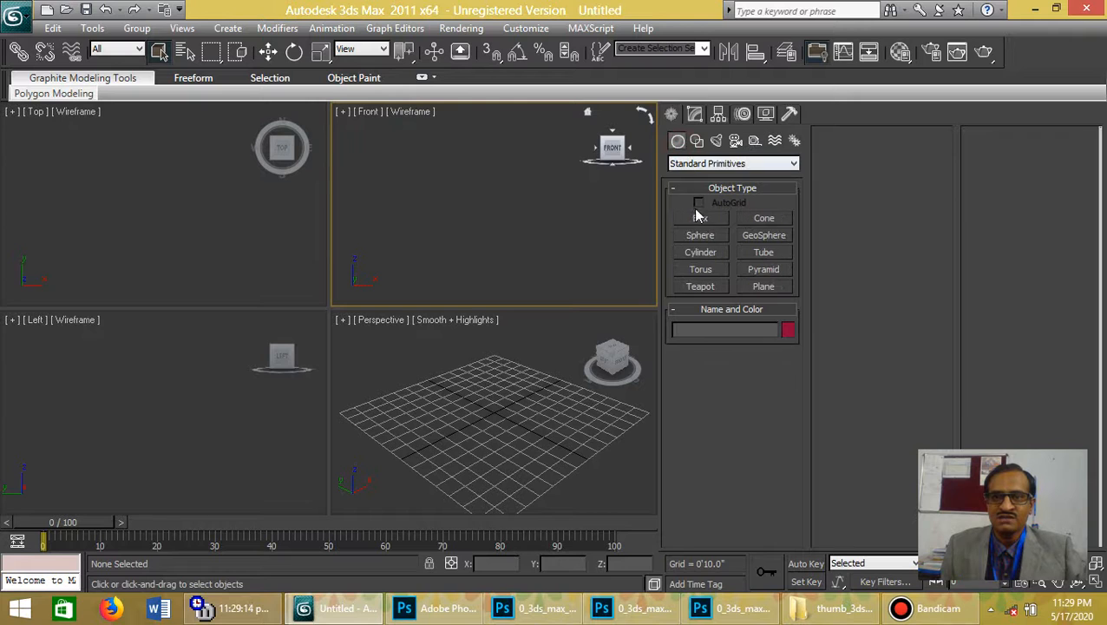
{"action": "left_click", "coordinate": [700, 218]}
{"action": "left_click_drag", "start_coordinate": [100, 165], "coordinate": [232, 266]}
{"action": "left_click", "coordinate": [216, 215]}
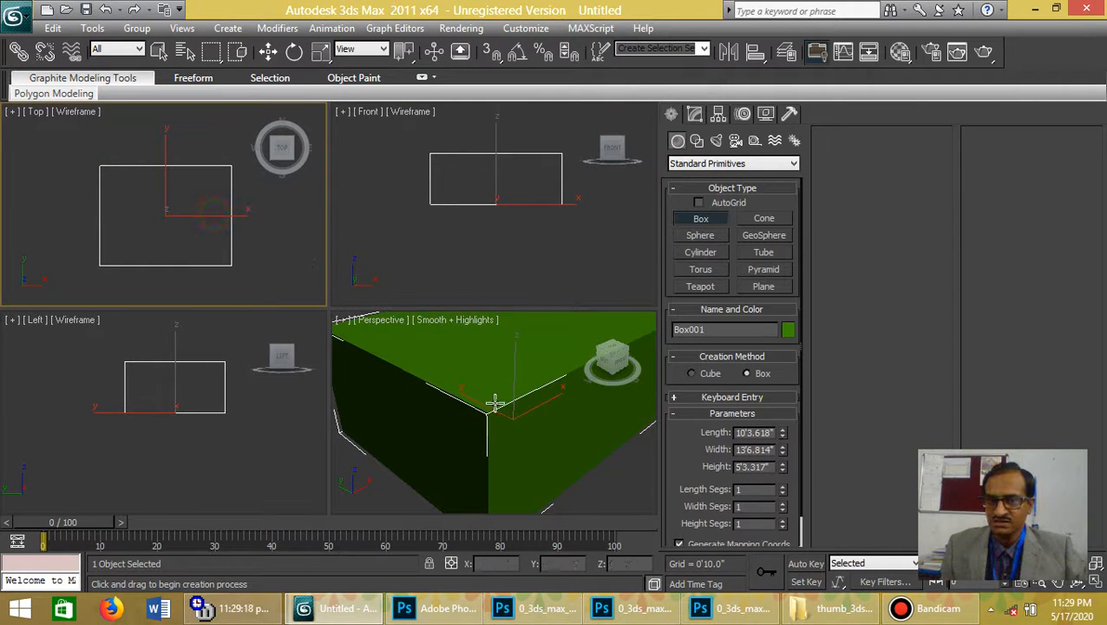
{"action": "scroll", "coordinate": [482, 403], "scroll_direction": "down", "scroll_amount": 5}
{"action": "right_click", "coordinate": [555, 237]}
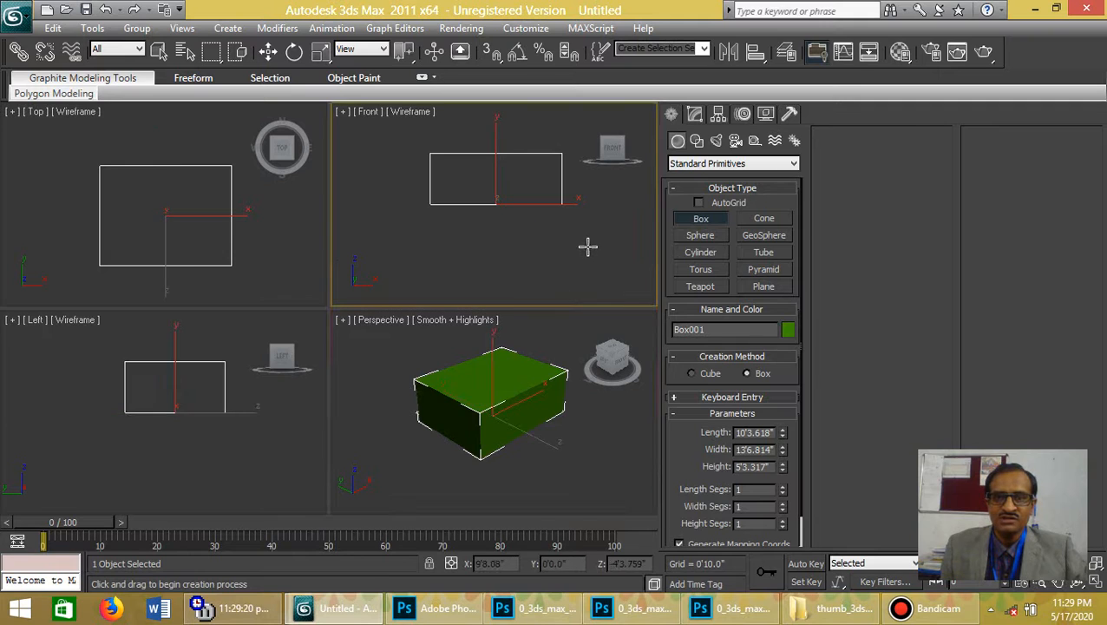
{"action": "right_click", "coordinate": [595, 248]}
{"action": "left_click", "coordinate": [598, 250]}
{"action": "middle_click_drag", "start_coordinate": [539, 423], "coordinate": [527, 440], "text": "alt"}
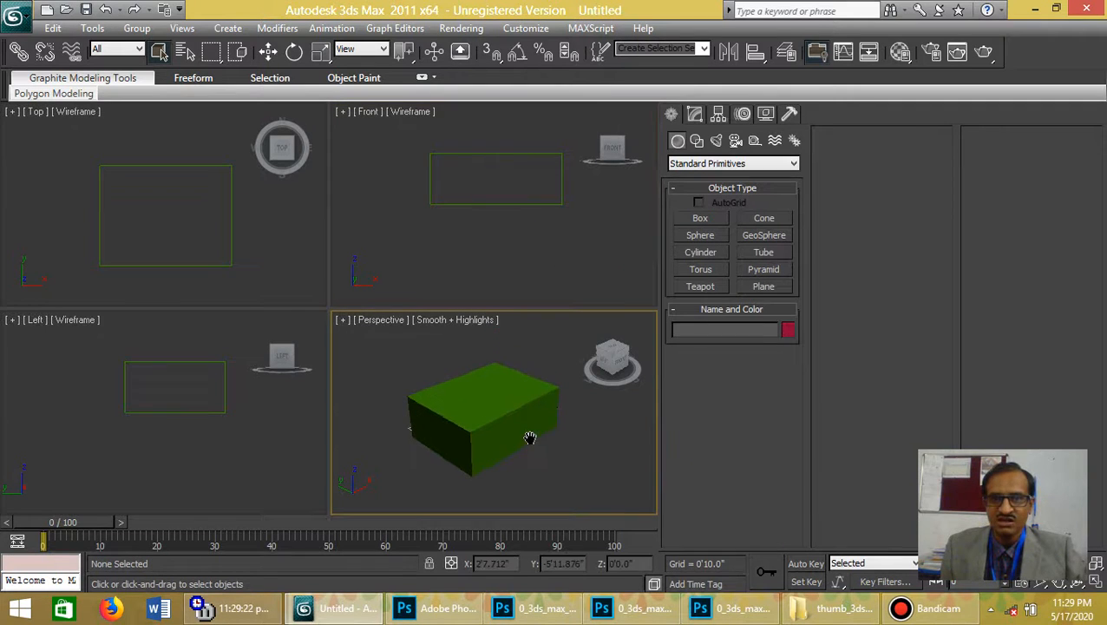
{"action": "middle_click_drag", "start_coordinate": [567, 194], "coordinate": [548, 221]}
{"action": "middle_click_drag", "start_coordinate": [508, 366], "coordinate": [519, 363]}
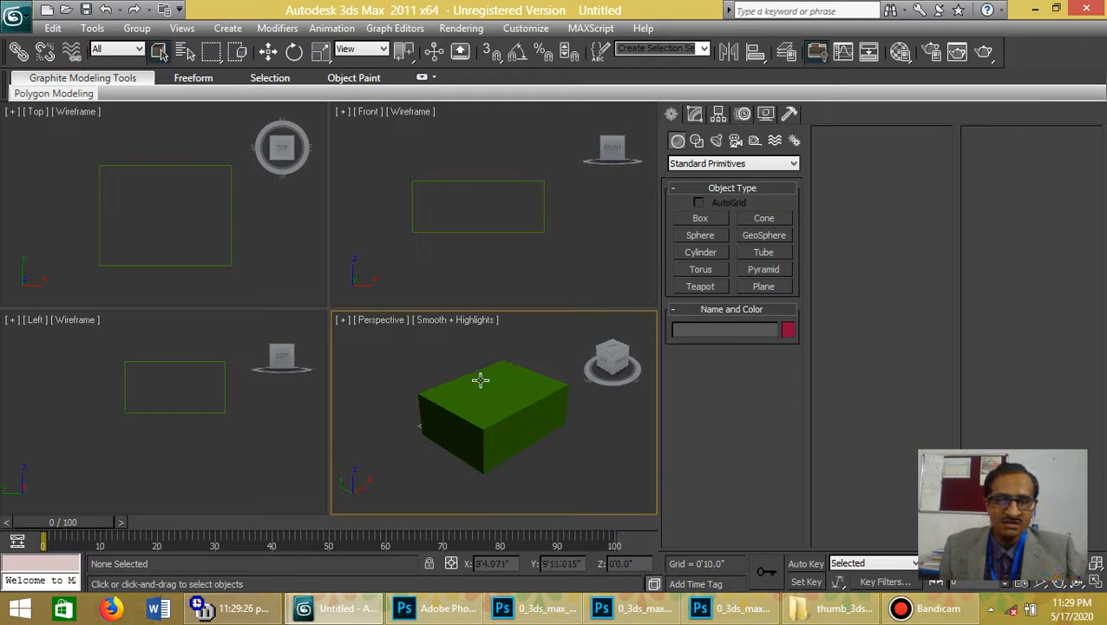
Bring up the display options and assign the 01 - Default material to the box
{"action": "left_click", "coordinate": [765, 113]}
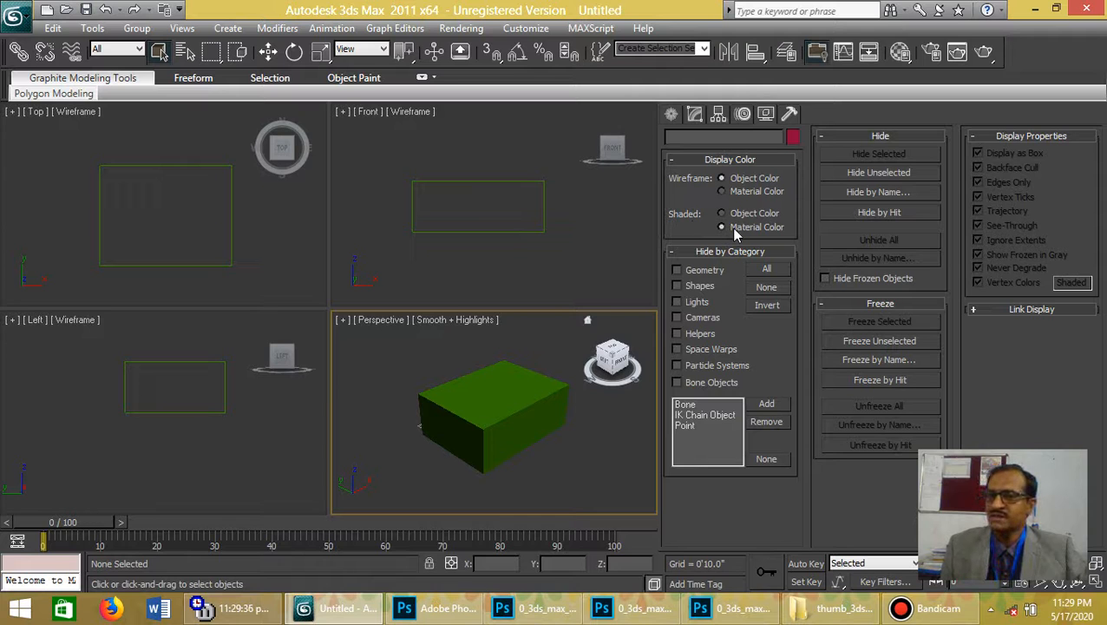
{"action": "middle_click_drag", "start_coordinate": [535, 394], "coordinate": [523, 396]}
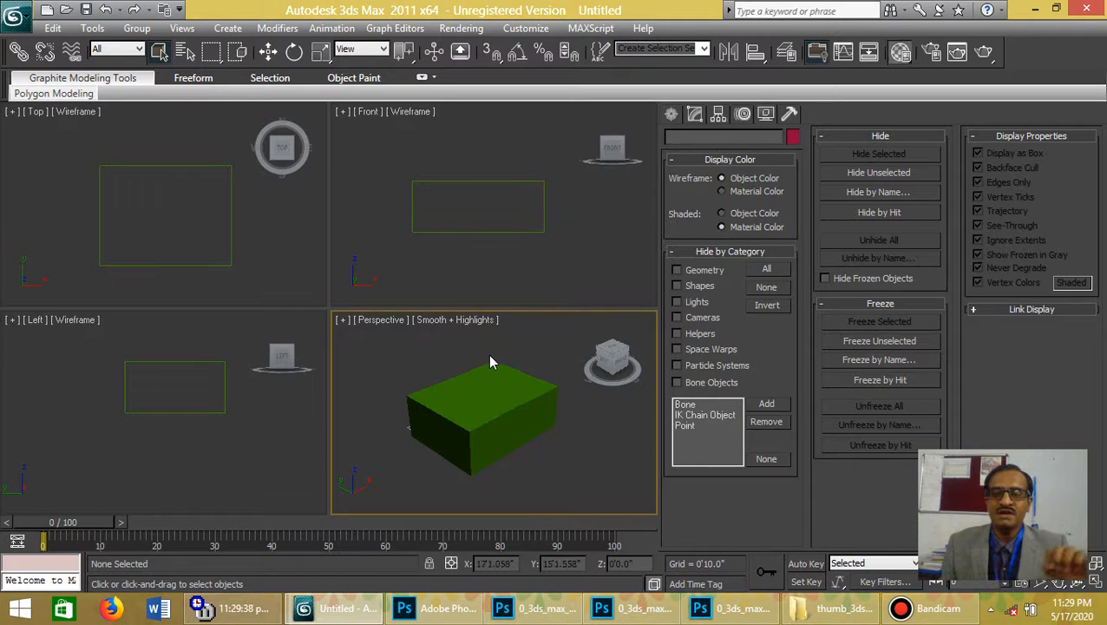
{"action": "key", "text": "m"}
{"action": "left_click_drag", "start_coordinate": [702, 34], "coordinate": [244, 49]}
{"action": "left_click", "coordinate": [445, 393]}
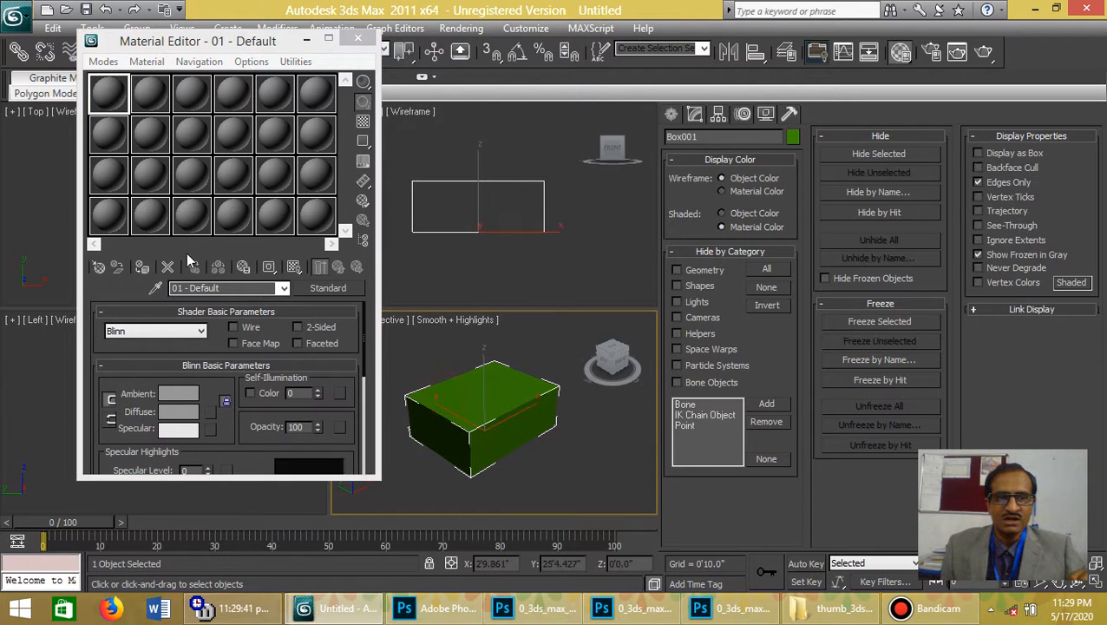
{"action": "left_click", "coordinate": [109, 95]}
{"action": "left_click", "coordinate": [141, 268]}
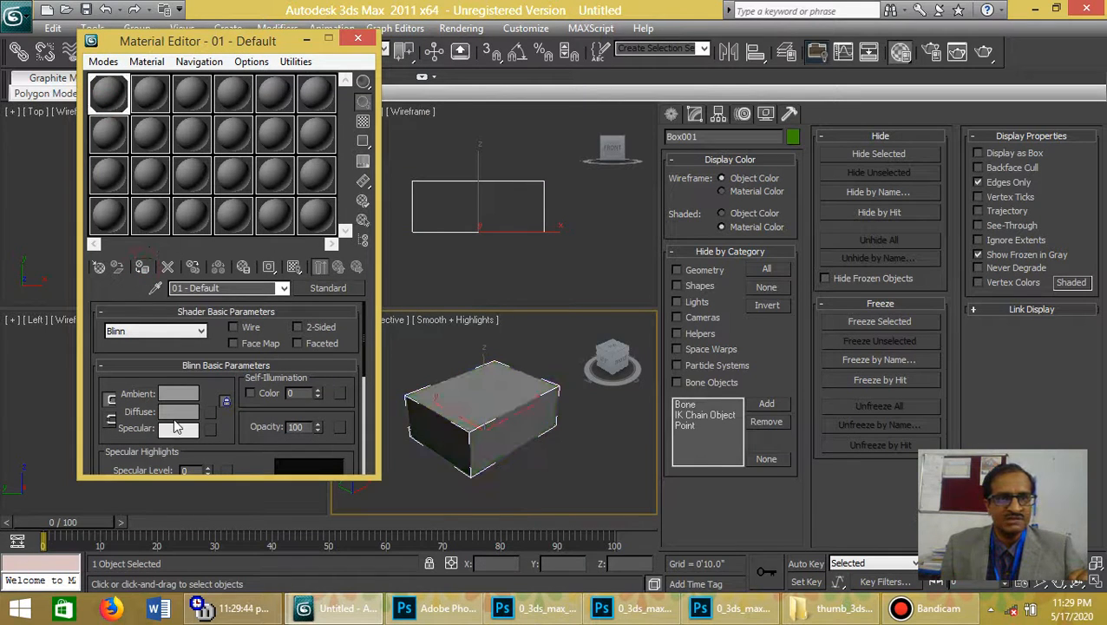
Change the material's diffuse color to a fully saturated blue, close the Material Editor and deselect the box
{"action": "left_click", "coordinate": [178, 411]}
{"action": "left_click", "coordinate": [409, 114]}
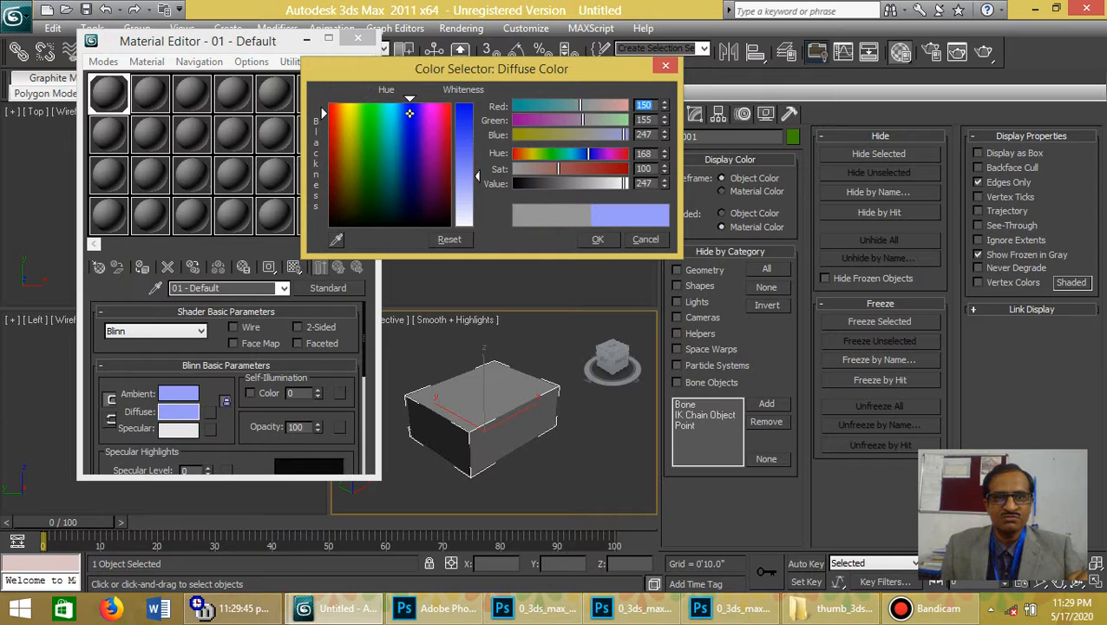
{"action": "left_click", "coordinate": [466, 106]}
{"action": "left_click", "coordinate": [594, 239]}
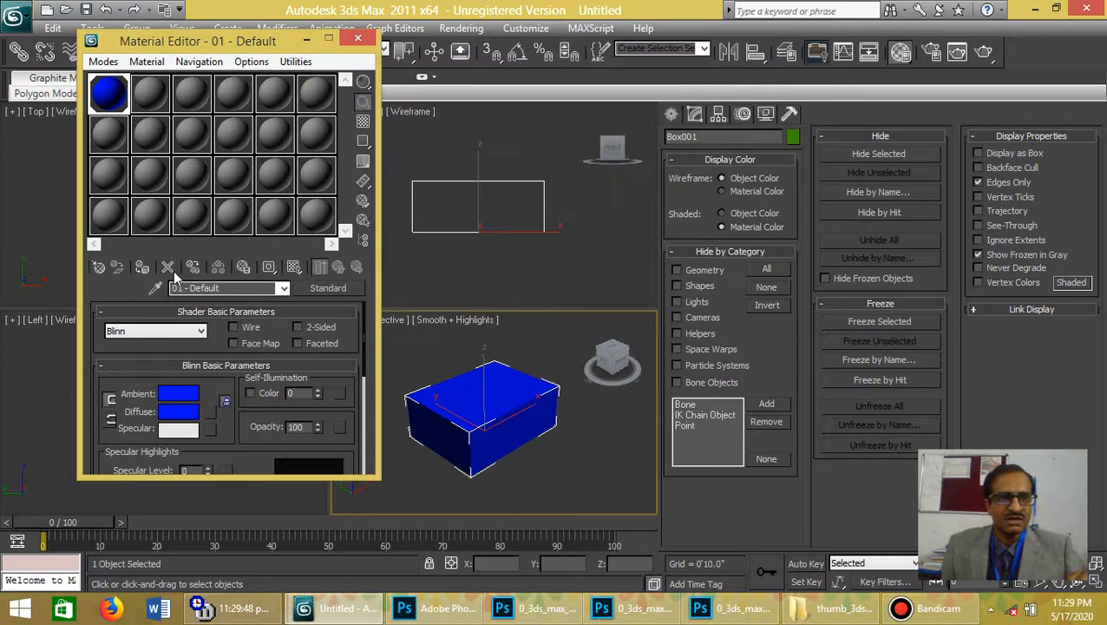
{"action": "left_click", "coordinate": [357, 40]}
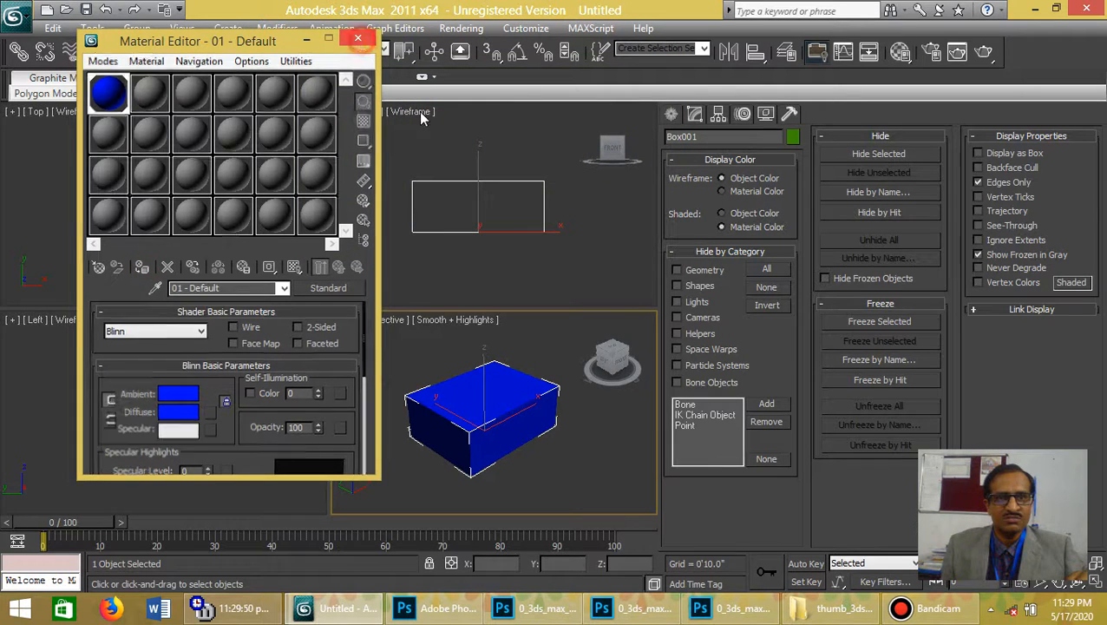
{"action": "left_click", "coordinate": [580, 249]}
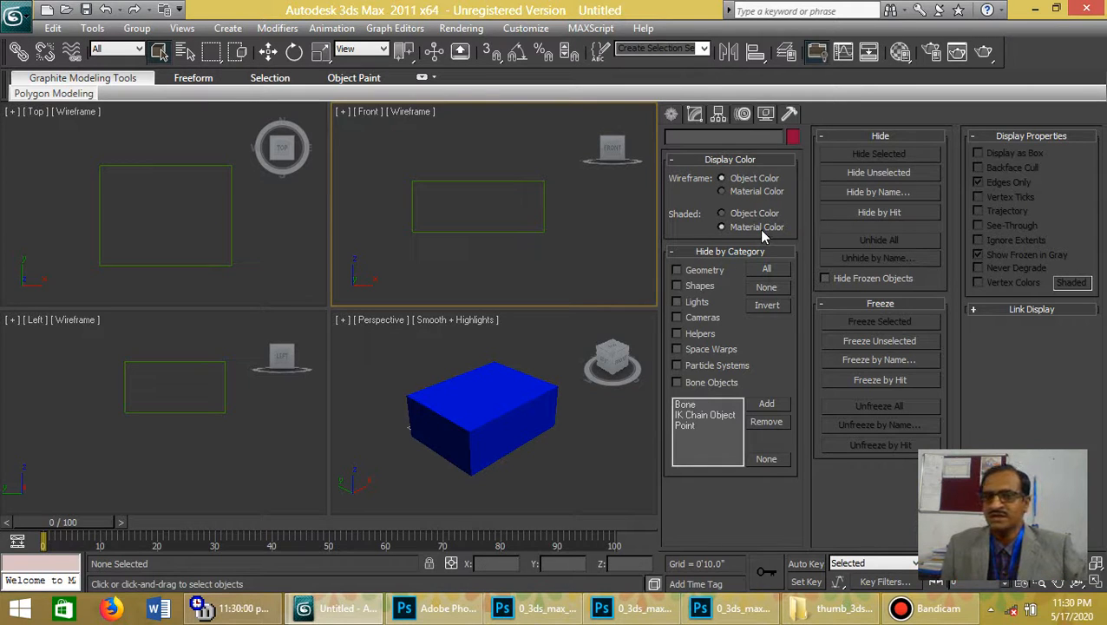
Compare Object Color and Material Color for wireframe and shaded display, leaving both set to Material Color
{"action": "left_click", "coordinate": [722, 190]}
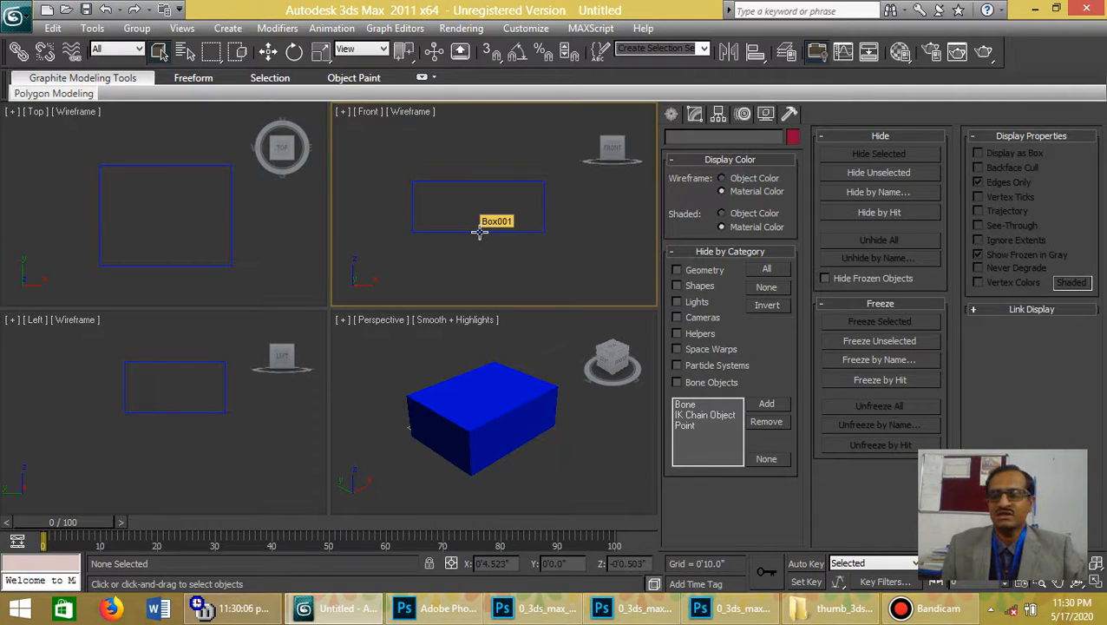
{"action": "left_click", "coordinate": [761, 180]}
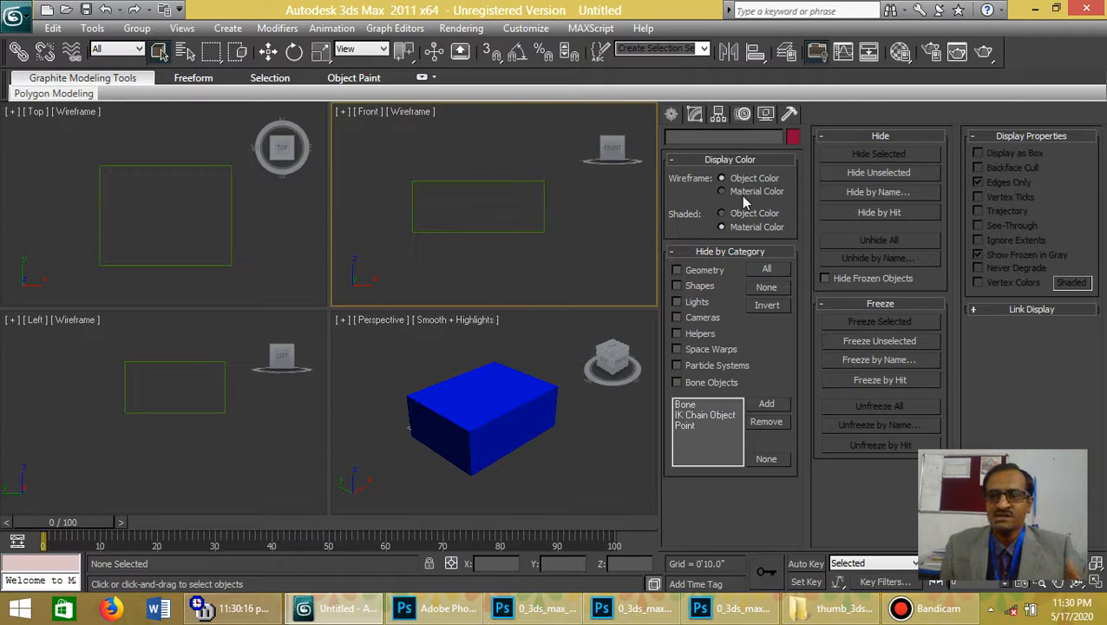
{"action": "left_click", "coordinate": [745, 194]}
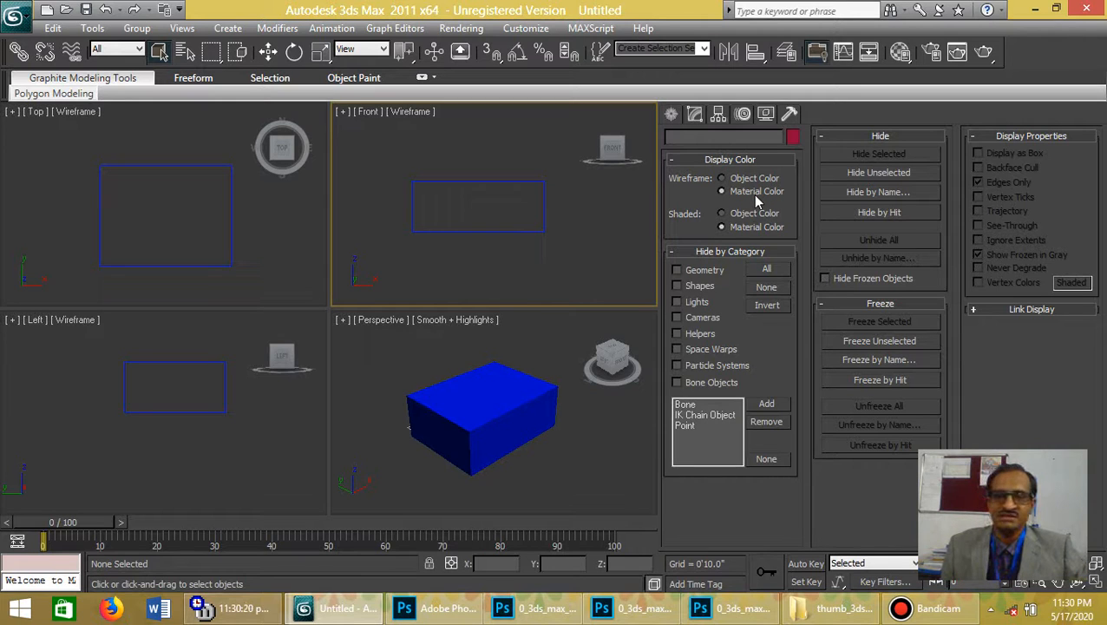
{"action": "left_click", "coordinate": [753, 219]}
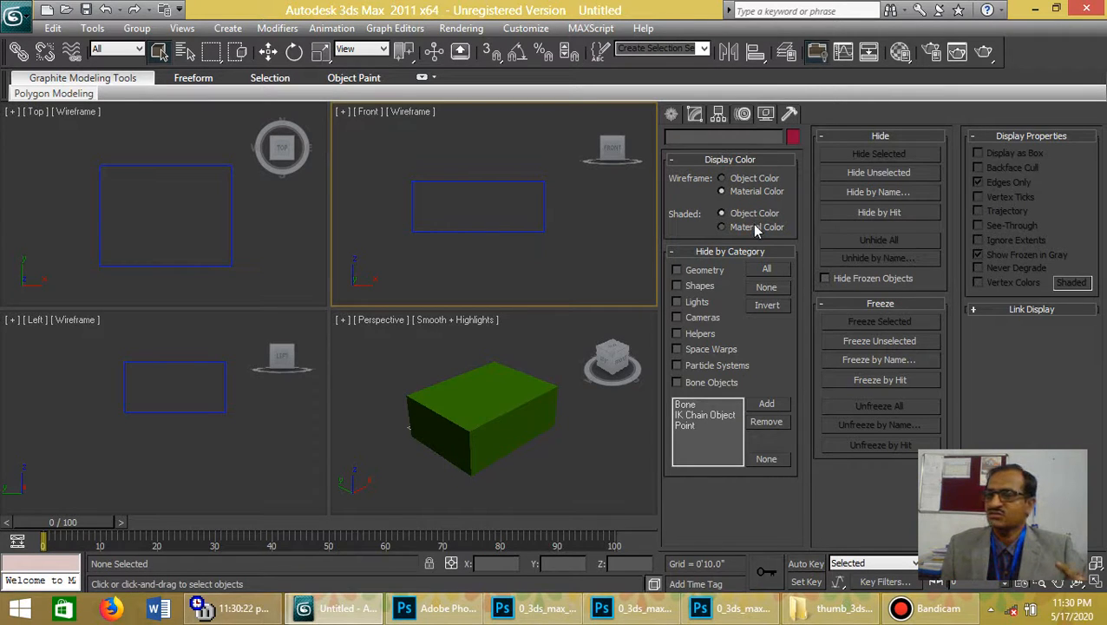
{"action": "left_click", "coordinate": [755, 227]}
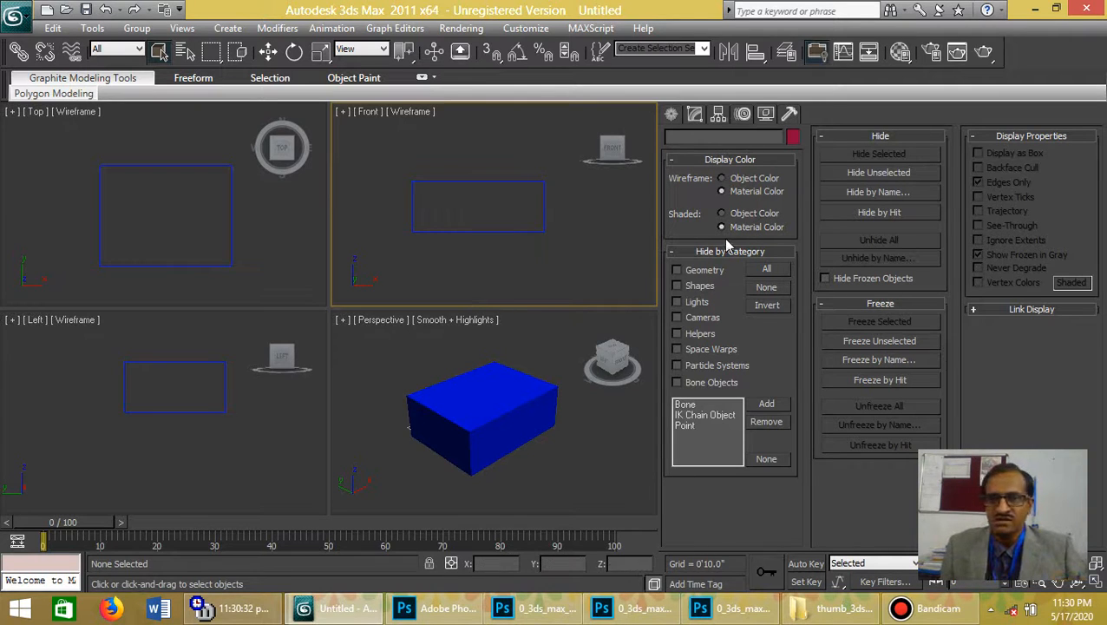
Hide the Geometry category so the box disappears, and unhide it again
{"action": "left_click", "coordinate": [677, 270]}
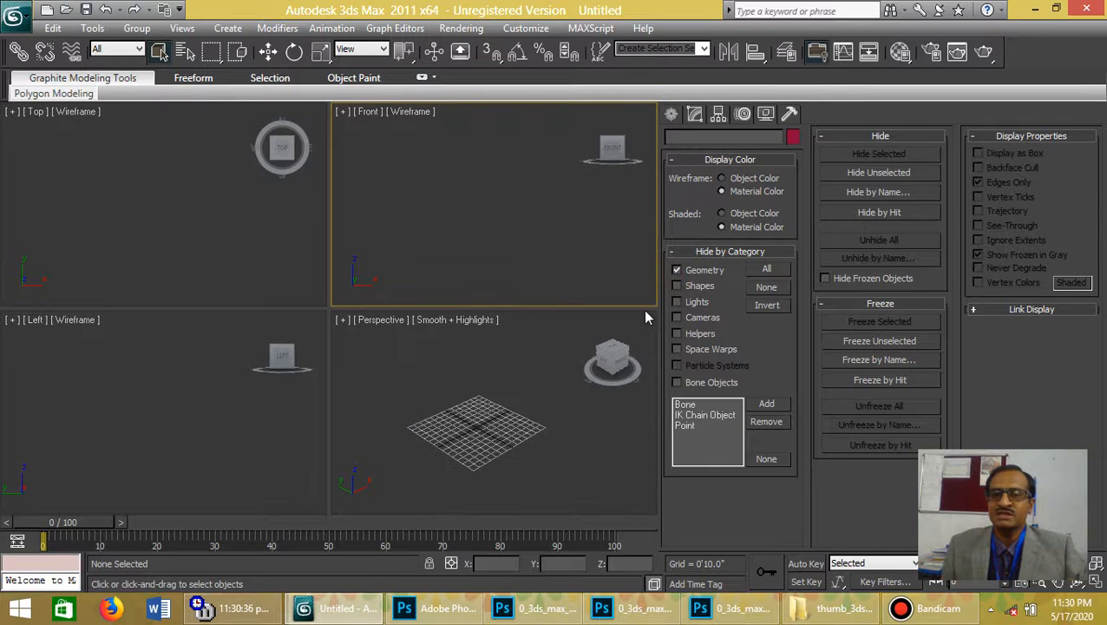
{"action": "left_click", "coordinate": [678, 271]}
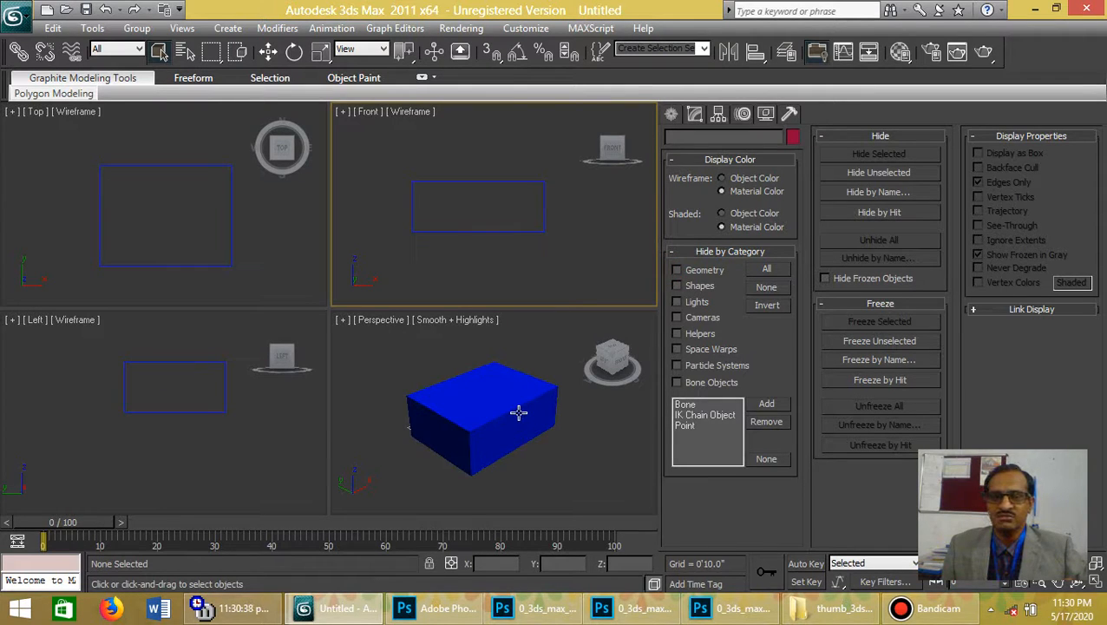
Create a sphere with a radius of about 3'1.9" beside the box's lower-right corner in the Top viewport
{"action": "left_click", "coordinate": [672, 114]}
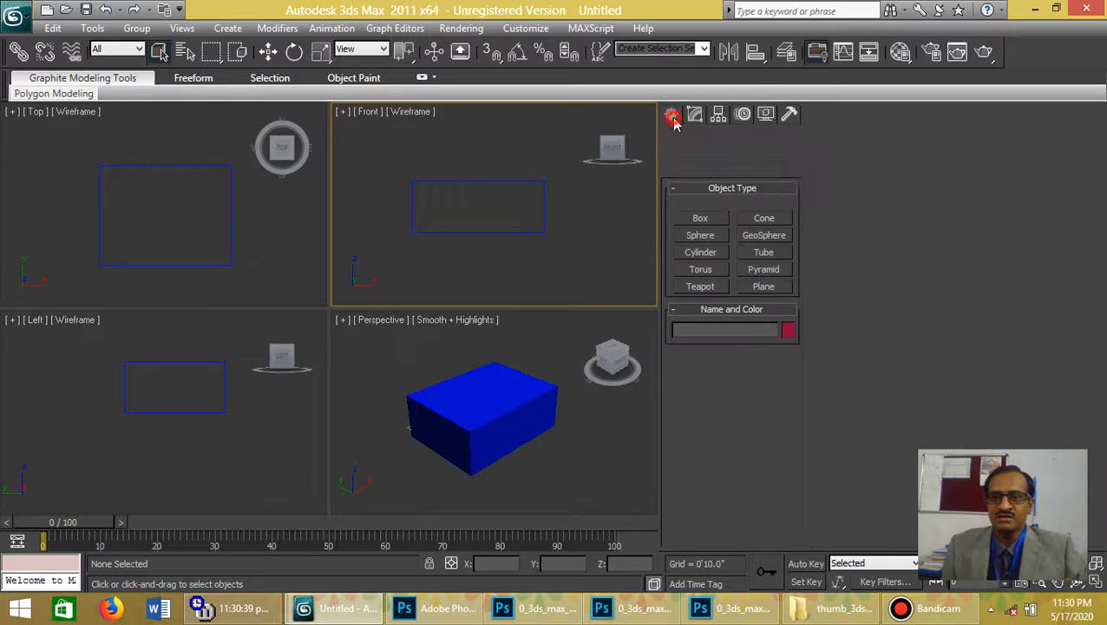
{"action": "left_click", "coordinate": [701, 235]}
{"action": "left_click_drag", "start_coordinate": [279, 246], "coordinate": [309, 252]}
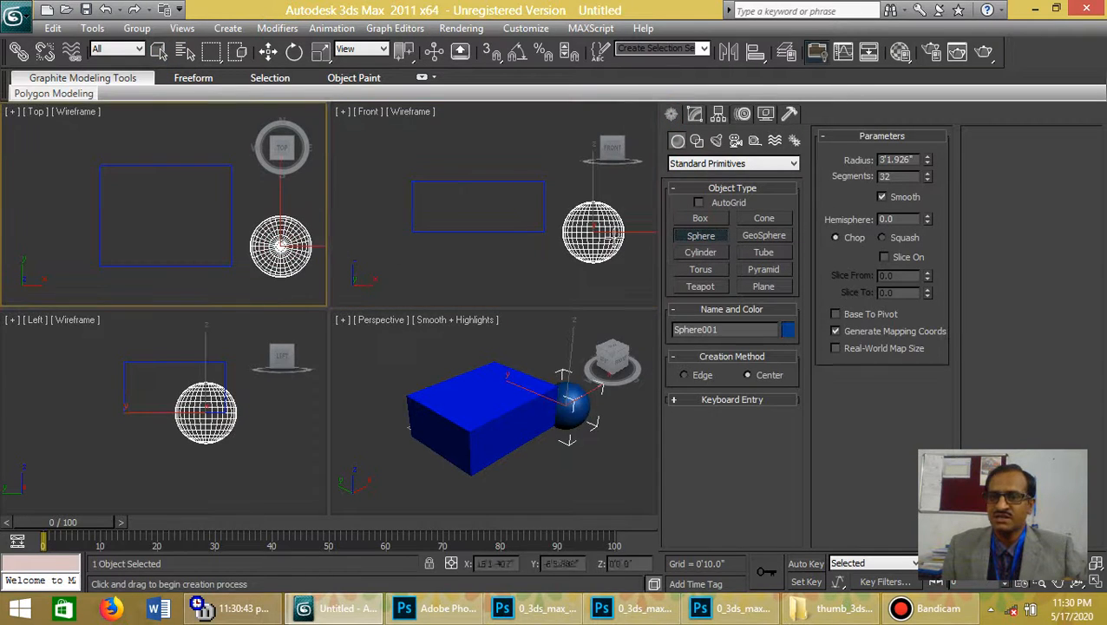
Create an upward-widening cone with a base radius of about 2'4" and height of about 3'8" beside the box's lower-left corner
{"action": "left_click", "coordinate": [762, 221]}
{"action": "left_click_drag", "start_coordinate": [76, 242], "coordinate": [82, 265]}
{"action": "left_click", "coordinate": [84, 228]}
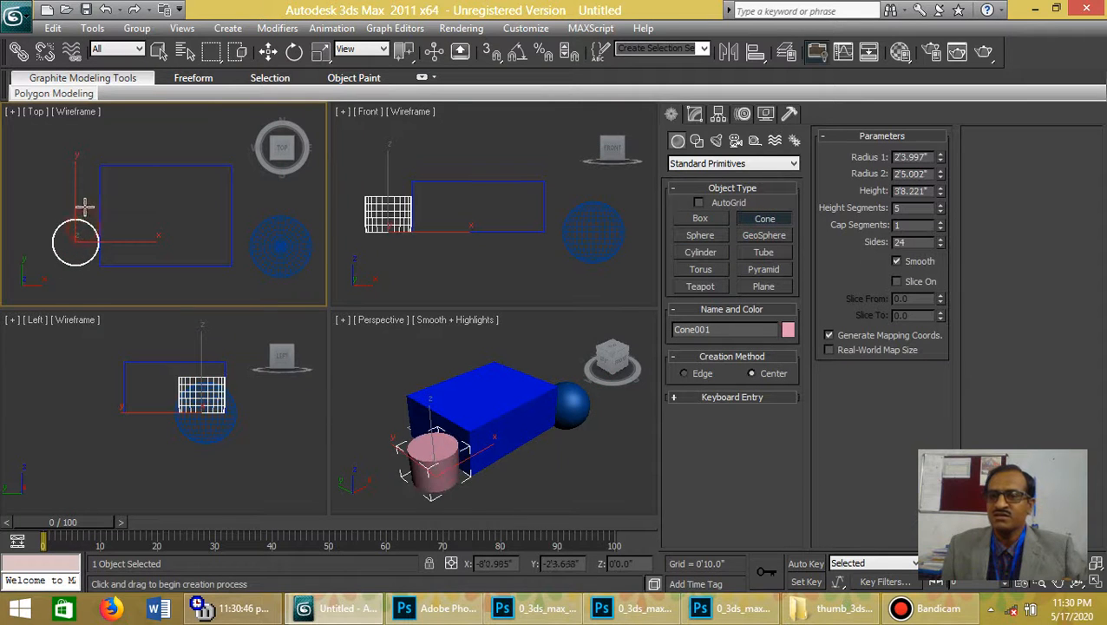
{"action": "left_click", "coordinate": [88, 228]}
{"action": "left_click", "coordinate": [90, 230]}
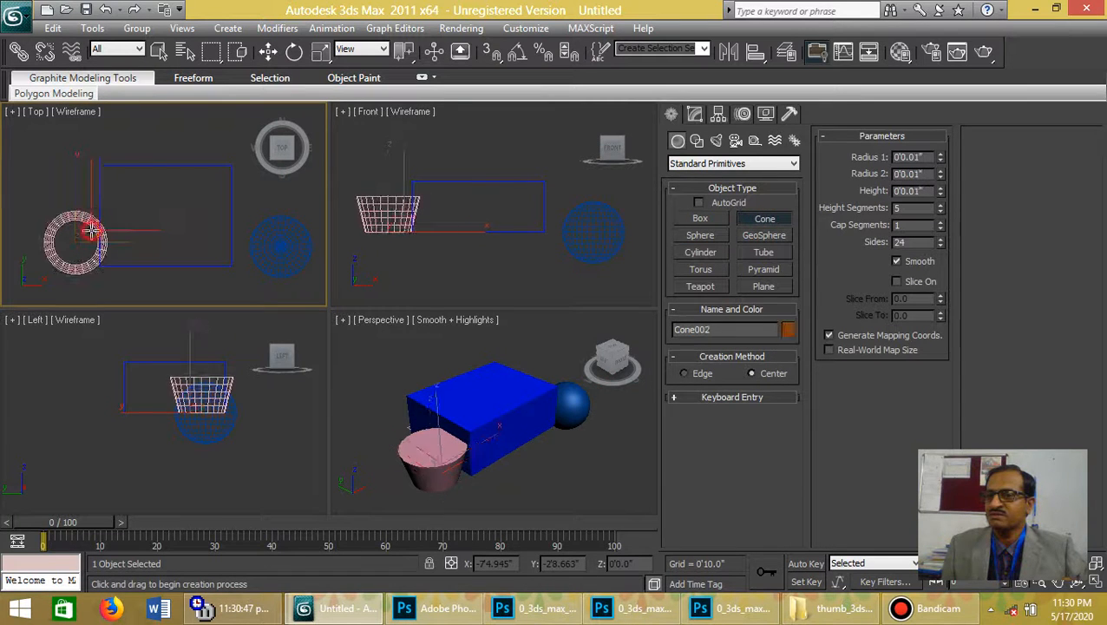
Hide the box, sphere and cone together through the Geometry category, and show them again
{"action": "left_click", "coordinate": [766, 112]}
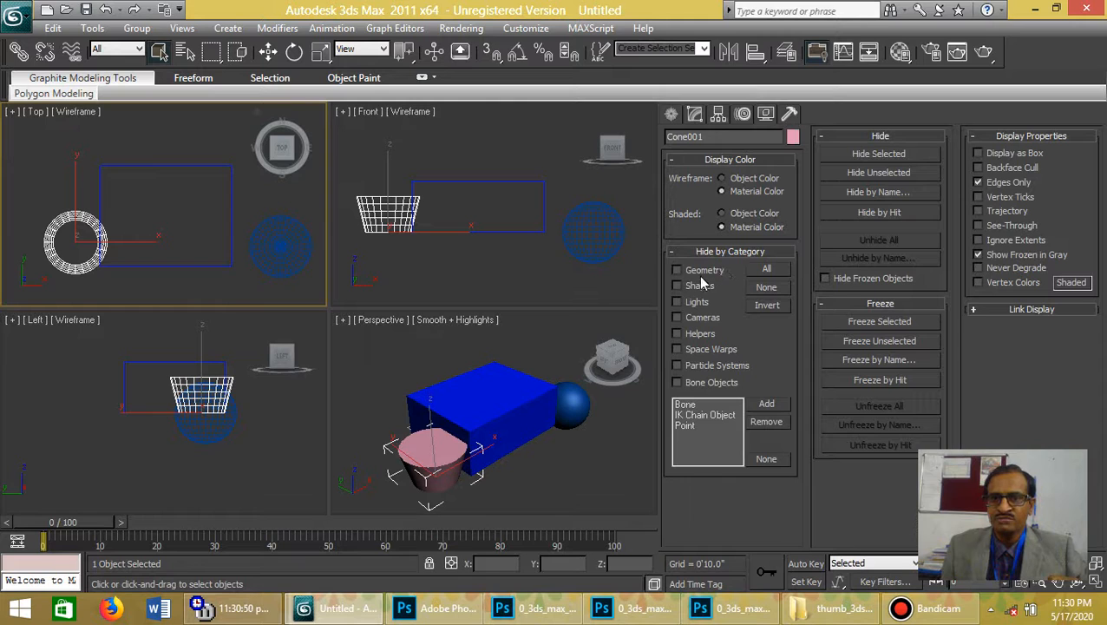
{"action": "left_click", "coordinate": [701, 271]}
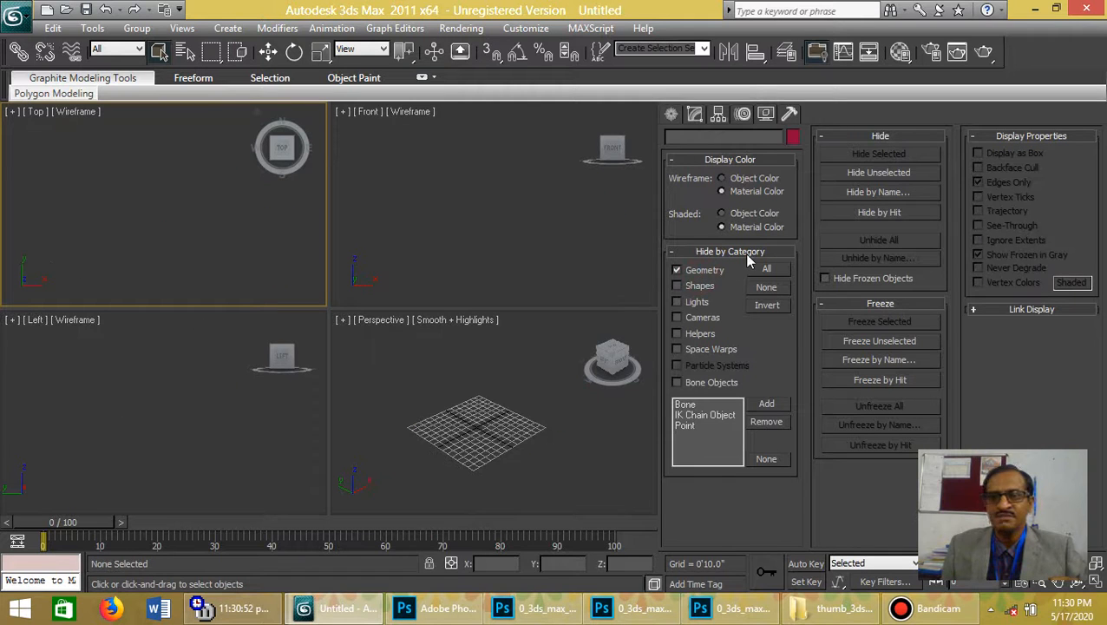
{"action": "left_click", "coordinate": [705, 271]}
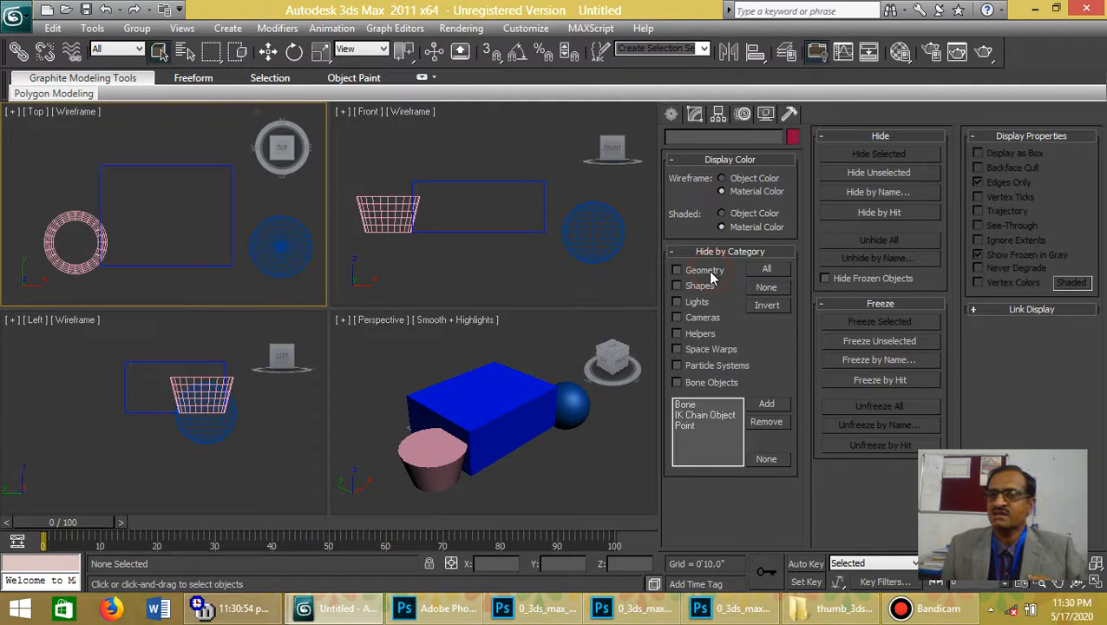
Draw a rectangle spline about 4'7.3" long and 5'3.3" wide across the box's upper edge in the Top viewport
{"action": "left_click", "coordinate": [671, 117]}
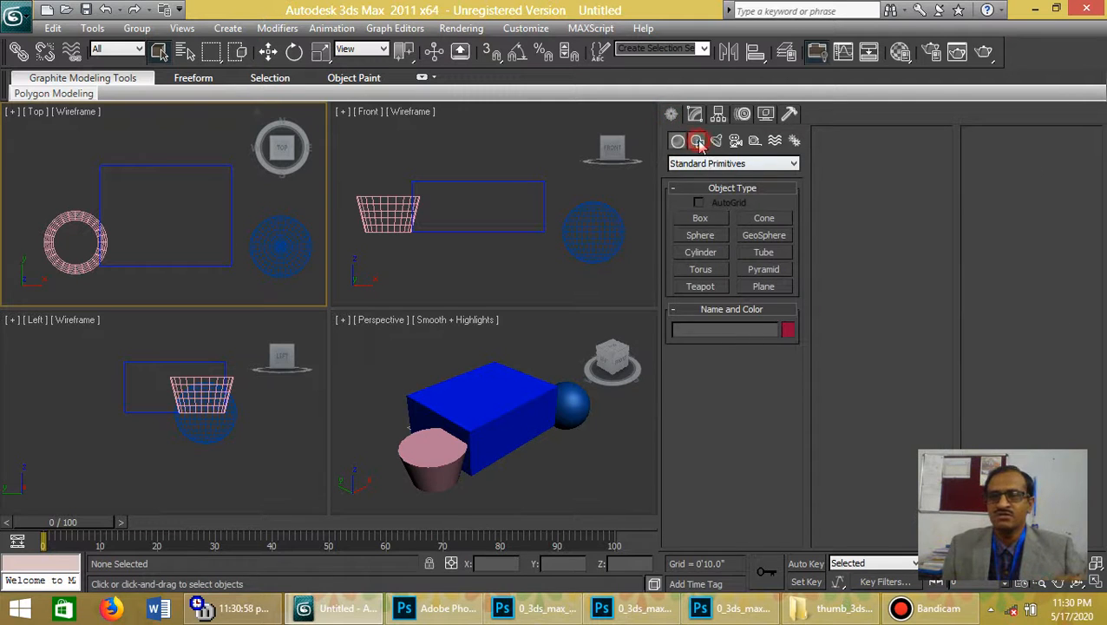
{"action": "left_click", "coordinate": [697, 140]}
{"action": "left_click", "coordinate": [755, 232]}
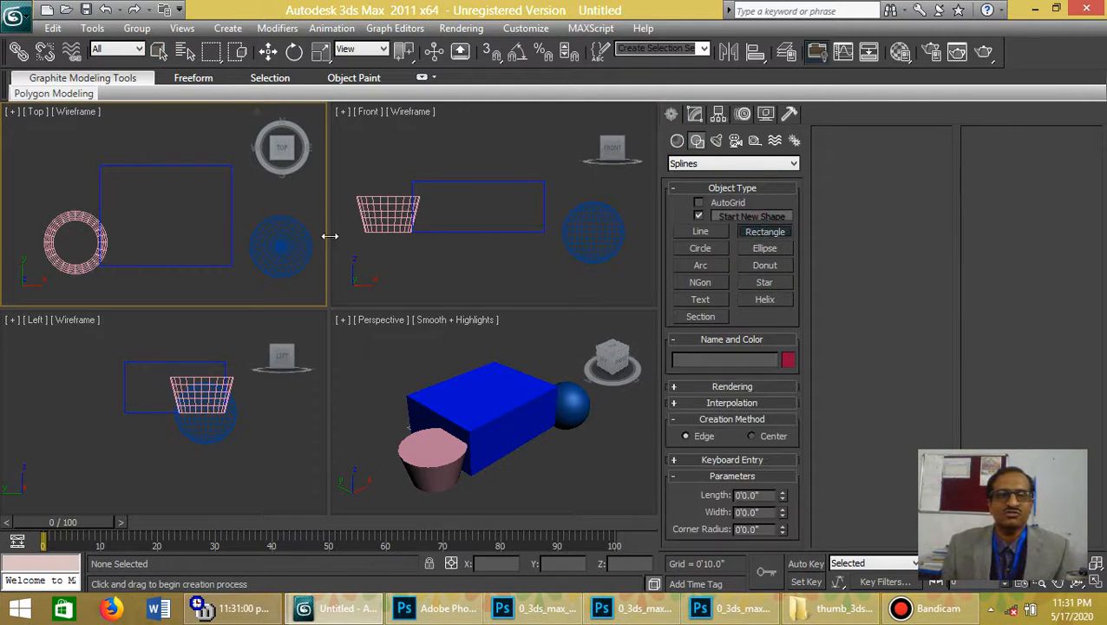
{"action": "left_click_drag", "start_coordinate": [170, 138], "coordinate": [221, 182]}
Draw a circle spline of about 2'3.7" radius left of the rectangle in Top and an arc of about 3'11.3" radius above the box in Front
{"action": "left_click", "coordinate": [720, 247]}
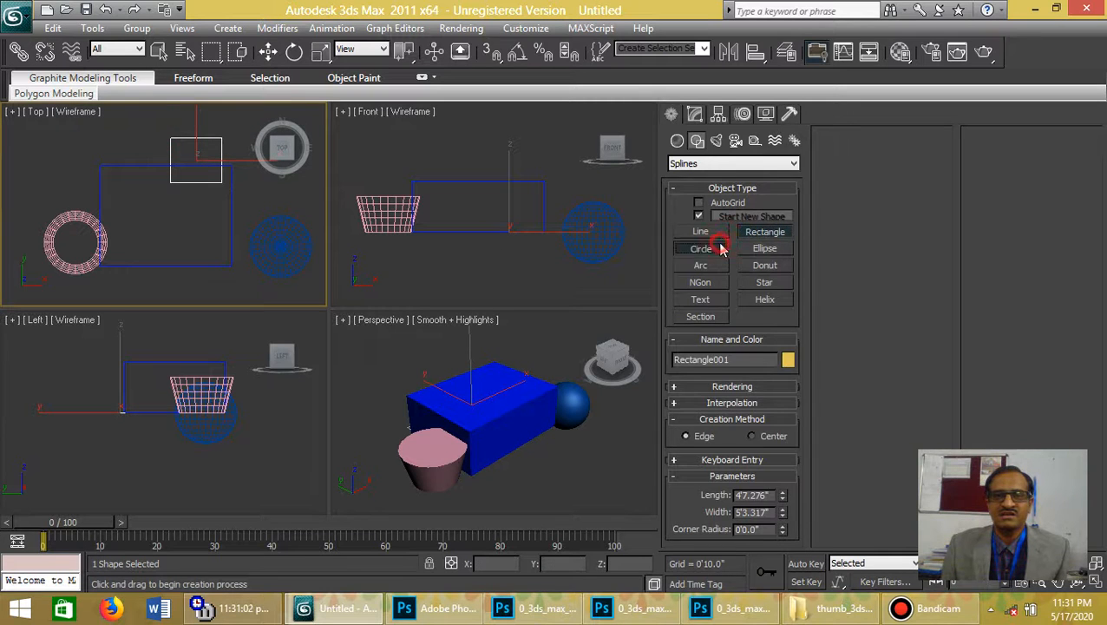
{"action": "left_click_drag", "start_coordinate": [148, 163], "coordinate": [171, 164]}
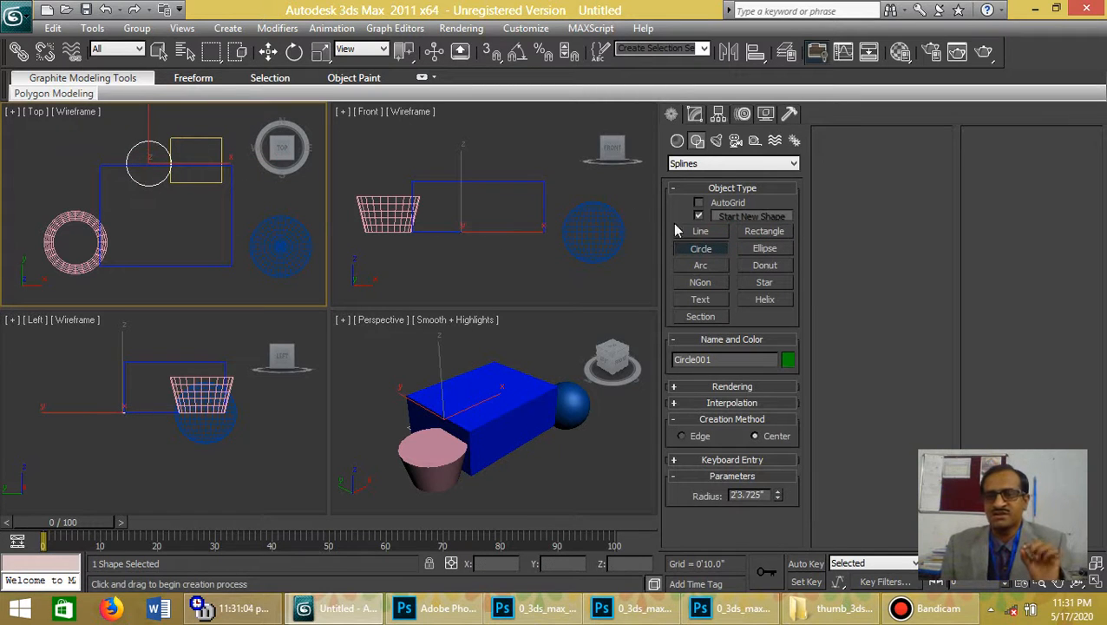
{"action": "left_click", "coordinate": [704, 265]}
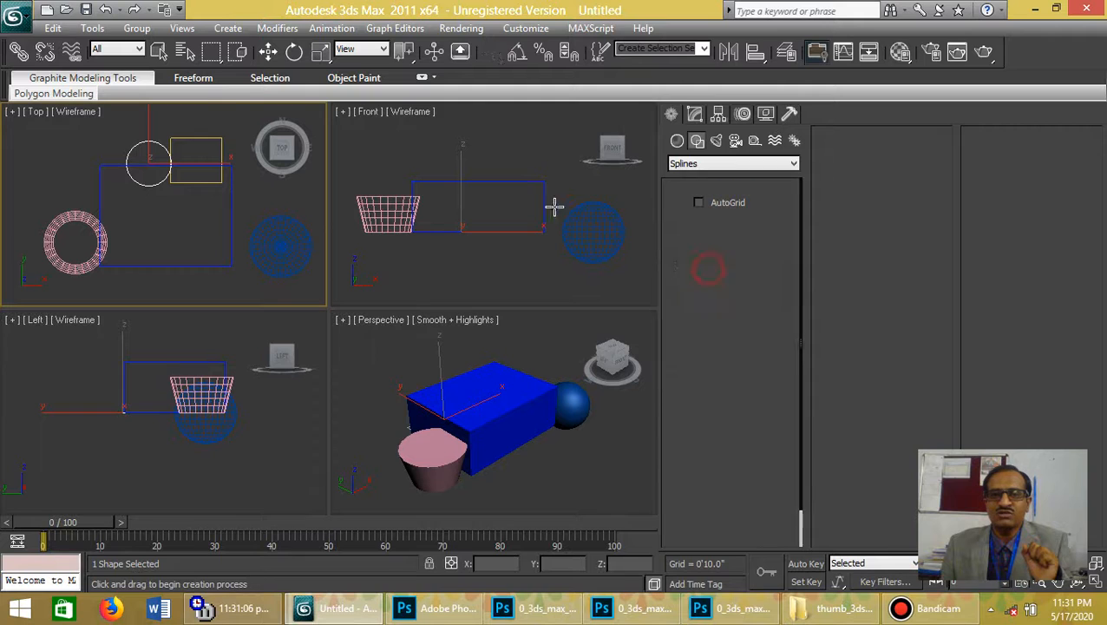
{"action": "left_click_drag", "start_coordinate": [507, 189], "coordinate": [555, 143]}
{"action": "left_click", "coordinate": [517, 153]}
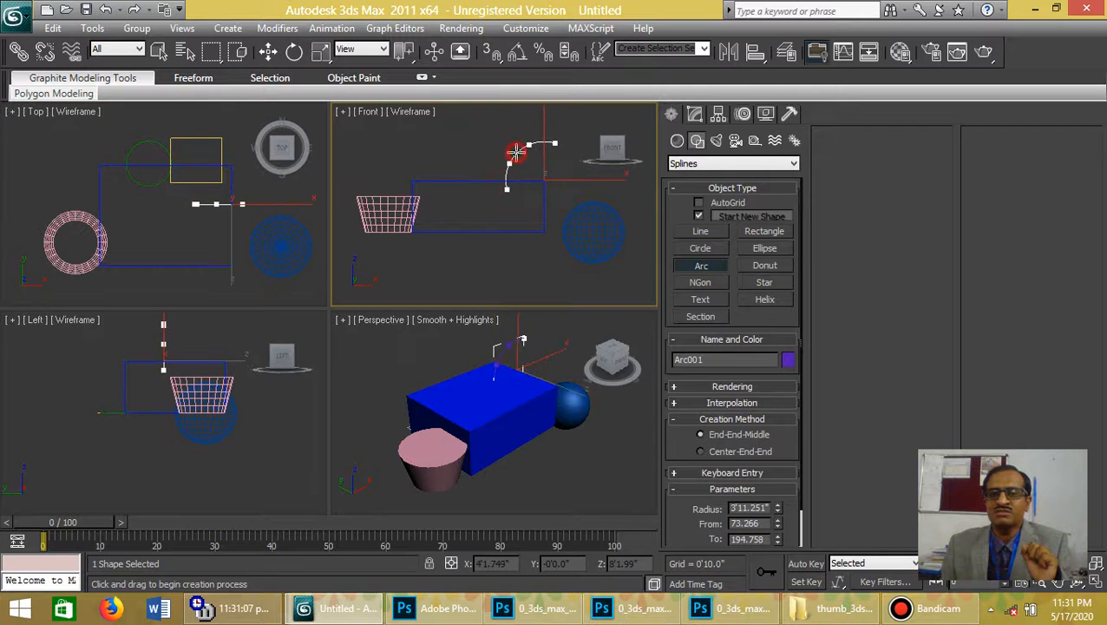
{"action": "scroll", "coordinate": [566, 370], "scroll_direction": "up", "scroll_amount": 2}
{"action": "middle_click", "coordinate": [564, 357]}
{"action": "scroll", "coordinate": [564, 356], "scroll_direction": "down", "scroll_amount": 3}
{"action": "scroll", "coordinate": [564, 356], "scroll_direction": "down", "scroll_amount": 3}
{"action": "scroll", "coordinate": [526, 383], "scroll_direction": "up", "scroll_amount": 4}
{"action": "right_click", "coordinate": [531, 383]}
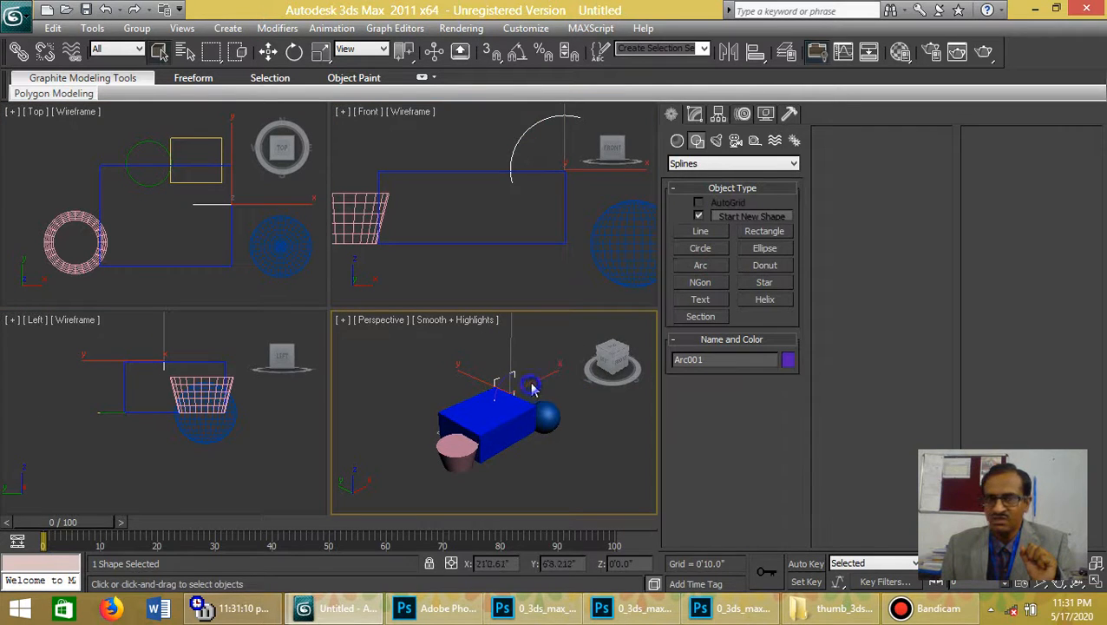
{"action": "left_click", "coordinate": [247, 193]}
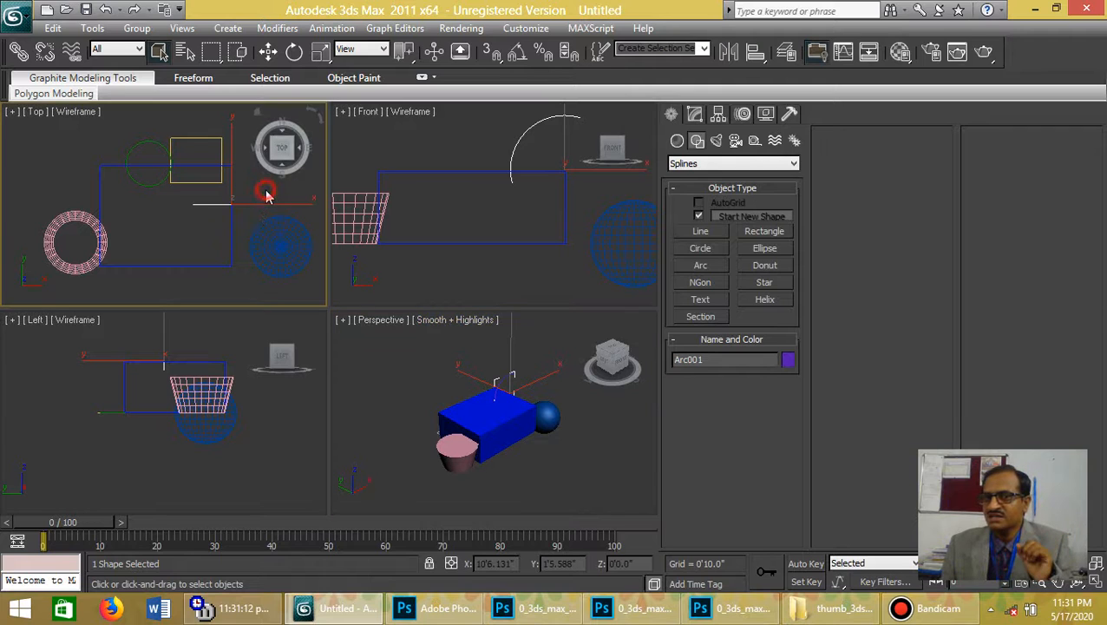
Hide all splines through the Shapes category and the solids through the Geometry category, and show both categories again
{"action": "left_click", "coordinate": [767, 115]}
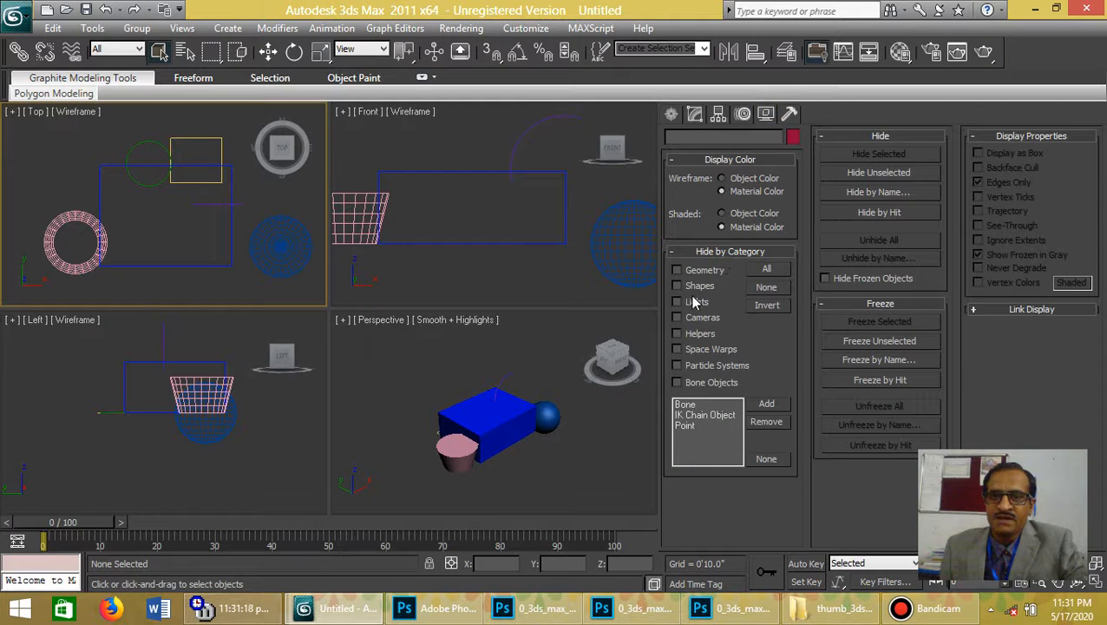
{"action": "left_click", "coordinate": [679, 286]}
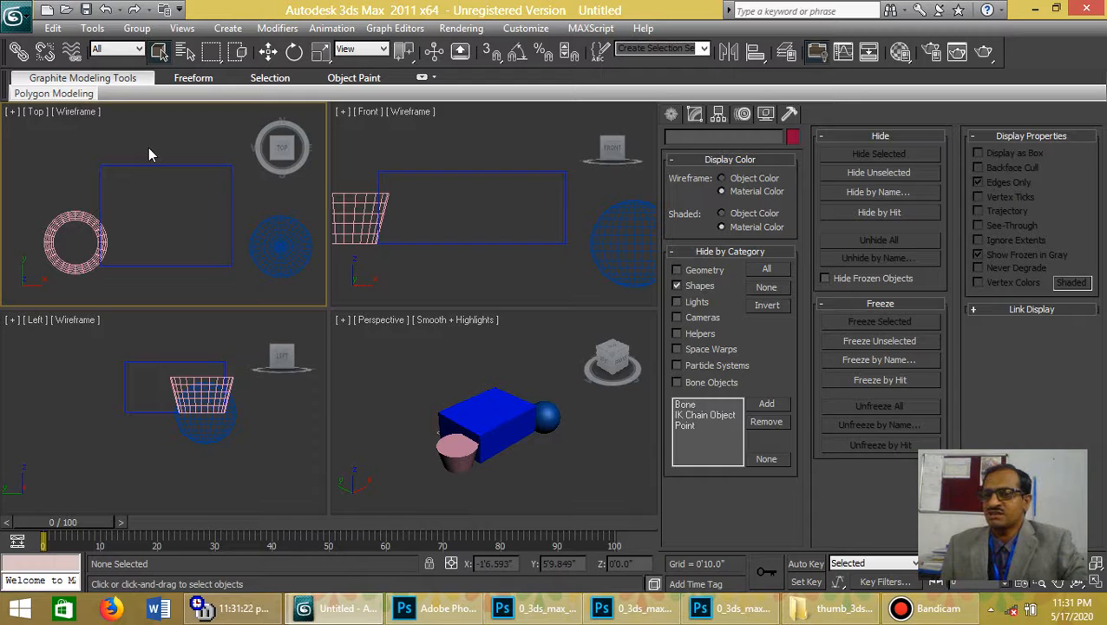
{"action": "left_click", "coordinate": [686, 271]}
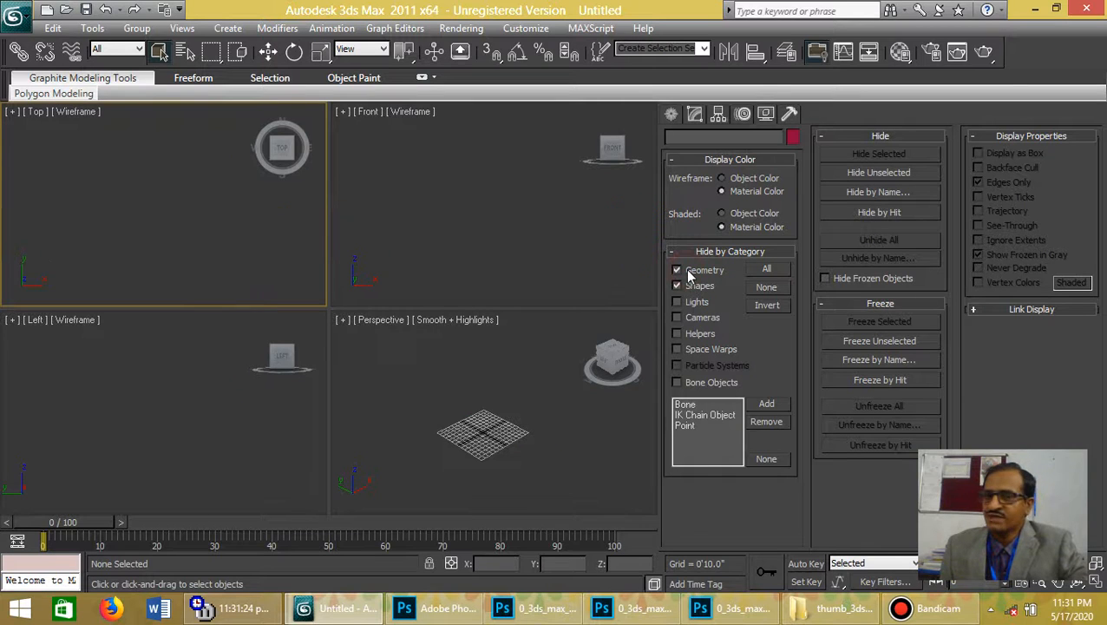
{"action": "left_click", "coordinate": [678, 271]}
{"action": "left_click", "coordinate": [693, 294]}
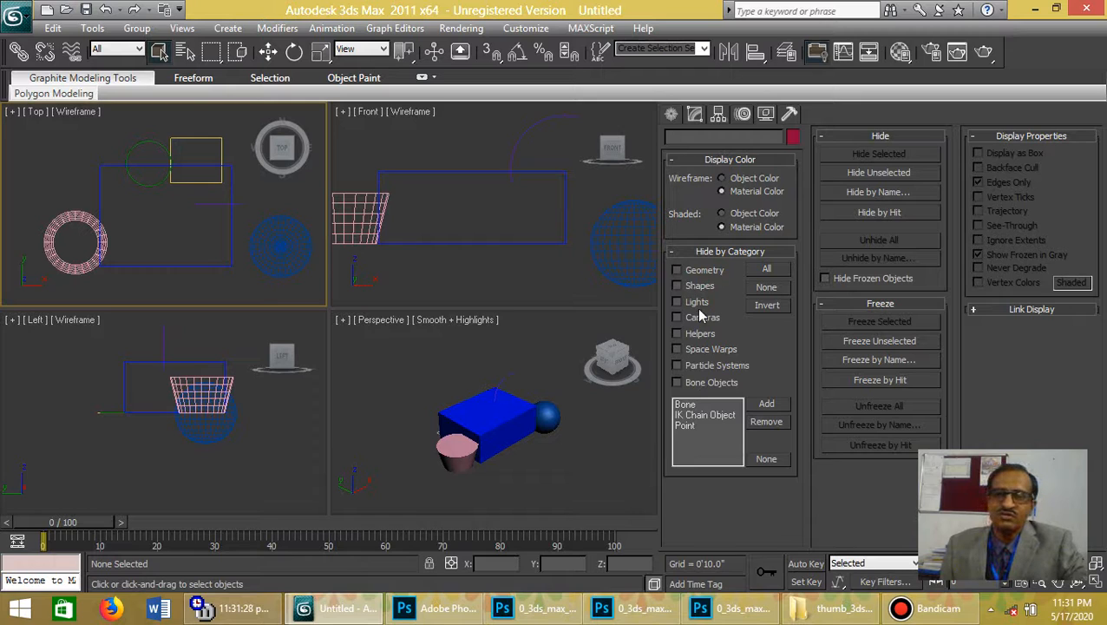
Create a standard Omni light well above and to the left of the objects in the Front viewport
{"action": "left_click", "coordinate": [669, 119]}
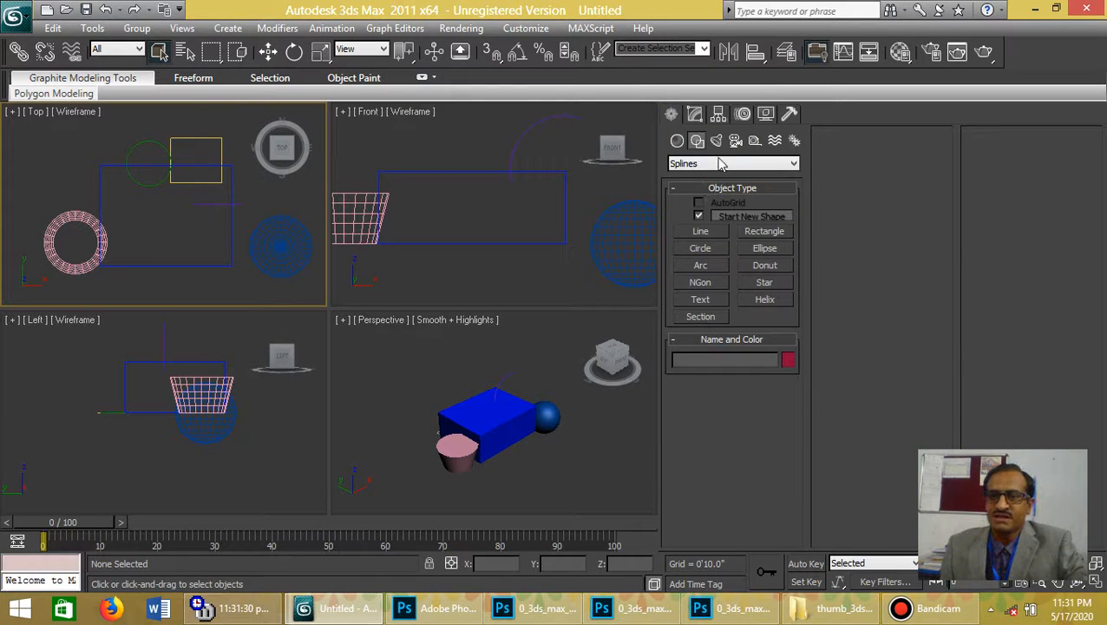
{"action": "left_click", "coordinate": [717, 140]}
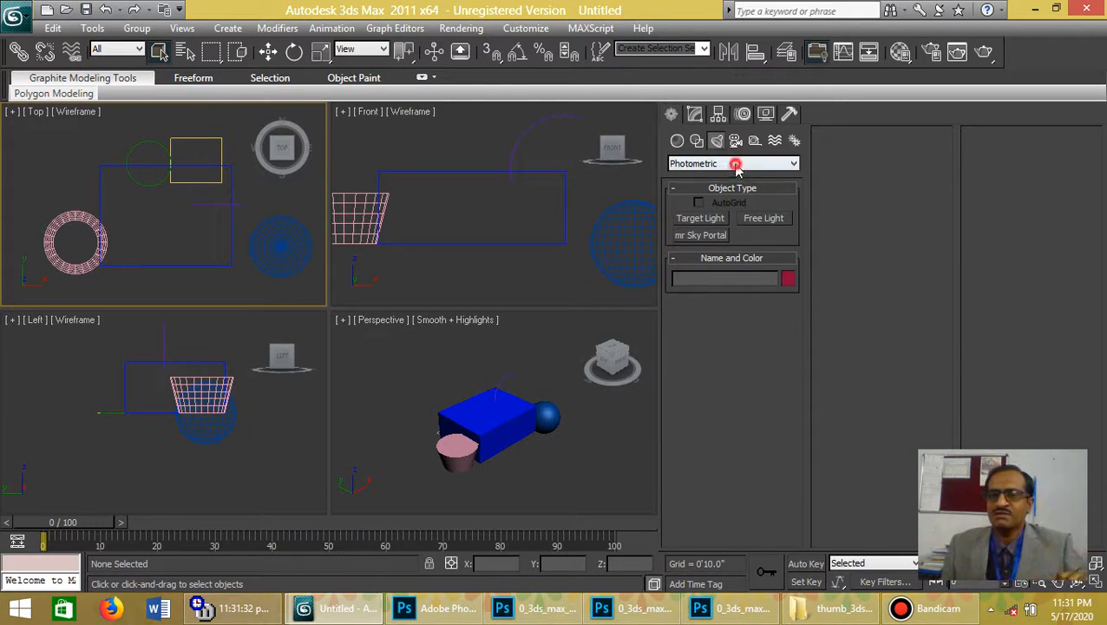
{"action": "left_click", "coordinate": [733, 164]}
{"action": "left_click", "coordinate": [717, 187]}
{"action": "left_click", "coordinate": [701, 252]}
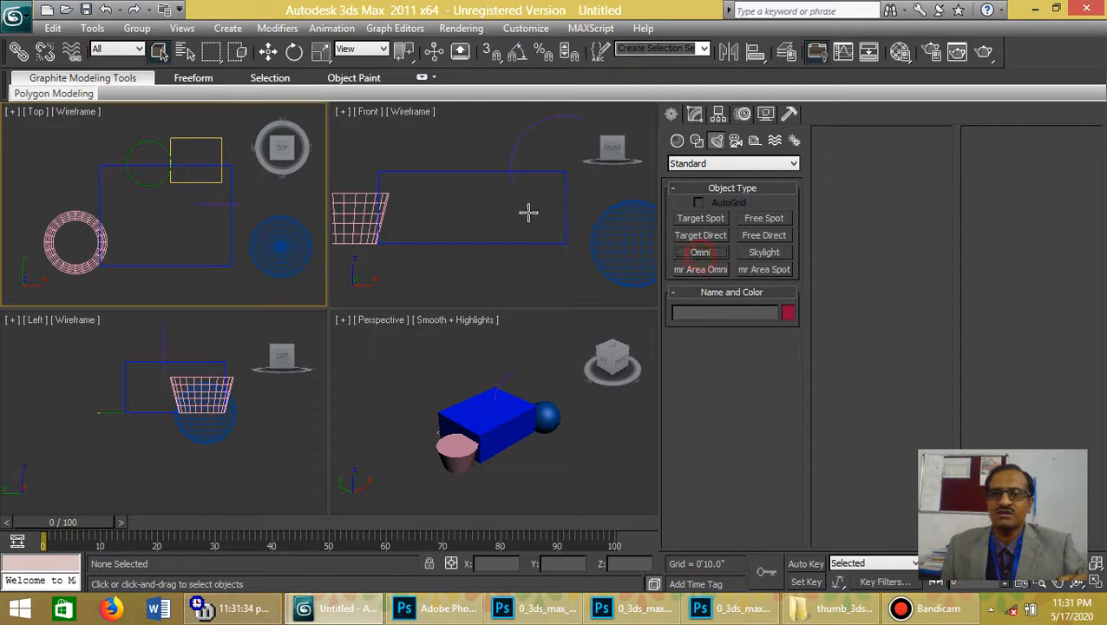
{"action": "left_click", "coordinate": [526, 212]}
{"action": "scroll", "coordinate": [489, 242], "scroll_direction": "down", "scroll_amount": 5}
{"action": "left_click", "coordinate": [408, 126]}
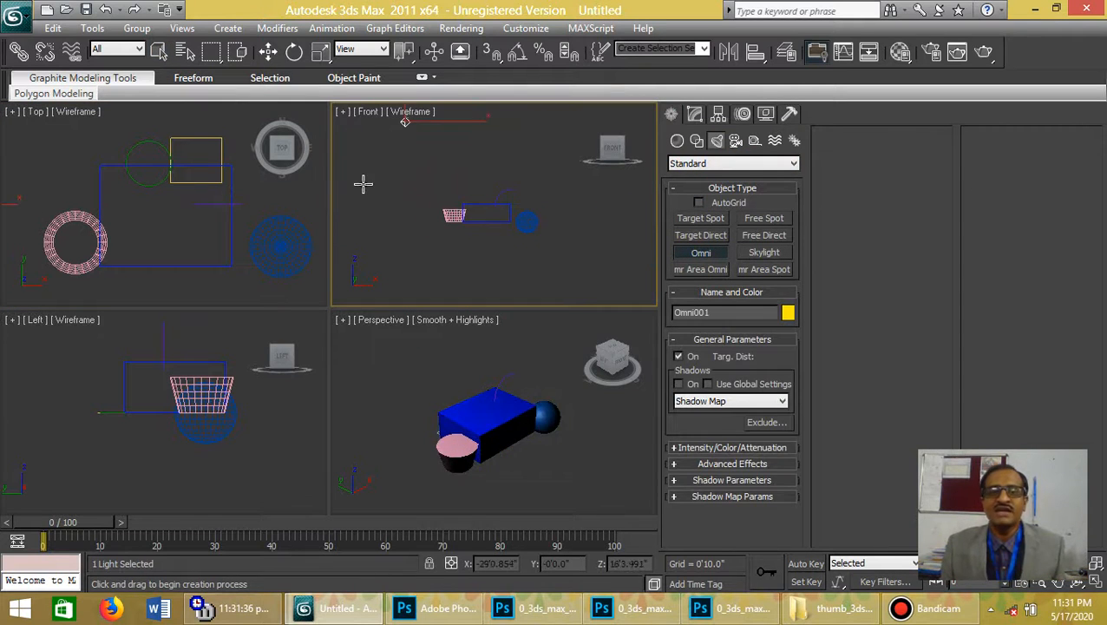
Move the omni light farther from the objects, to about X -31'4.5", Y 18'0.8" and Z 35'8.1"
{"action": "left_click", "coordinate": [269, 51]}
{"action": "middle_click_drag", "start_coordinate": [474, 188], "coordinate": [502, 235]}
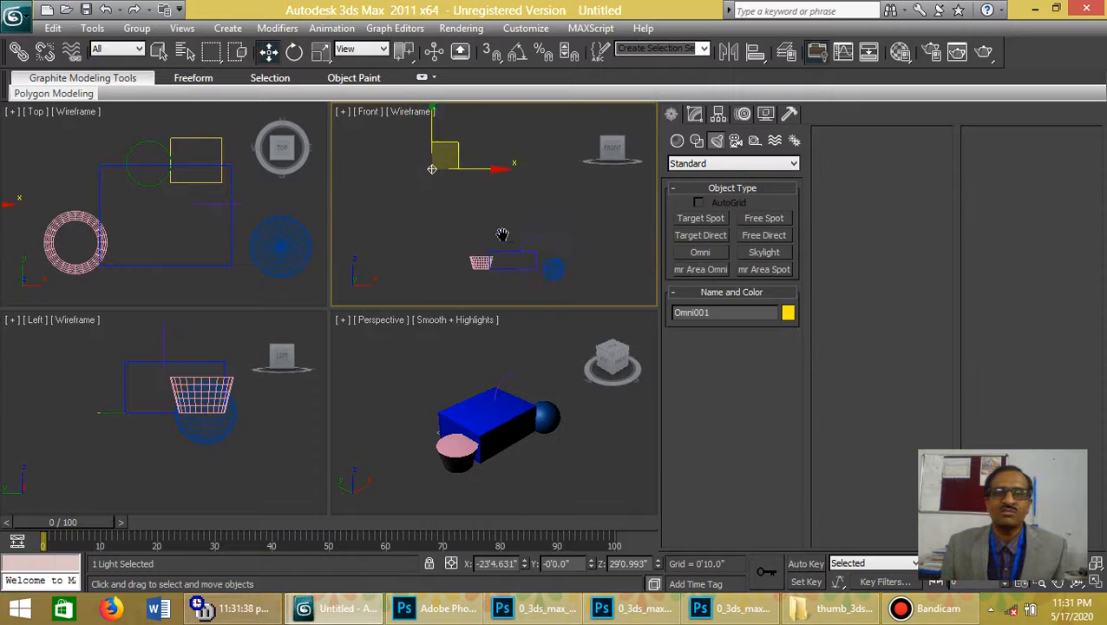
{"action": "scroll", "coordinate": [483, 209], "scroll_direction": "down", "scroll_amount": 2}
{"action": "left_click_drag", "start_coordinate": [471, 160], "coordinate": [453, 146]}
{"action": "scroll", "coordinate": [228, 398], "scroll_direction": "down", "scroll_amount": 8}
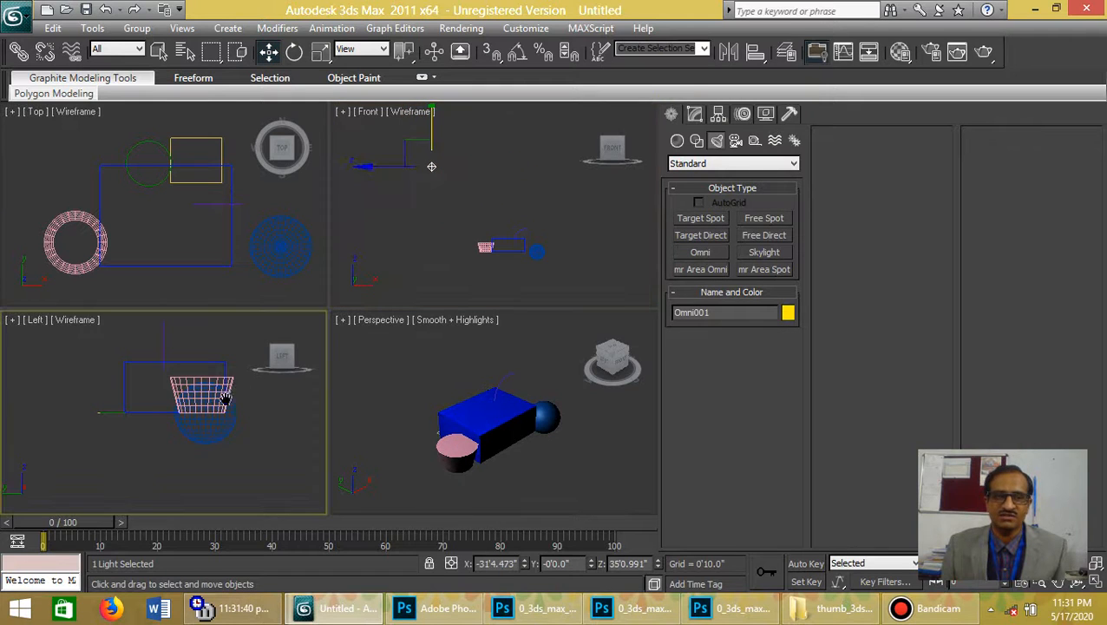
{"action": "middle_click_drag", "start_coordinate": [168, 403], "coordinate": [168, 412]}
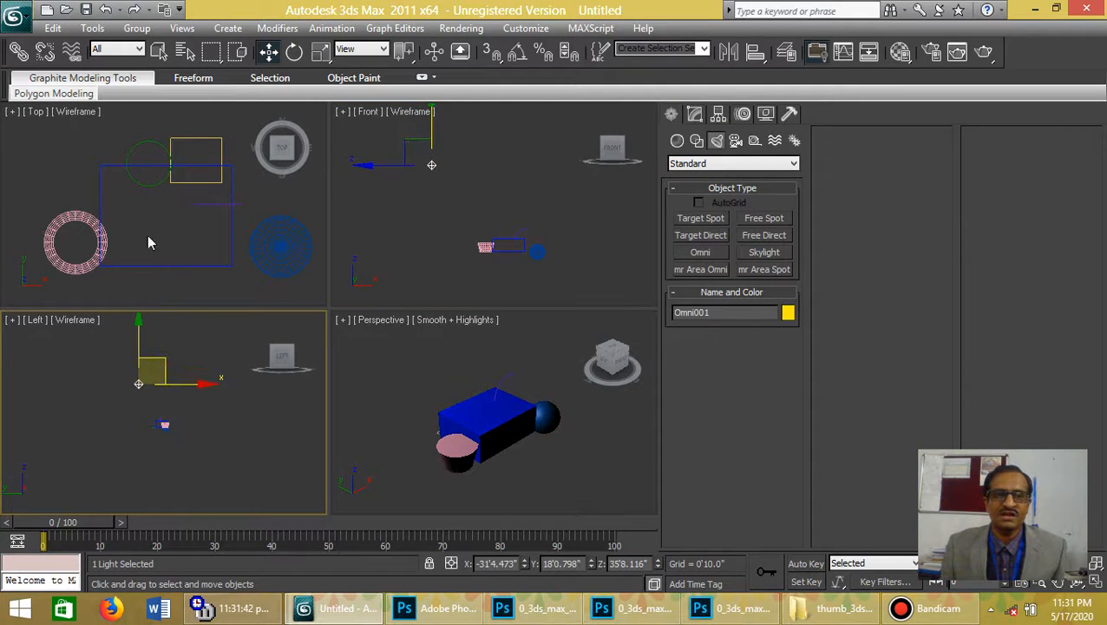
Clone the omni light as two independent copies, toward the lower right and the lower left of the objects in the Top viewport
{"action": "scroll", "coordinate": [147, 234], "scroll_direction": "down", "scroll_amount": 6}
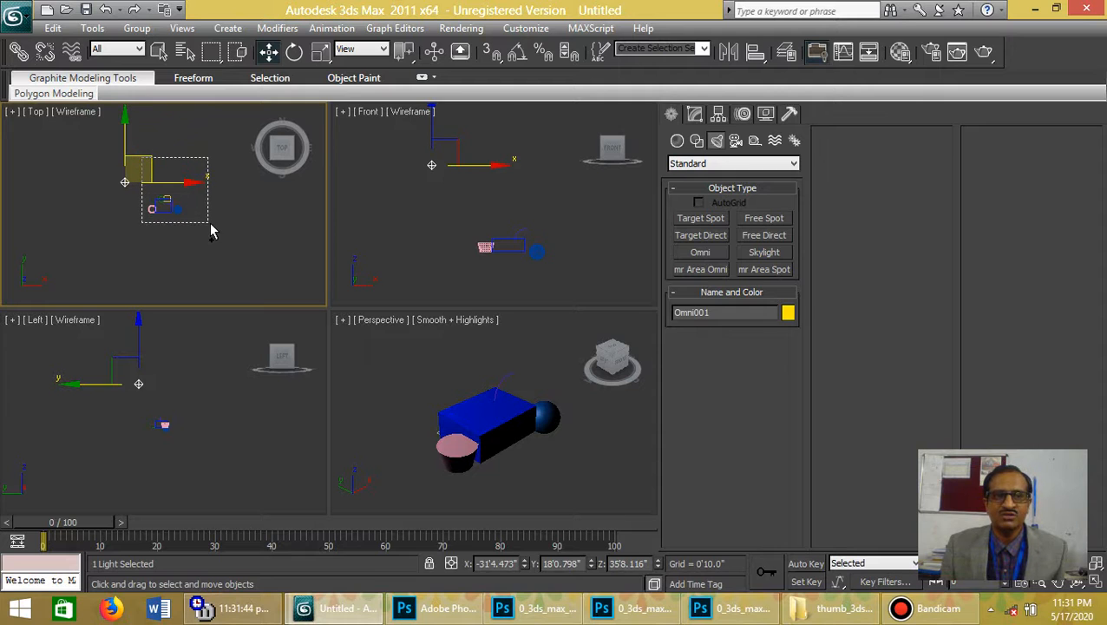
{"action": "mouse_move", "coordinate": [132, 156]}
{"action": "left_mouse_down", "text": "shift"}
{"action": "mouse_move", "coordinate": [235, 249]}
{"action": "mouse_move", "coordinate": [153, 284]}
{"action": "mouse_move", "coordinate": [43, 247]}
{"action": "left_mouse_up", "text": "shift"}
{"action": "left_click", "coordinate": [552, 373]}
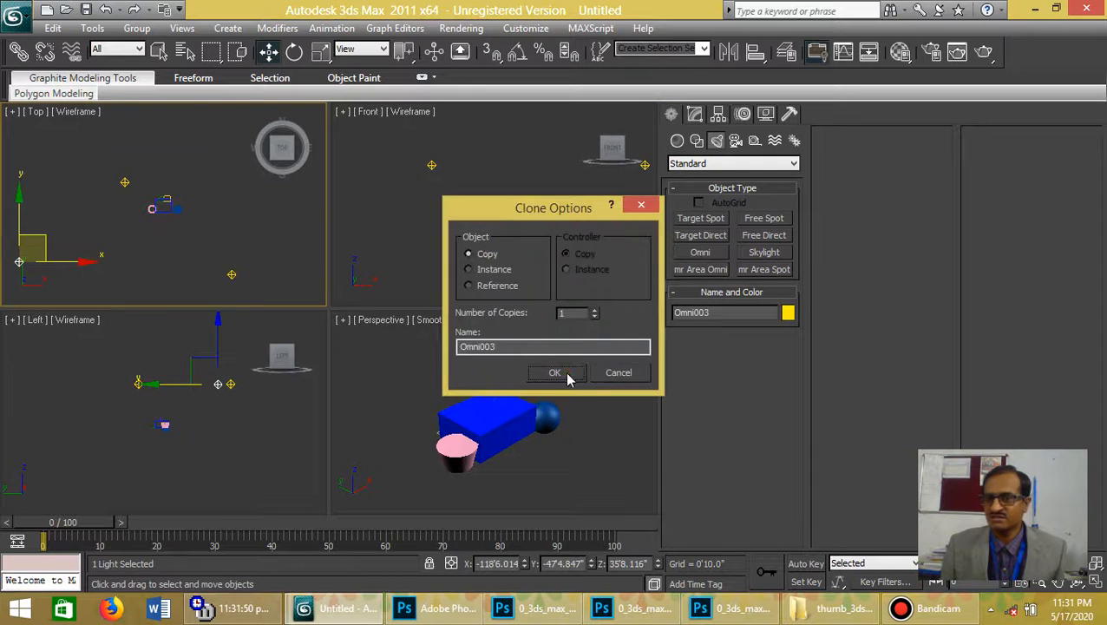
{"action": "left_click", "coordinate": [568, 390]}
{"action": "middle_click_drag", "start_coordinate": [572, 396], "coordinate": [547, 367]}
{"action": "scroll", "coordinate": [546, 367], "scroll_direction": "up", "scroll_amount": 3}
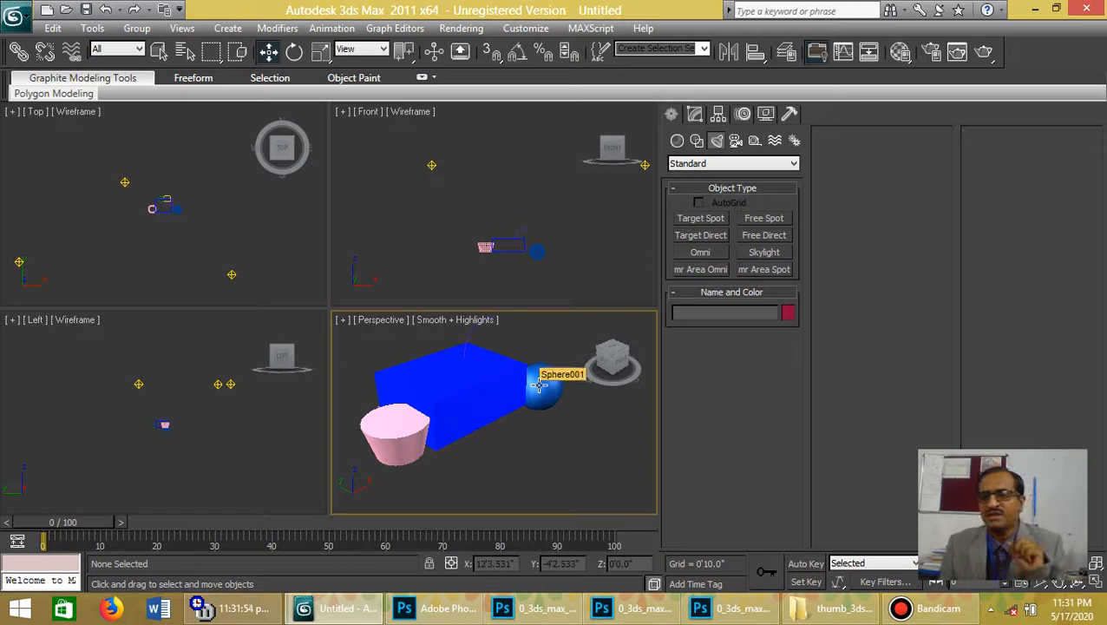
{"action": "middle_click_drag", "start_coordinate": [519, 440], "coordinate": [536, 444]}
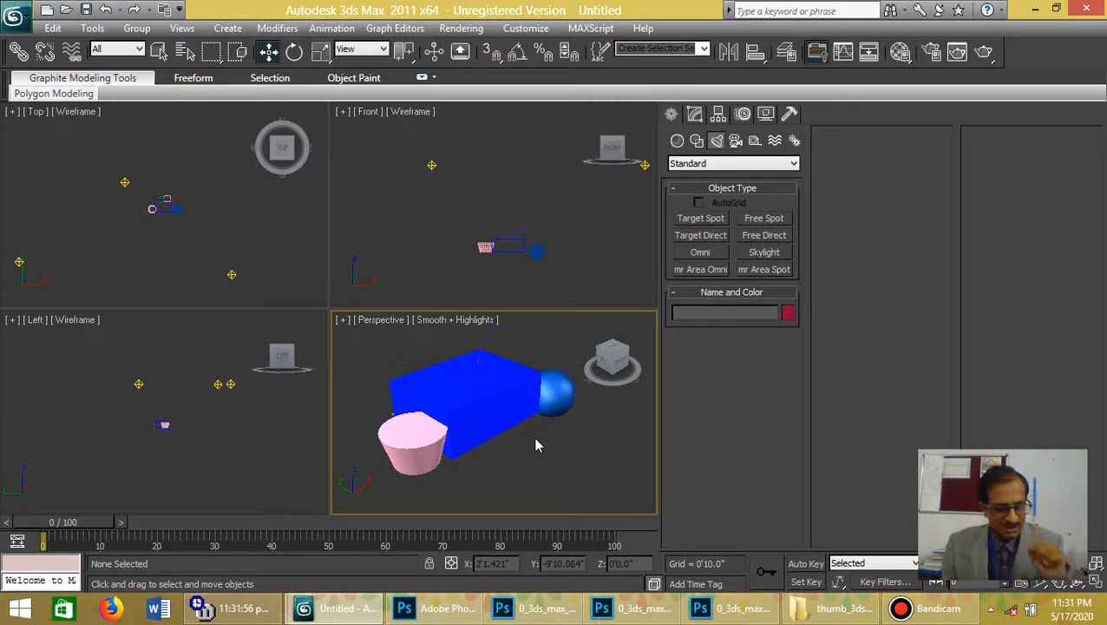
Raise the original omni light in the Front viewport to about Z 107'2.3", shifting it to about X -24'1.8"
{"action": "key", "text": "ctrl+shift+z"}
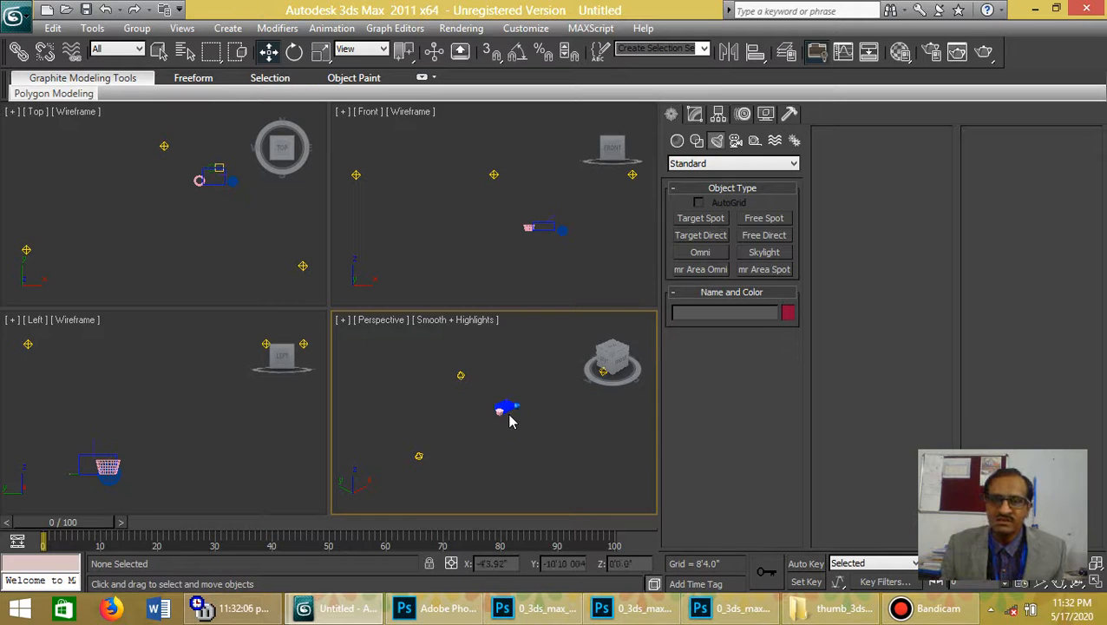
{"action": "scroll", "coordinate": [477, 404], "scroll_direction": "up", "scroll_amount": 7}
{"action": "mouse_move", "coordinate": [511, 418]}
{"action": "middle_mouse_down"}
{"action": "mouse_move", "coordinate": [479, 406]}
{"action": "mouse_move", "coordinate": [501, 421]}
{"action": "middle_mouse_up"}
{"action": "scroll", "coordinate": [501, 416], "scroll_direction": "up", "scroll_amount": 6}
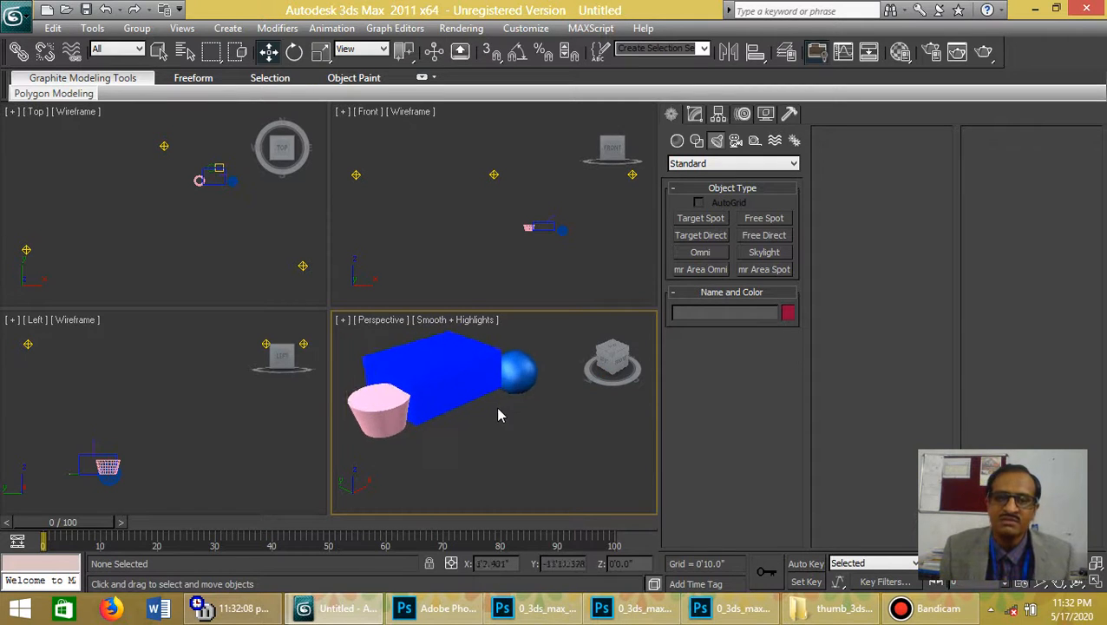
{"action": "middle_click_drag", "start_coordinate": [947, 601], "coordinate": [417, 425]}
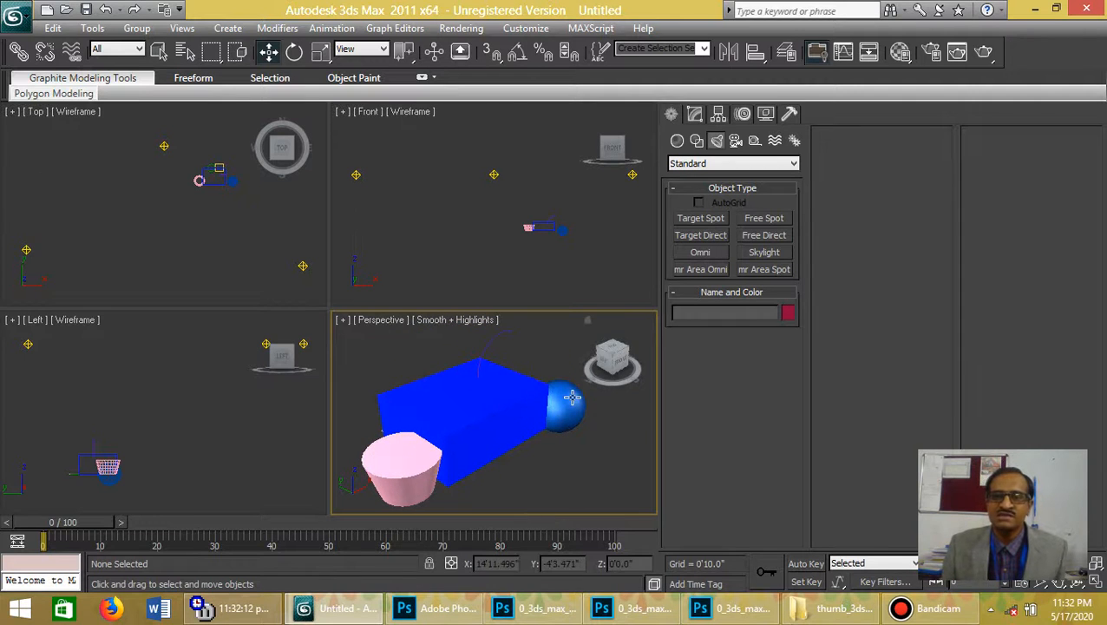
{"action": "left_click", "coordinate": [494, 174]}
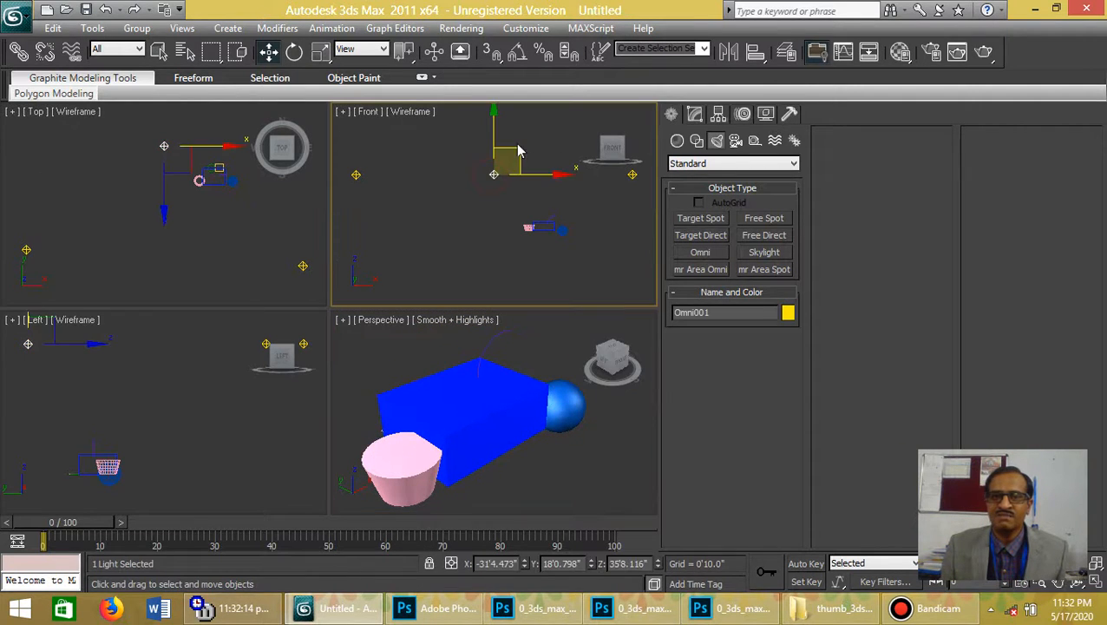
{"action": "left_click_drag", "start_coordinate": [516, 149], "coordinate": [516, 52]}
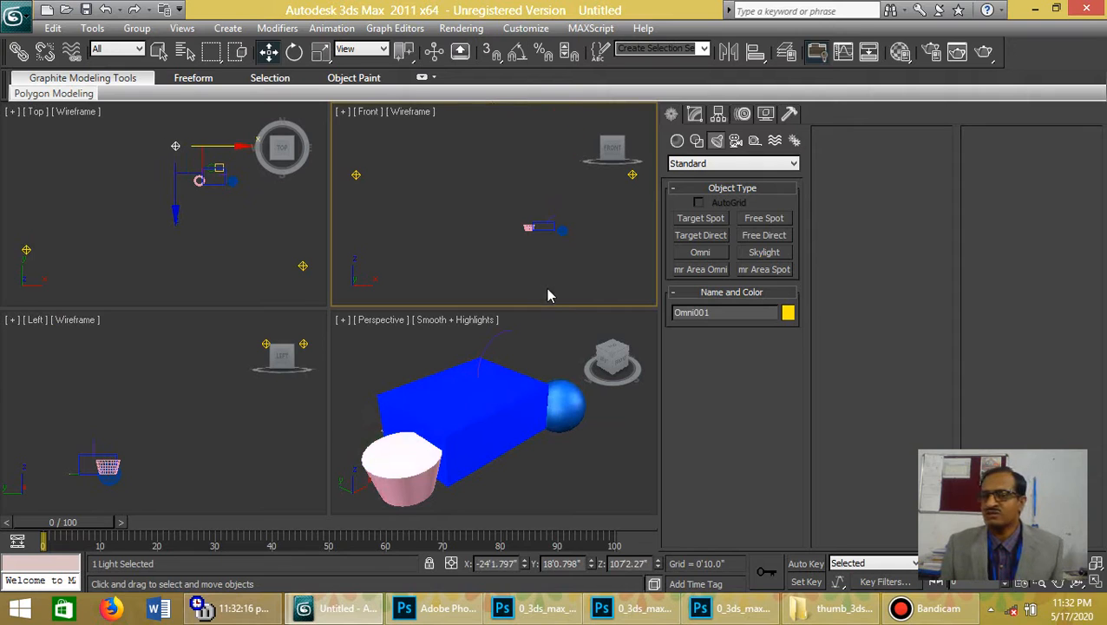
{"action": "right_click", "coordinate": [501, 375]}
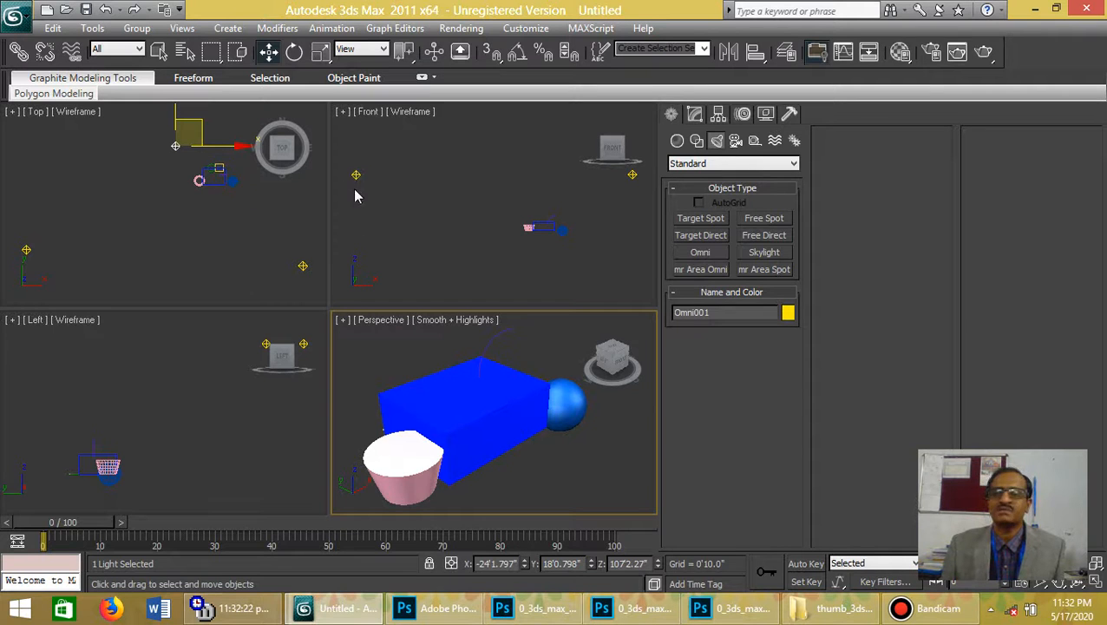
Hide all three omni lights through the Lights category and fit the remaining objects in every viewport
{"action": "left_click", "coordinate": [765, 115]}
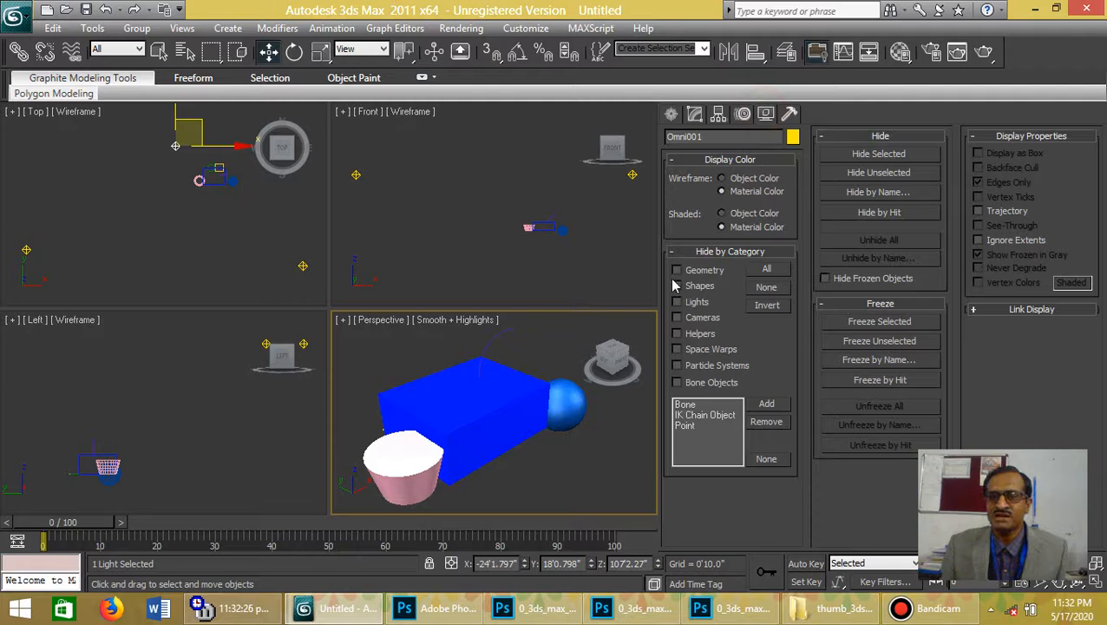
{"action": "left_click", "coordinate": [697, 304]}
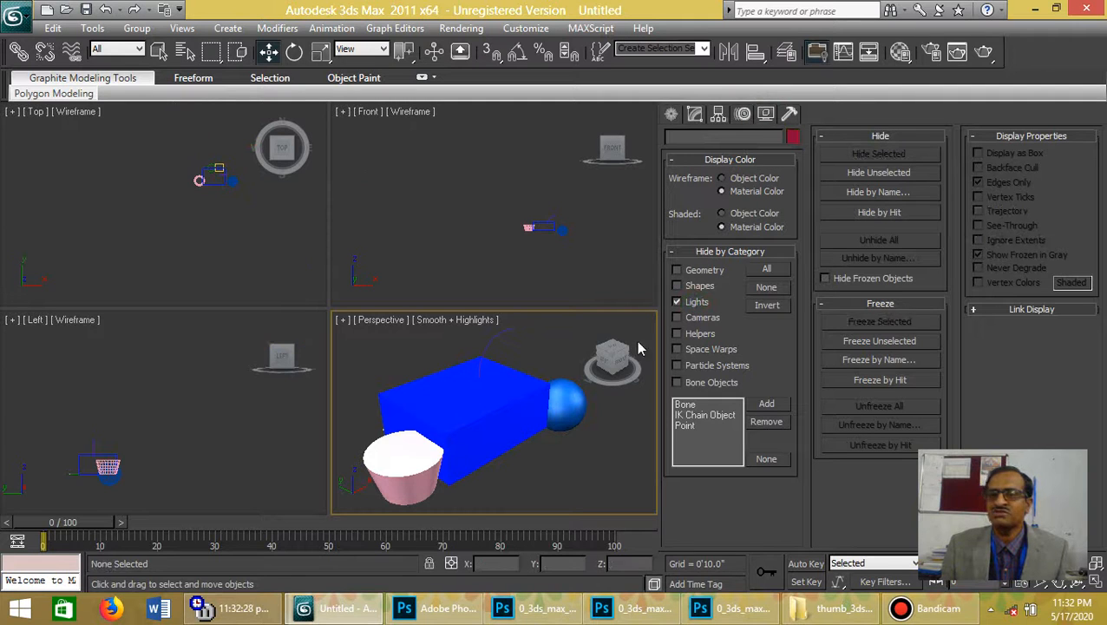
{"action": "key", "text": "z"}
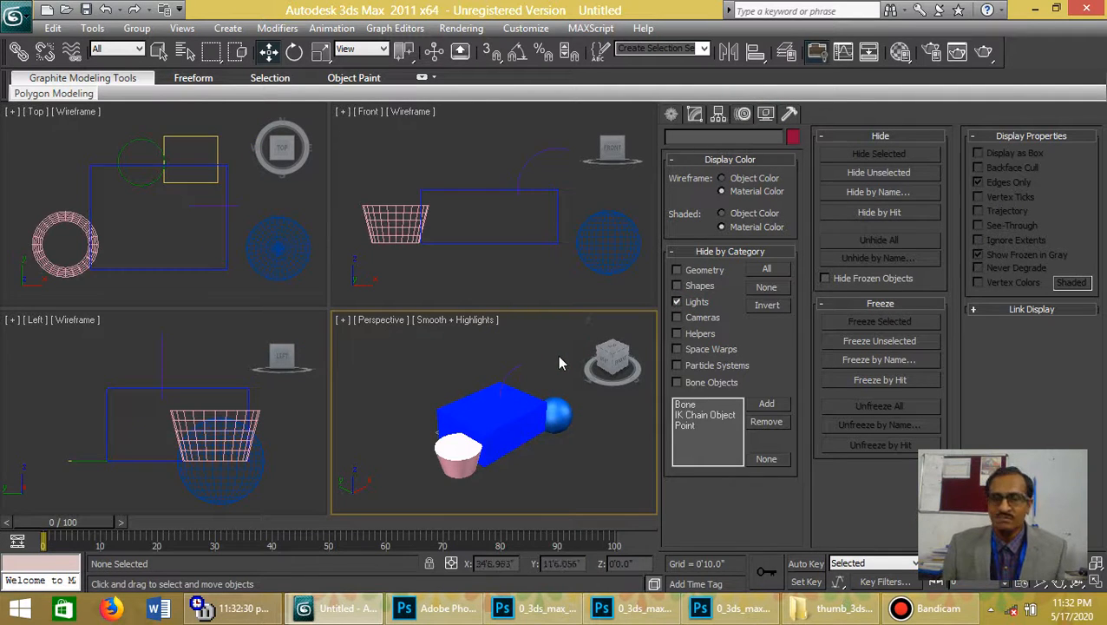
{"action": "key", "text": "z"}
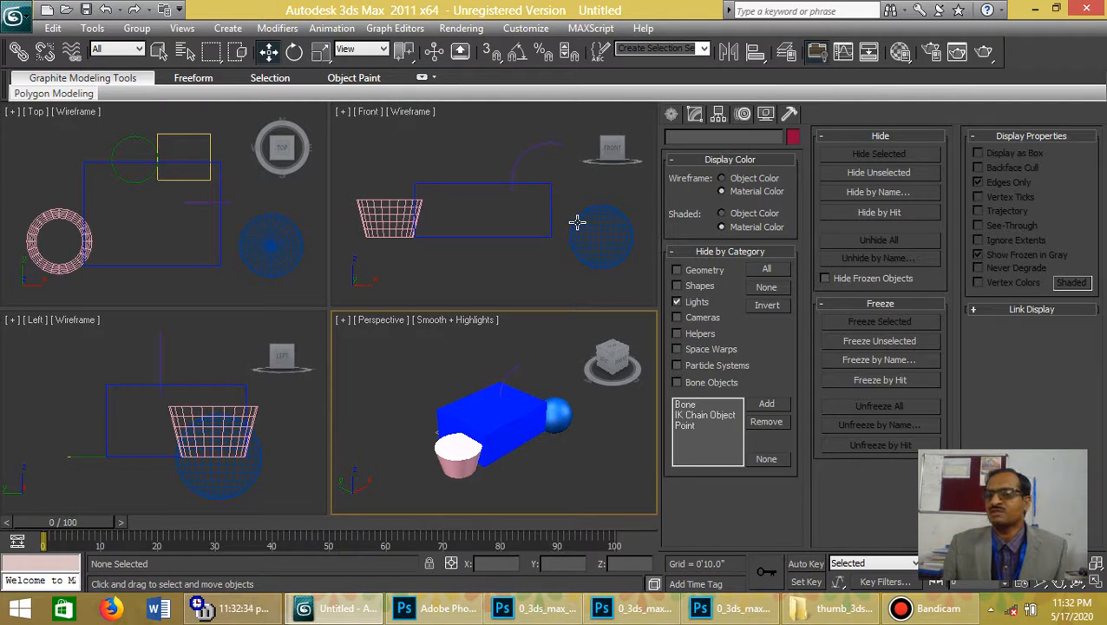
Render the Perspective view to check the lighting with the lights hidden, and close the rendered frame
{"action": "left_click", "coordinate": [457, 369]}
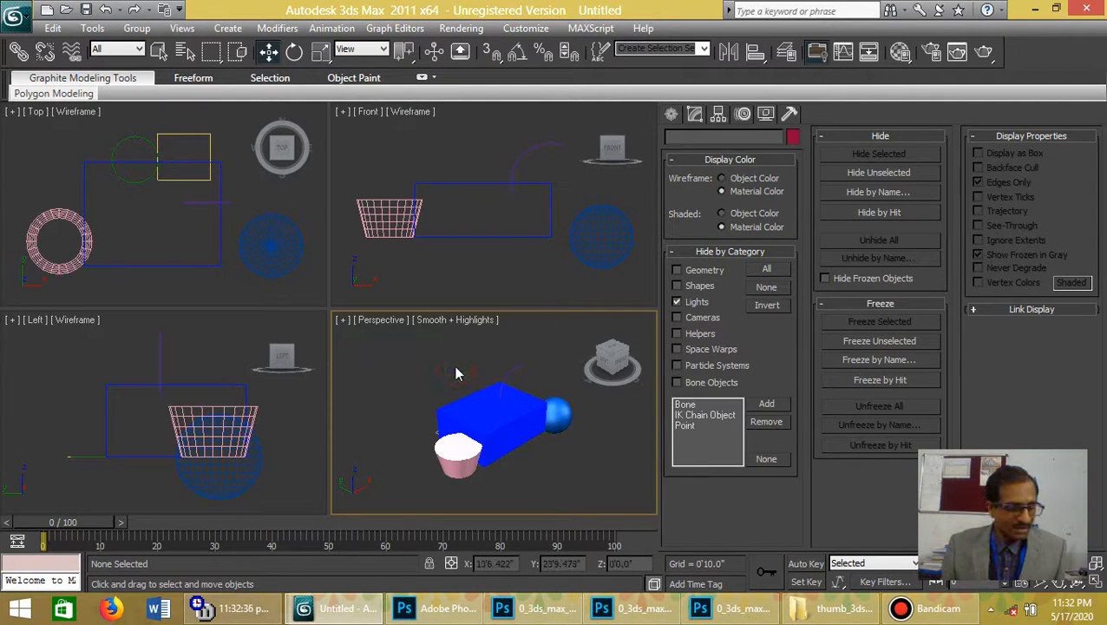
{"action": "key", "text": "shift+q"}
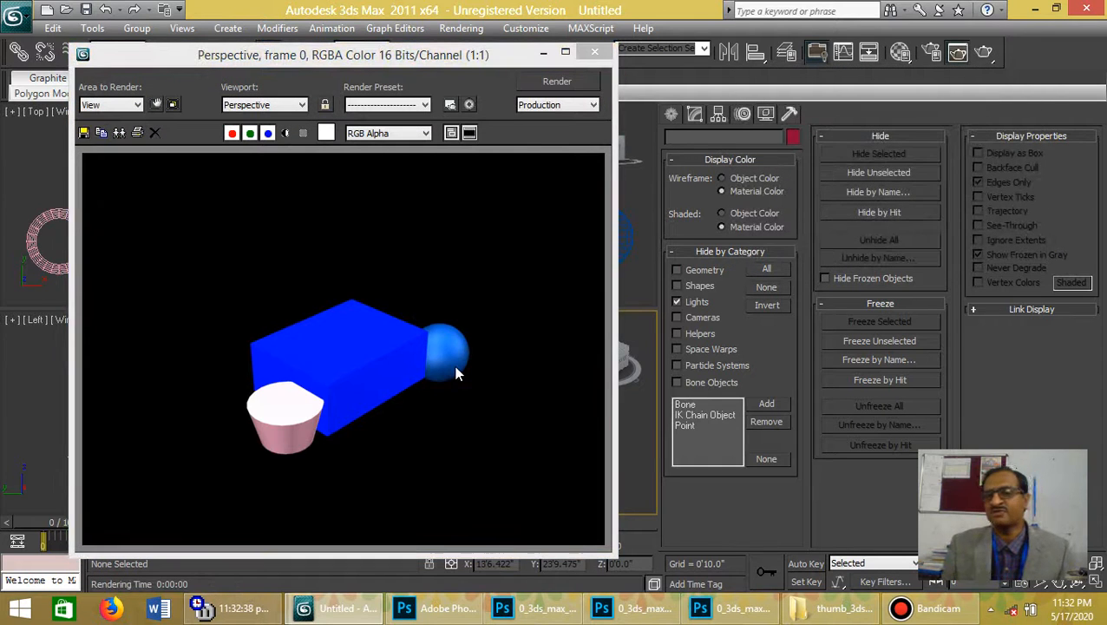
{"action": "left_click", "coordinate": [594, 52]}
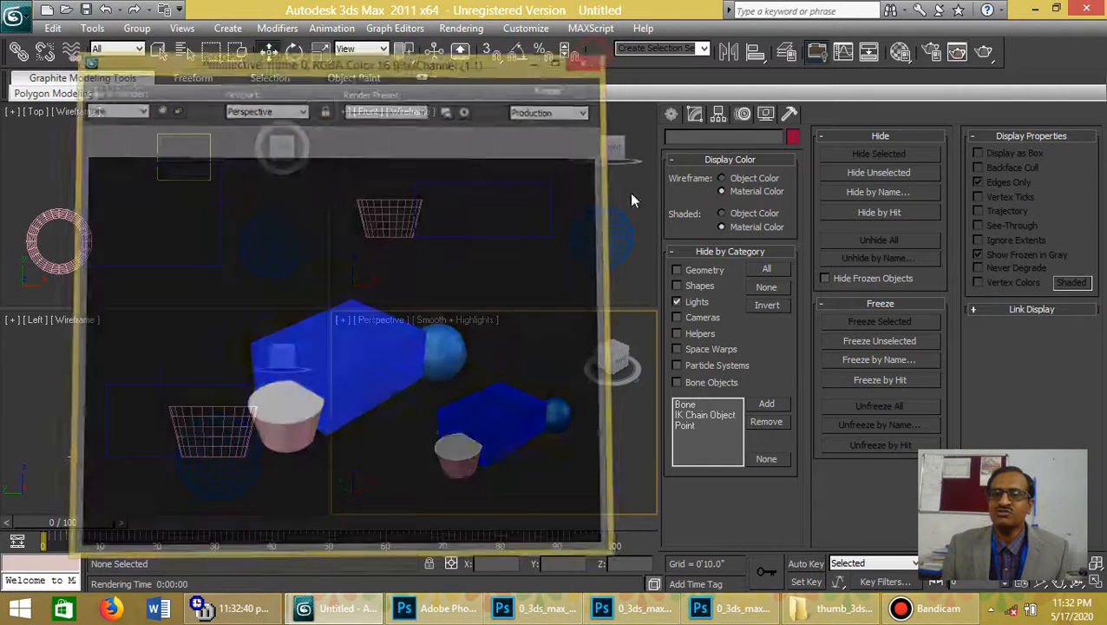
Render the Perspective view with the Geometry category hidden, and show the geometry again
{"action": "left_click", "coordinate": [678, 270]}
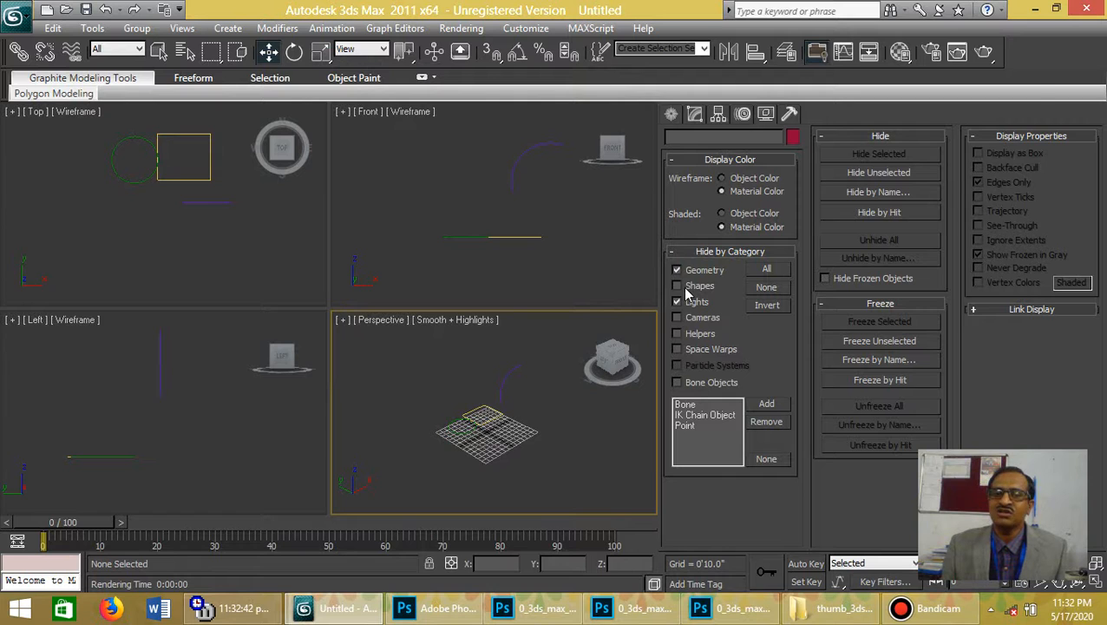
{"action": "key", "text": "shift+q"}
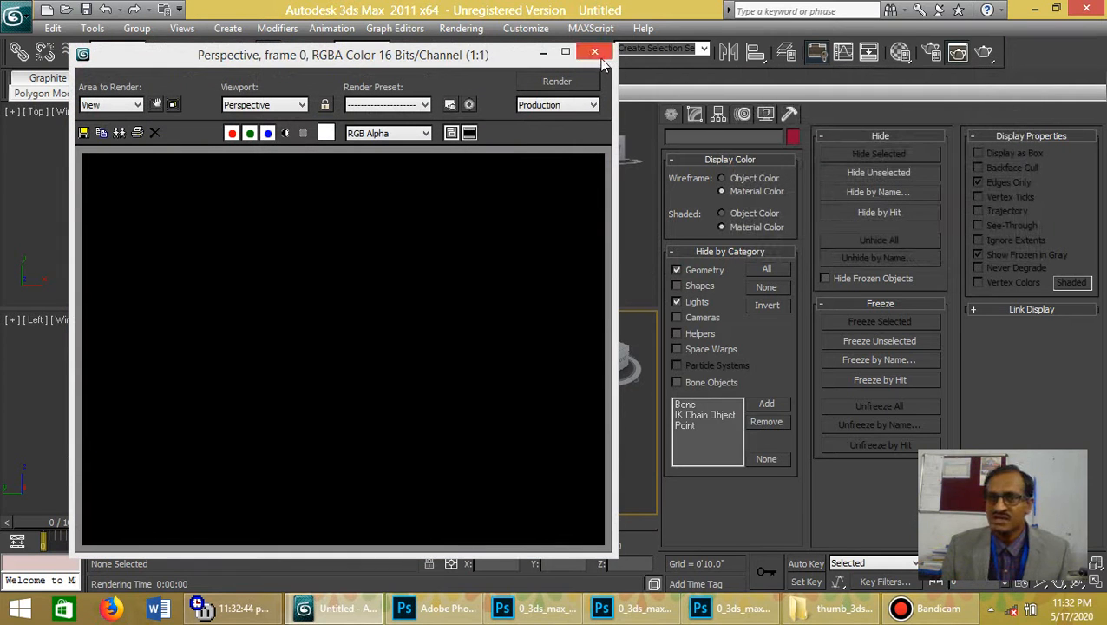
{"action": "left_click", "coordinate": [595, 52]}
{"action": "left_click", "coordinate": [678, 270]}
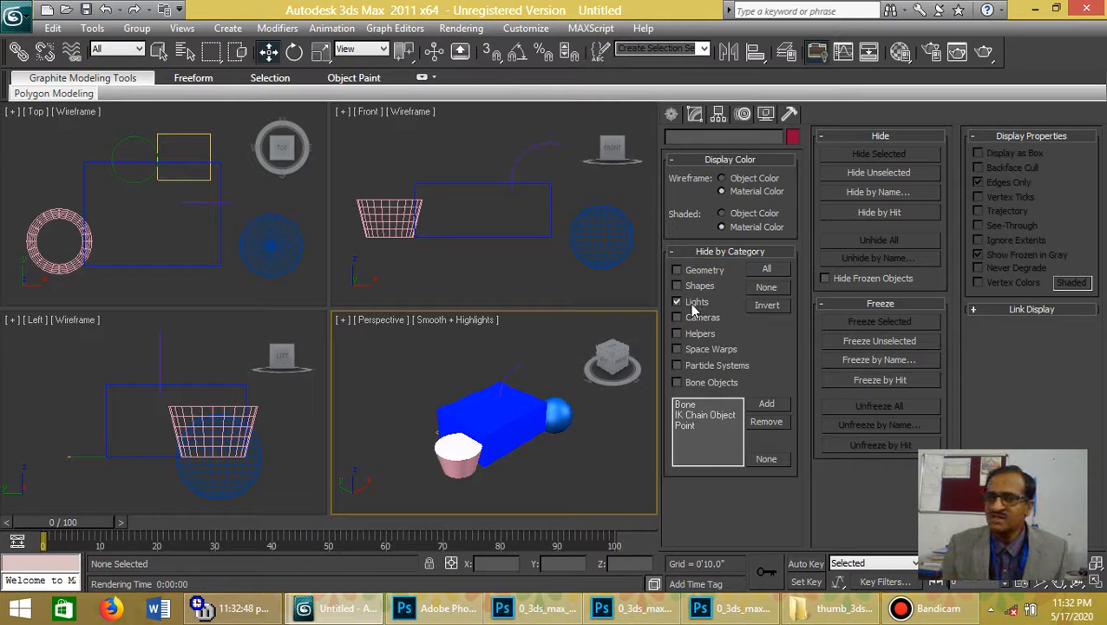
Show the lights again through the Lights category, and select the omni light nearest the objects in the Front viewport to view its parameters
{"action": "left_click", "coordinate": [489, 358]}
{"action": "left_click", "coordinate": [677, 301]}
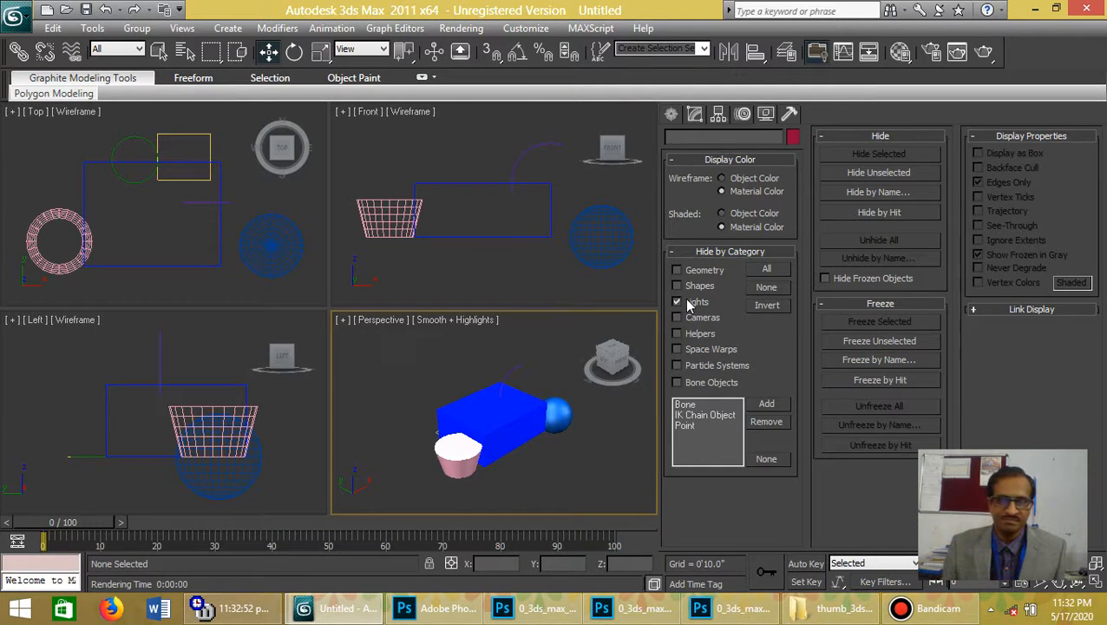
{"action": "left_click", "coordinate": [687, 301]}
{"action": "scroll", "coordinate": [480, 217], "scroll_direction": "down", "scroll_amount": 6}
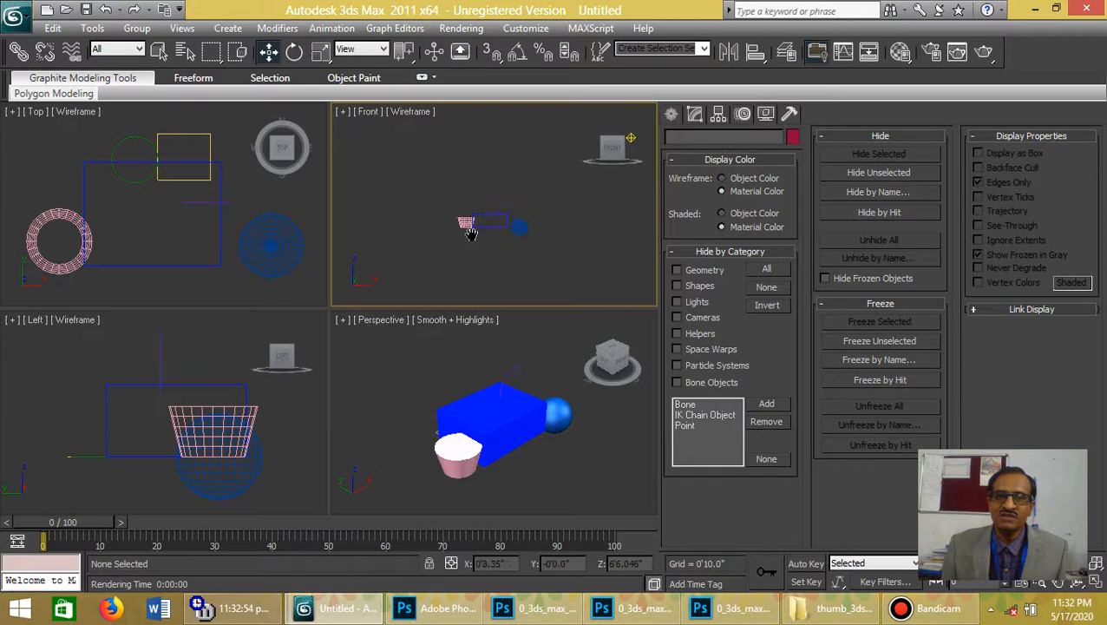
{"action": "middle_click_drag", "start_coordinate": [470, 229], "coordinate": [417, 290]}
{"action": "left_click", "coordinate": [576, 202]}
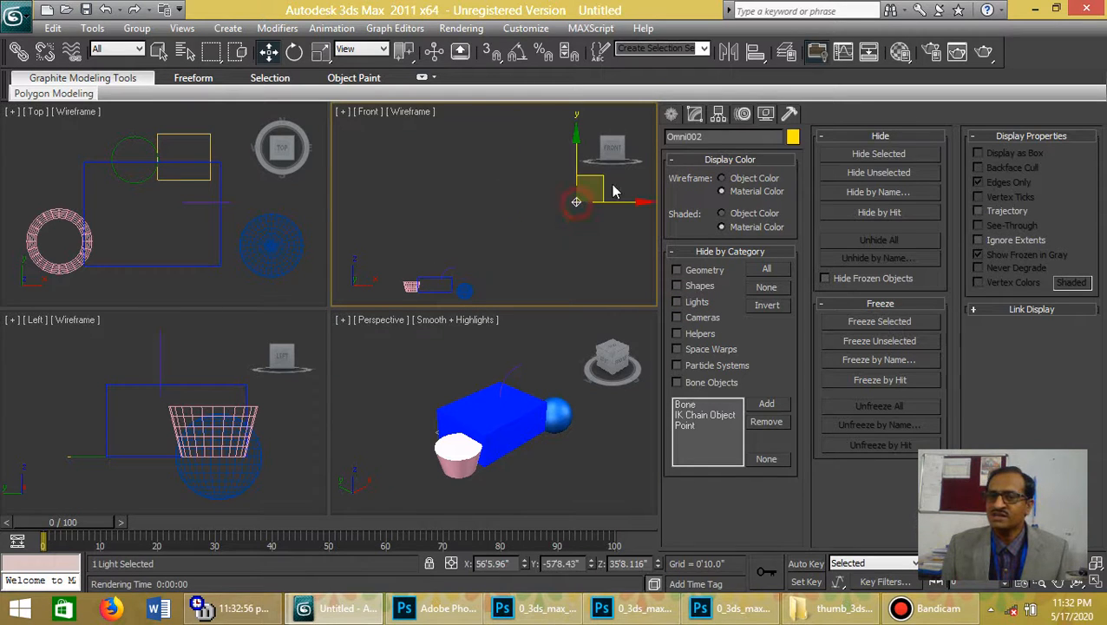
{"action": "left_click", "coordinate": [693, 117]}
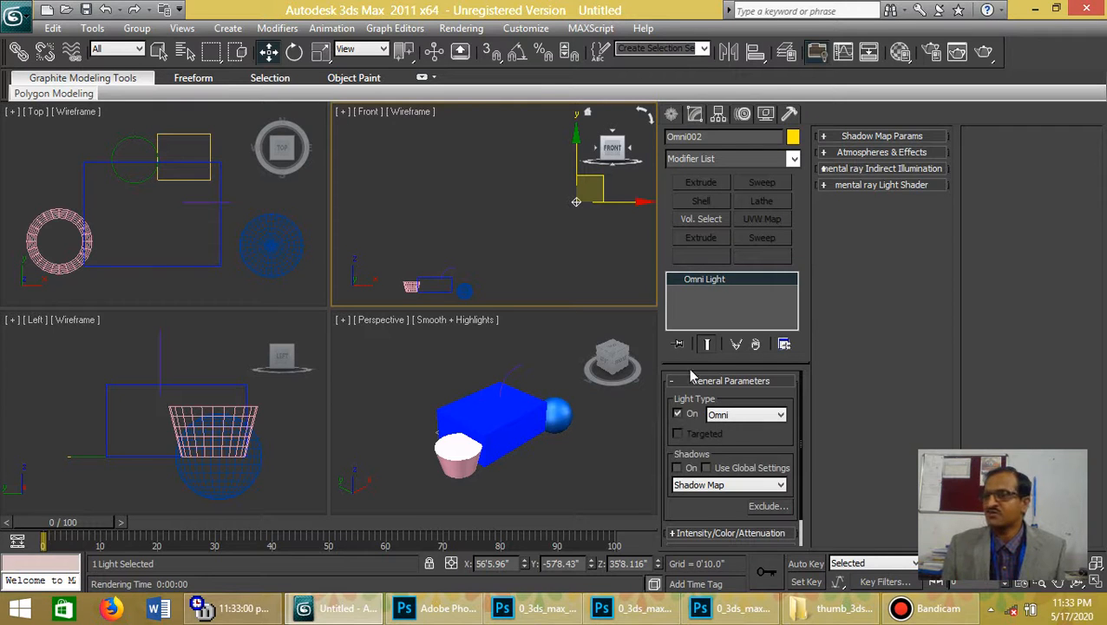
{"action": "left_click", "coordinate": [764, 115]}
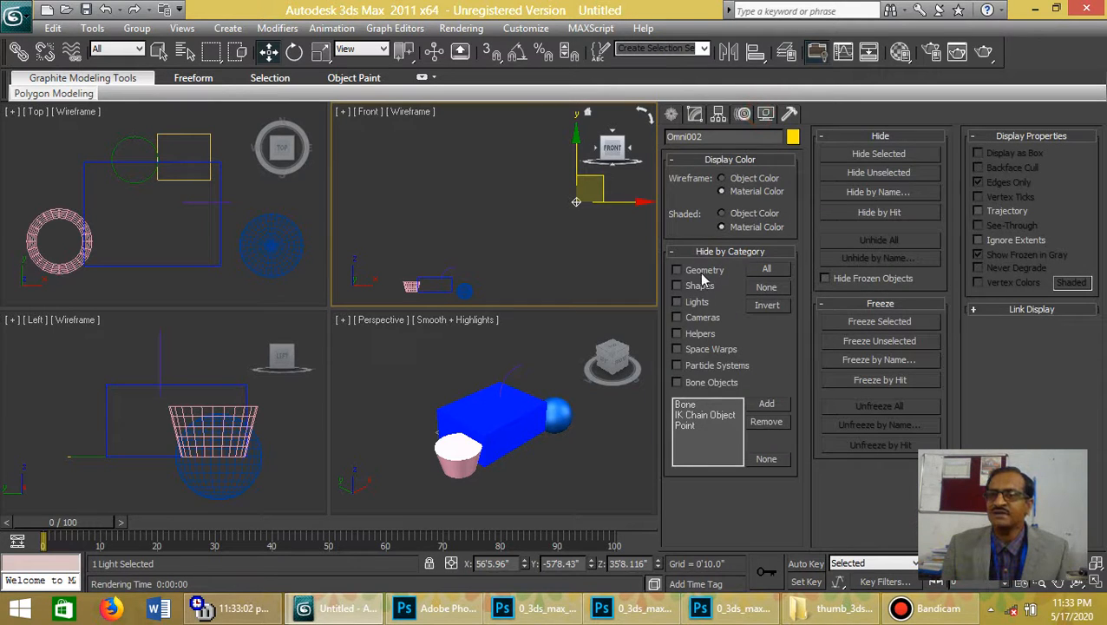
Toggle the Lights category so the lights end up hidden, and fit the remaining objects in the Front viewport
{"action": "left_click", "coordinate": [695, 302]}
{"action": "left_click", "coordinate": [543, 359]}
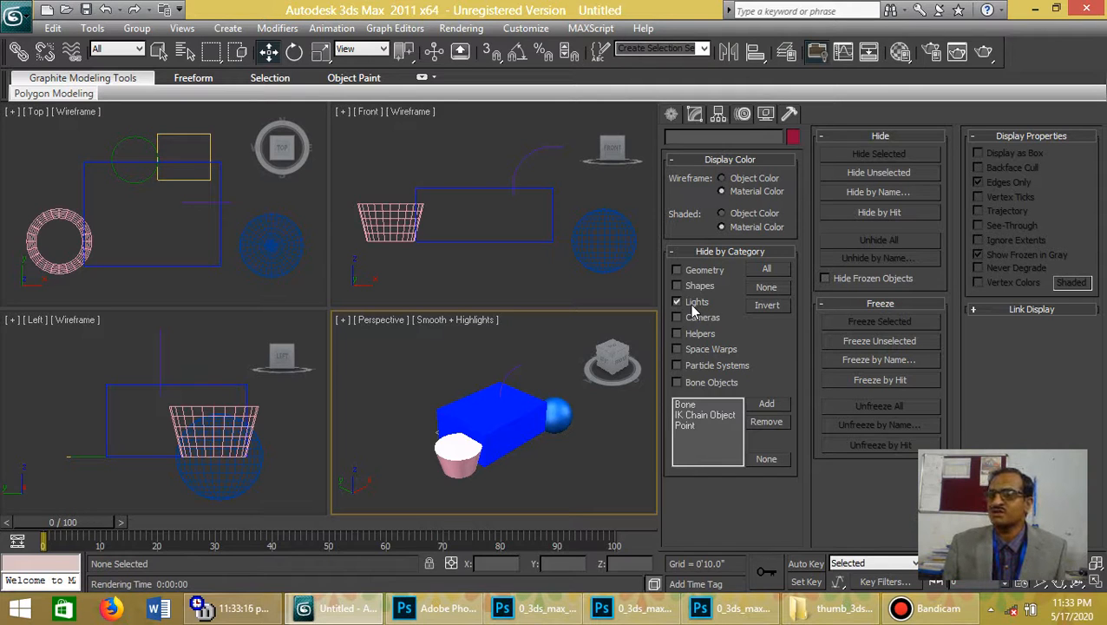
{"action": "left_click", "coordinate": [420, 208]}
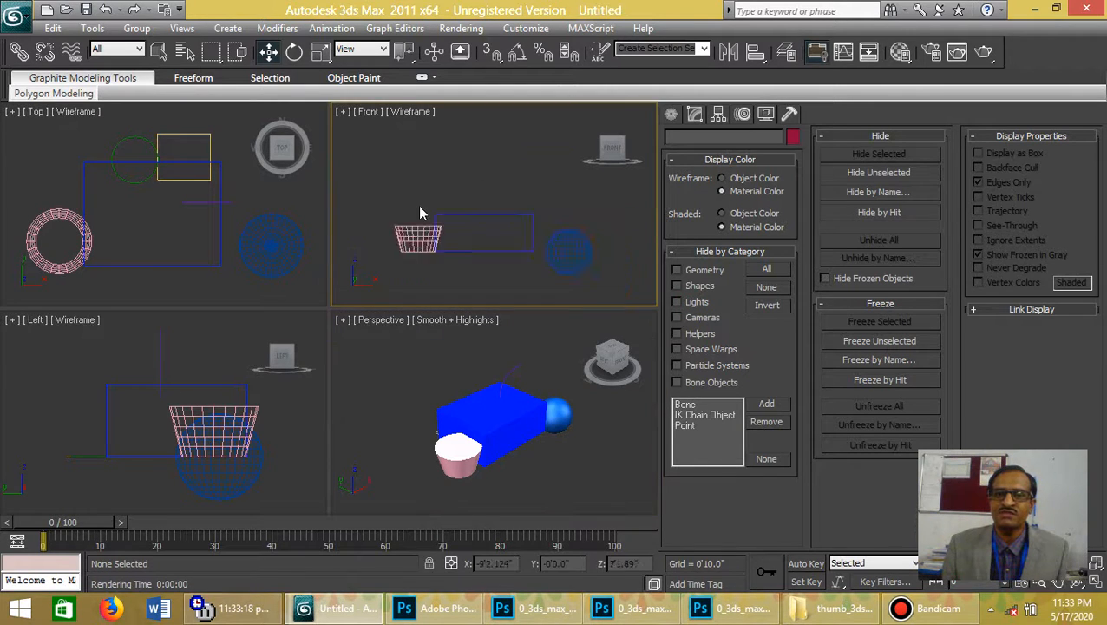
{"action": "scroll", "coordinate": [442, 195], "scroll_direction": "down", "scroll_amount": 8}
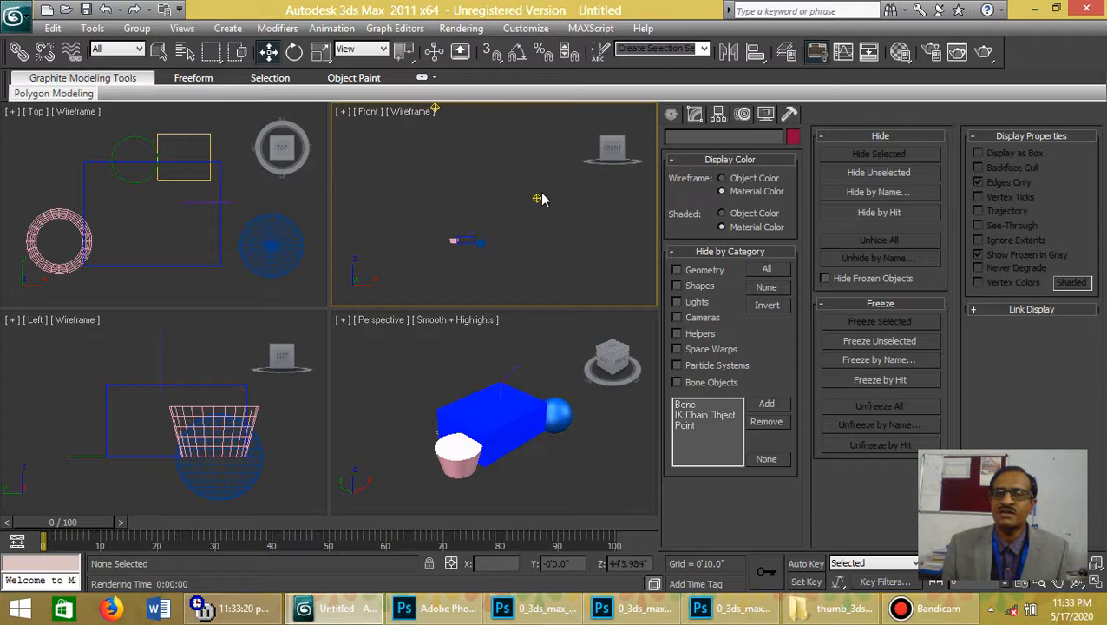
{"action": "left_click", "coordinate": [677, 302]}
{"action": "left_click", "coordinate": [532, 269]}
{"action": "key", "text": "z"}
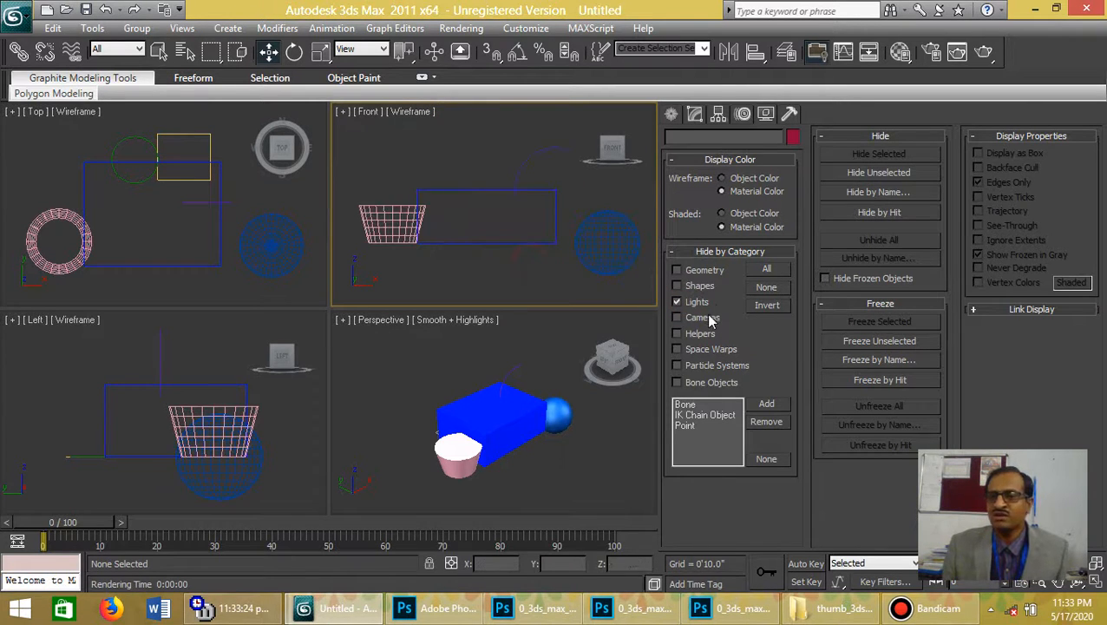
{"action": "scroll", "coordinate": [488, 422], "scroll_direction": "up", "scroll_amount": 4}
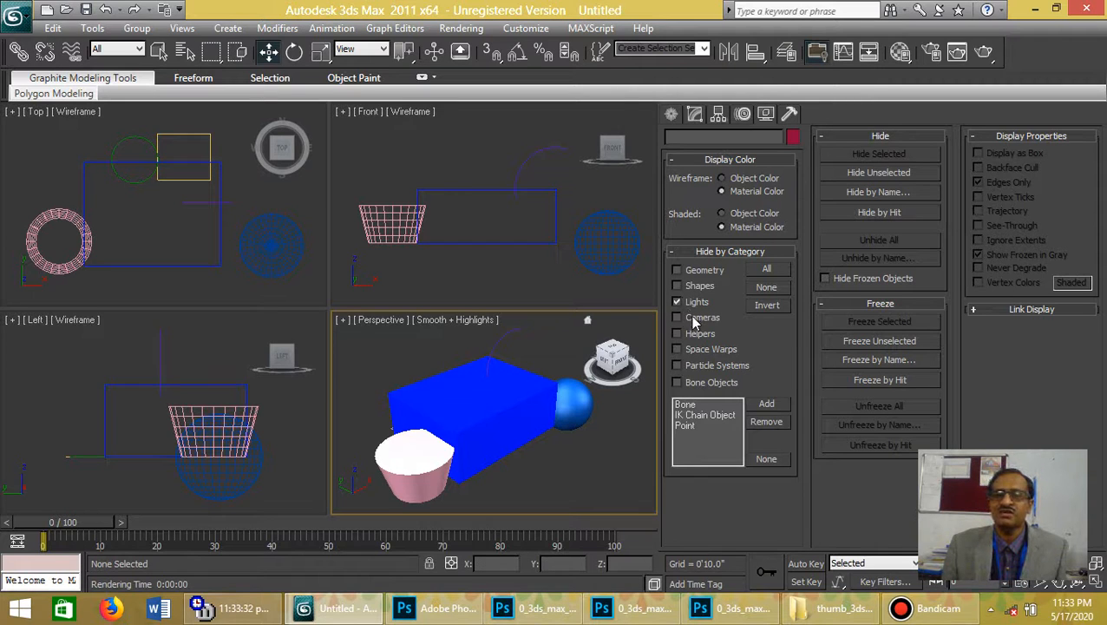
Create four target cameras around the objects in the Top viewport, each aimed inward at the box
{"action": "left_click", "coordinate": [673, 115]}
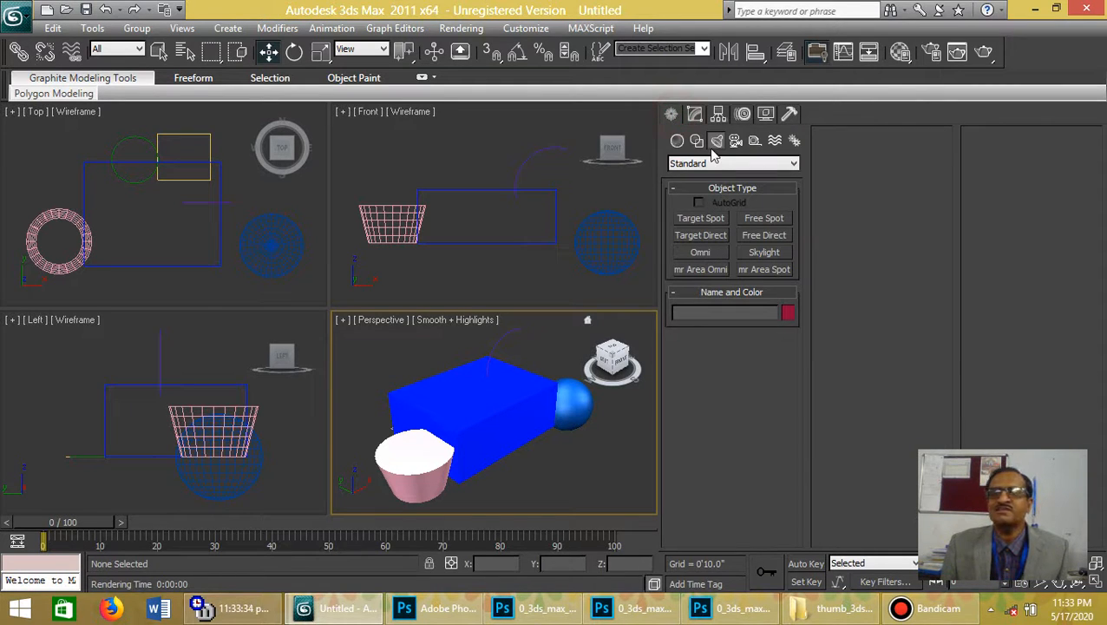
{"action": "left_click", "coordinate": [736, 141]}
{"action": "left_click", "coordinate": [701, 217]}
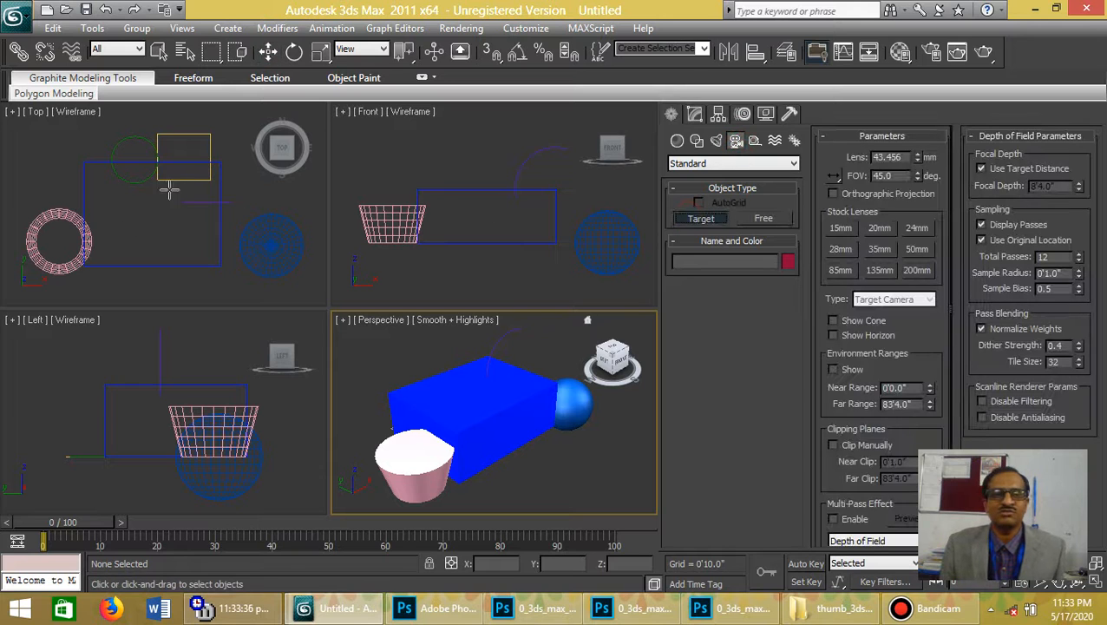
{"action": "scroll", "coordinate": [161, 208], "scroll_direction": "down", "scroll_amount": 5}
{"action": "left_click_drag", "start_coordinate": [91, 260], "coordinate": [156, 256]}
{"action": "left_click_drag", "start_coordinate": [177, 198], "coordinate": [178, 197]}
Create a fifth target camera high to the right of the objects in the Front viewport, aimed down at the box's base
{"action": "scroll", "coordinate": [472, 243], "scroll_direction": "down", "scroll_amount": 5}
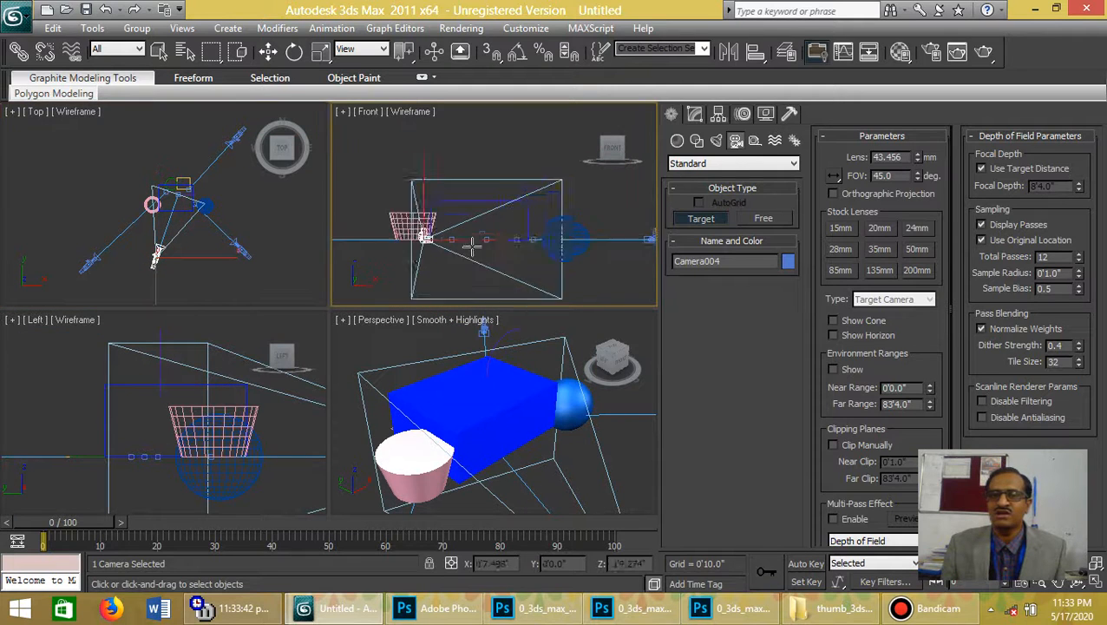
{"action": "left_click_drag", "start_coordinate": [557, 116], "coordinate": [457, 229]}
{"action": "right_click", "coordinate": [527, 388]}
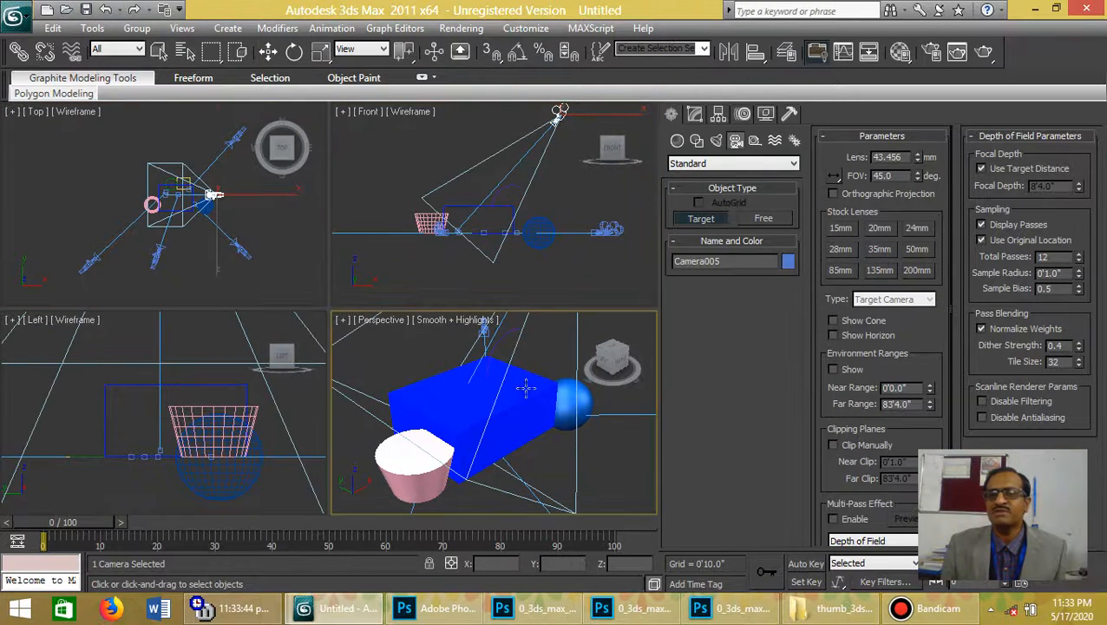
{"action": "right_click", "coordinate": [546, 351]}
{"action": "left_click", "coordinate": [549, 368]}
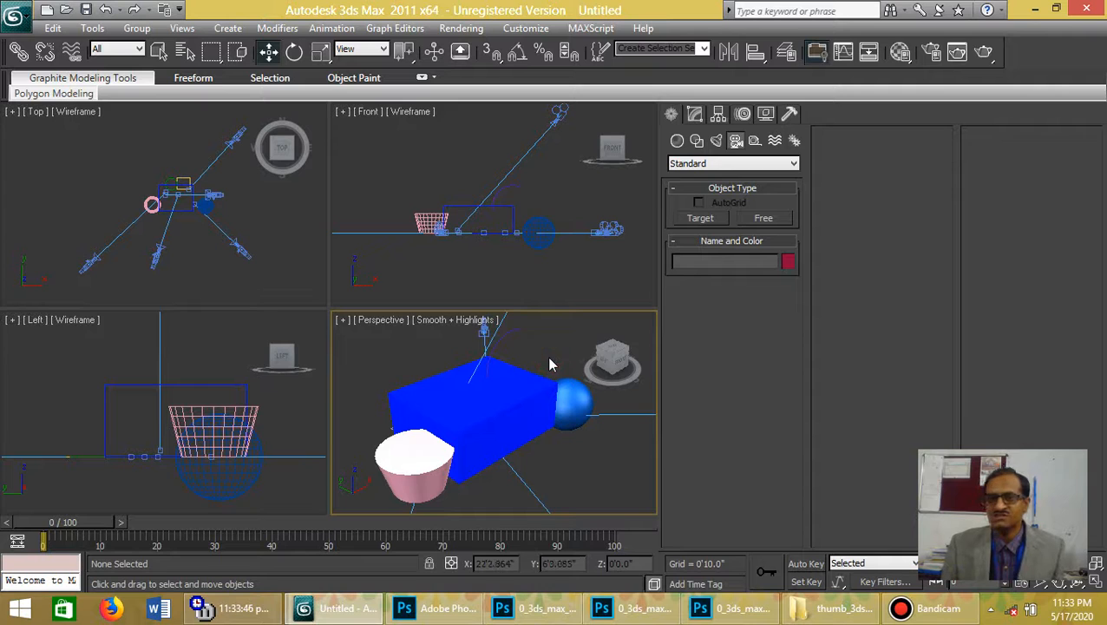
Examine the placed cameras in the Perspective viewport, selecting the elevated one and the one beyond the sphere, and clear the selection
{"action": "scroll", "coordinate": [548, 360], "scroll_direction": "down", "scroll_amount": 10}
{"action": "middle_click_drag", "start_coordinate": [486, 339], "coordinate": [501, 353]}
{"action": "scroll", "coordinate": [502, 354], "scroll_direction": "up", "scroll_amount": 4}
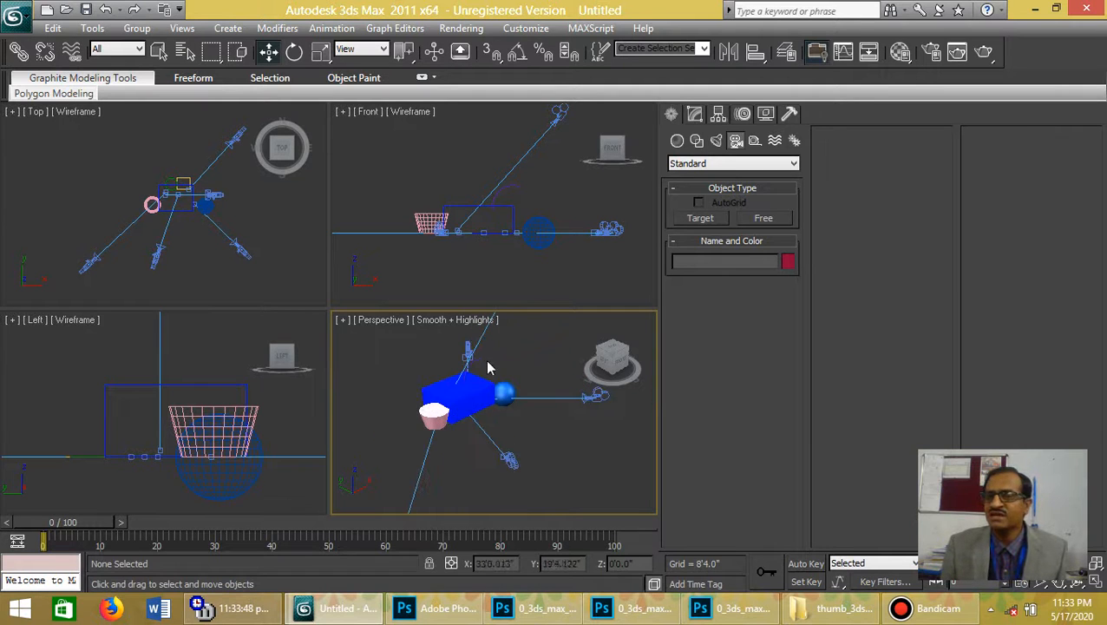
{"action": "left_click", "coordinate": [470, 353]}
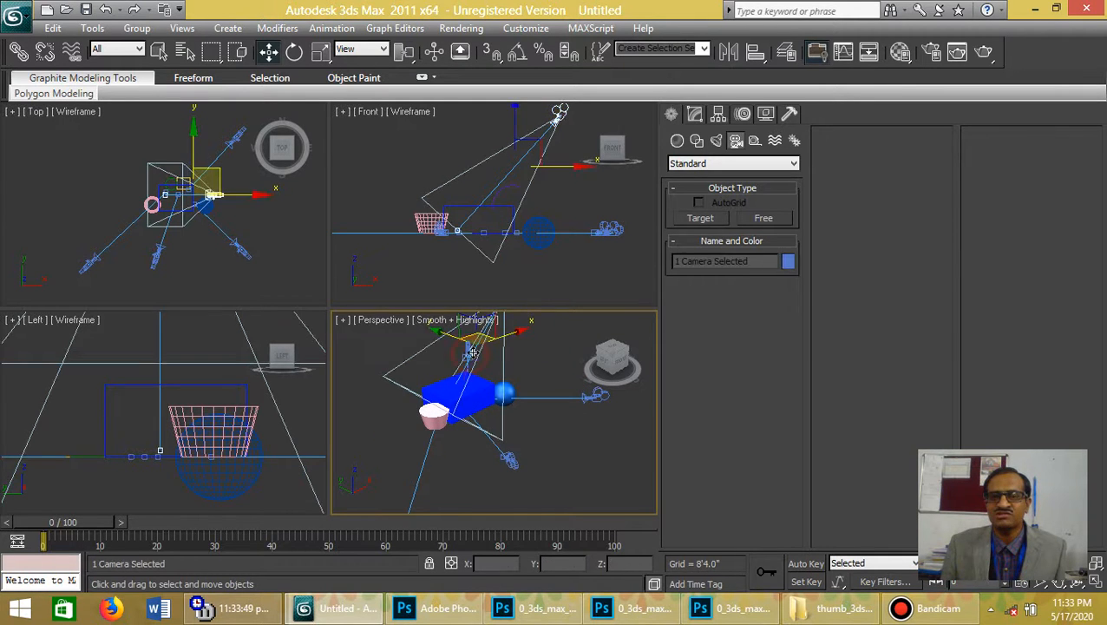
{"action": "left_click", "coordinate": [548, 399]}
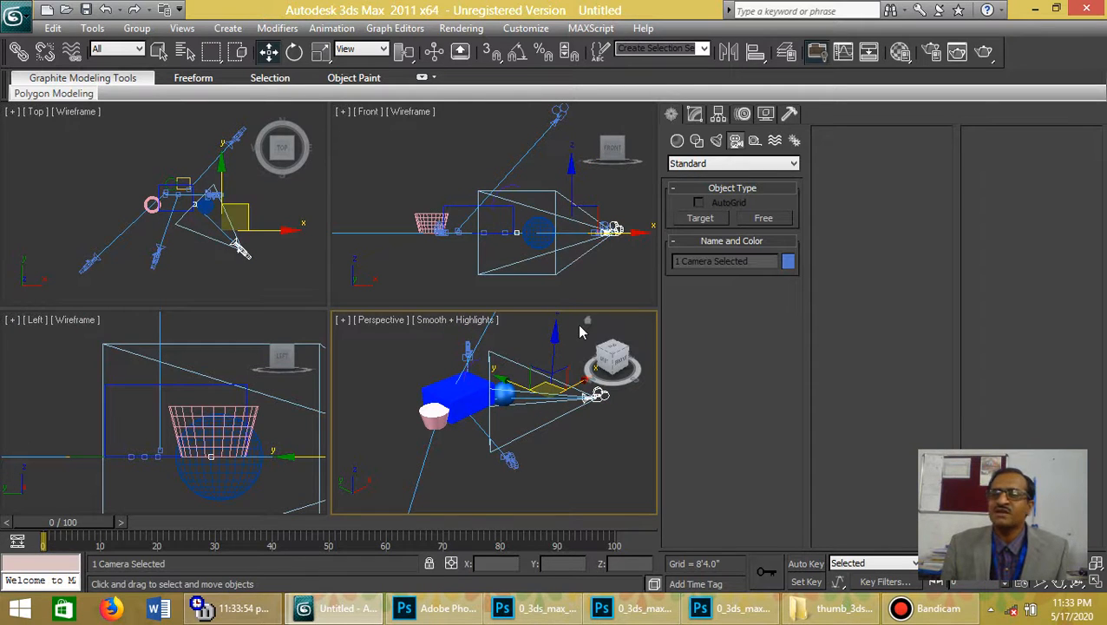
{"action": "left_click", "coordinate": [529, 354]}
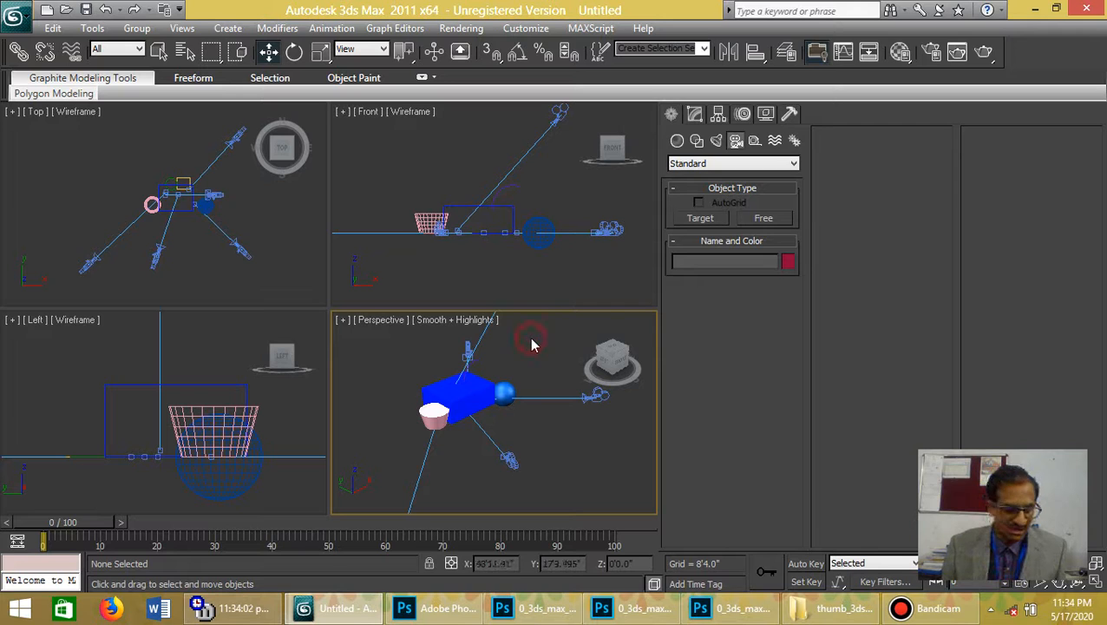
Switch the Perspective viewport through the Camera001 and Camera002 views to Camera003
{"action": "key", "text": "c"}
{"action": "double_click", "coordinate": [507, 183]}
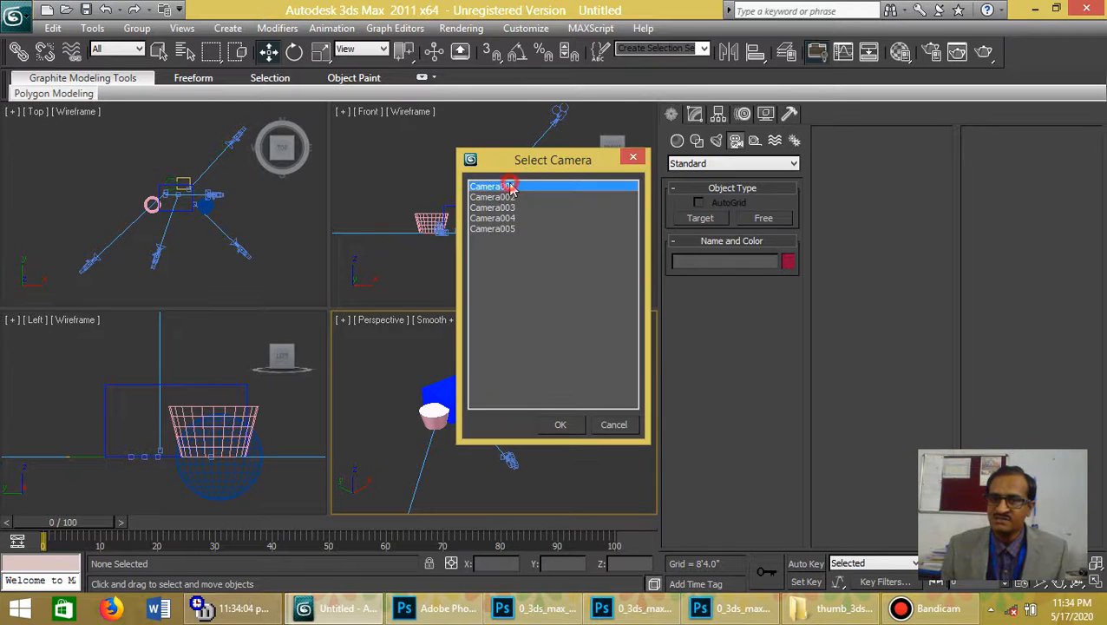
{"action": "key", "text": "c"}
{"action": "double_click", "coordinate": [499, 196]}
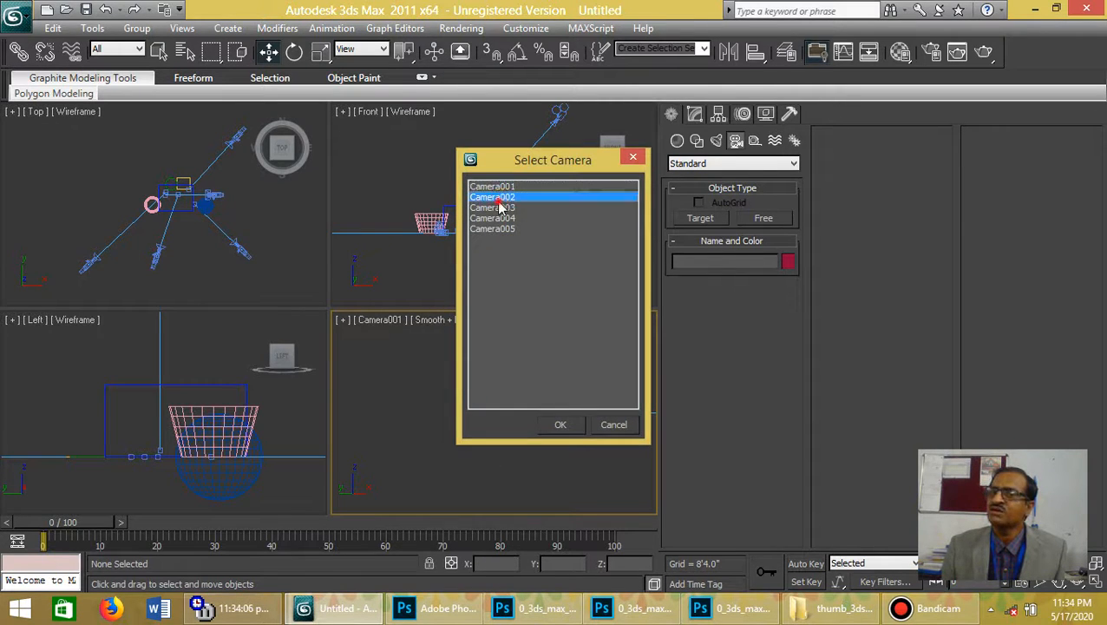
{"action": "key", "text": "c"}
{"action": "double_click", "coordinate": [506, 209]}
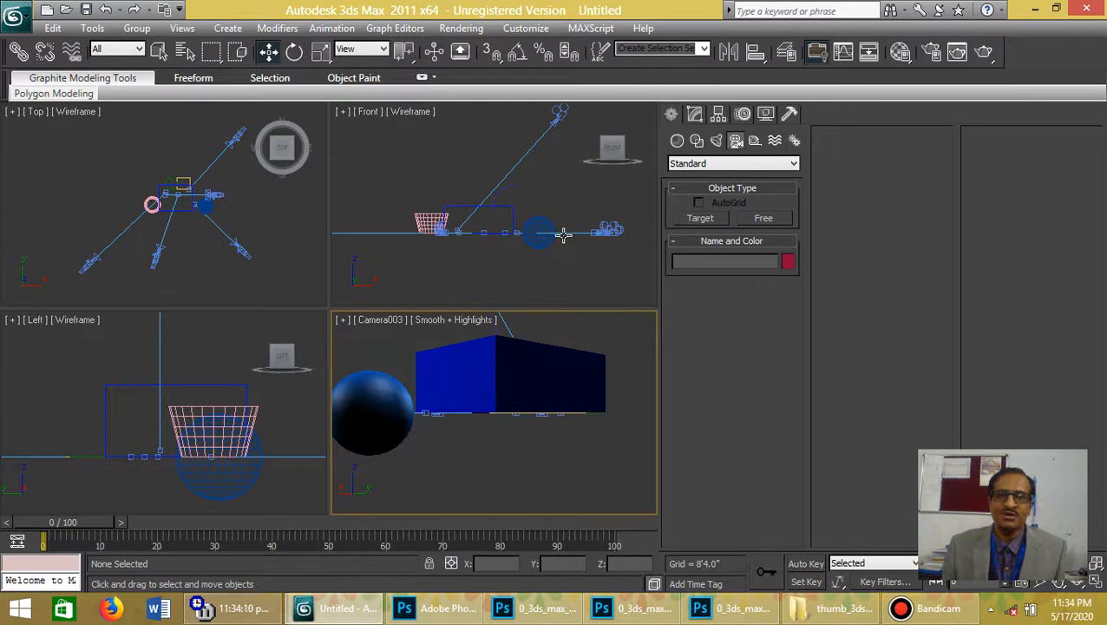
Raise the two low cameras on the sphere's side, with their targets, to about the box's top edge in the Front viewport
{"action": "left_click", "coordinate": [608, 229]}
{"action": "left_click_drag", "start_coordinate": [571, 203], "coordinate": [570, 182]}
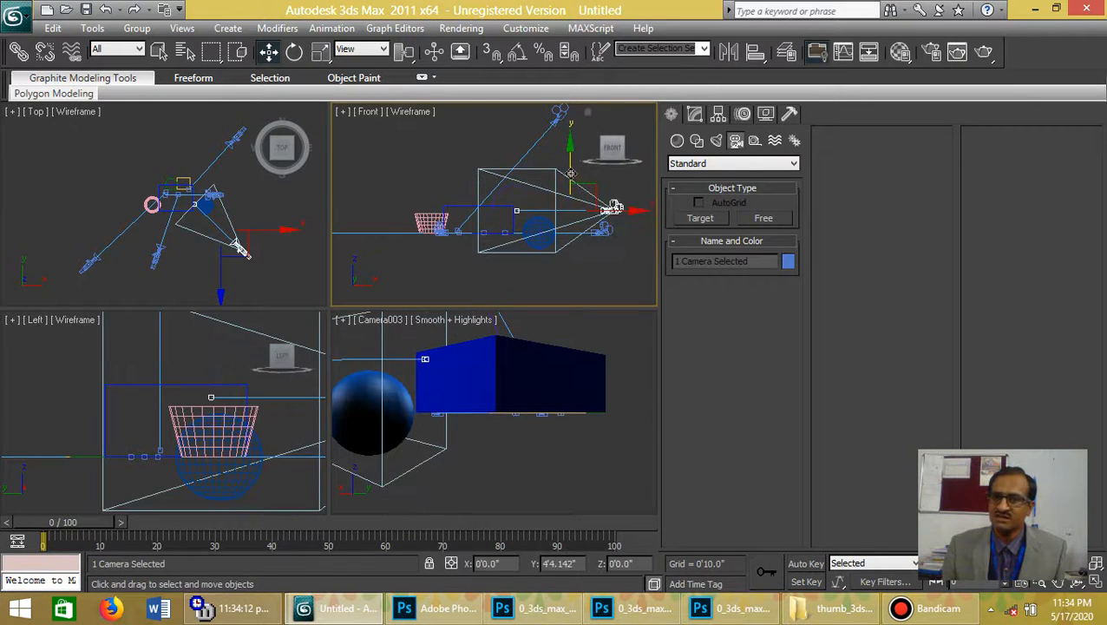
{"action": "left_click", "coordinate": [566, 234]}
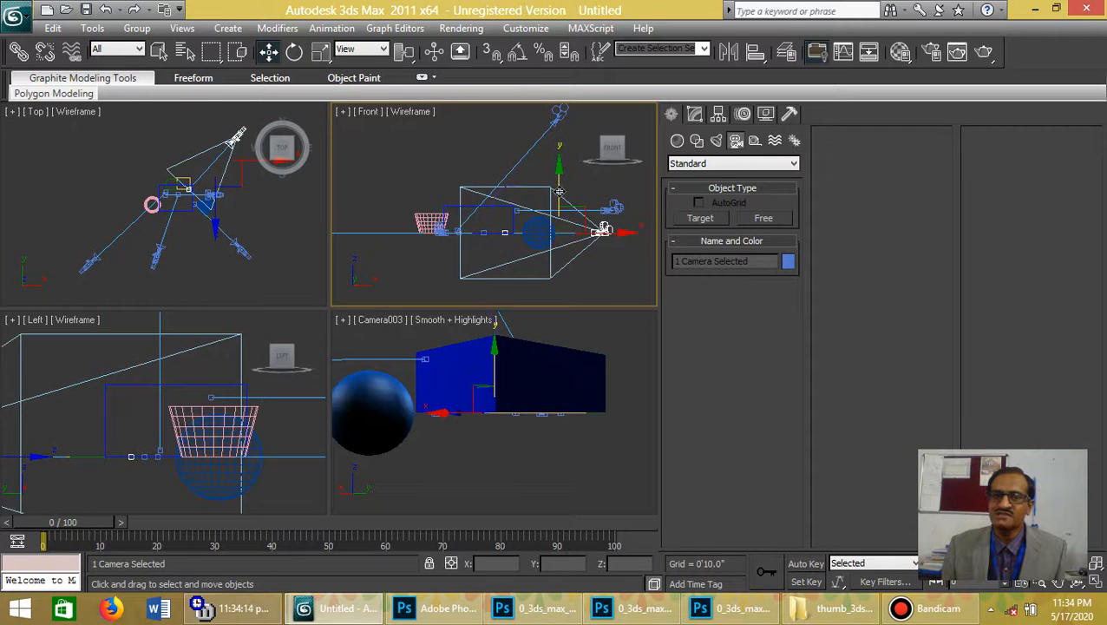
{"action": "left_click_drag", "start_coordinate": [559, 190], "coordinate": [559, 168]}
{"action": "left_click", "coordinate": [537, 329]}
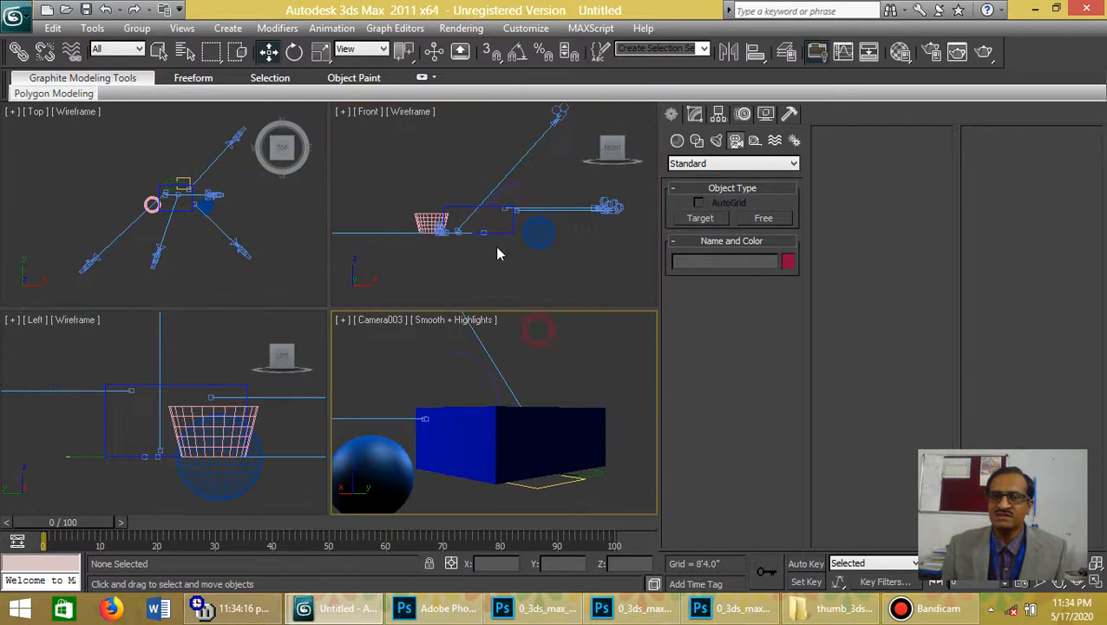
Raise the two remaining ground-level cameras in front of the objects, with their targets, to about mid-height of the box in the Front viewport
{"action": "left_click", "coordinate": [239, 248]}
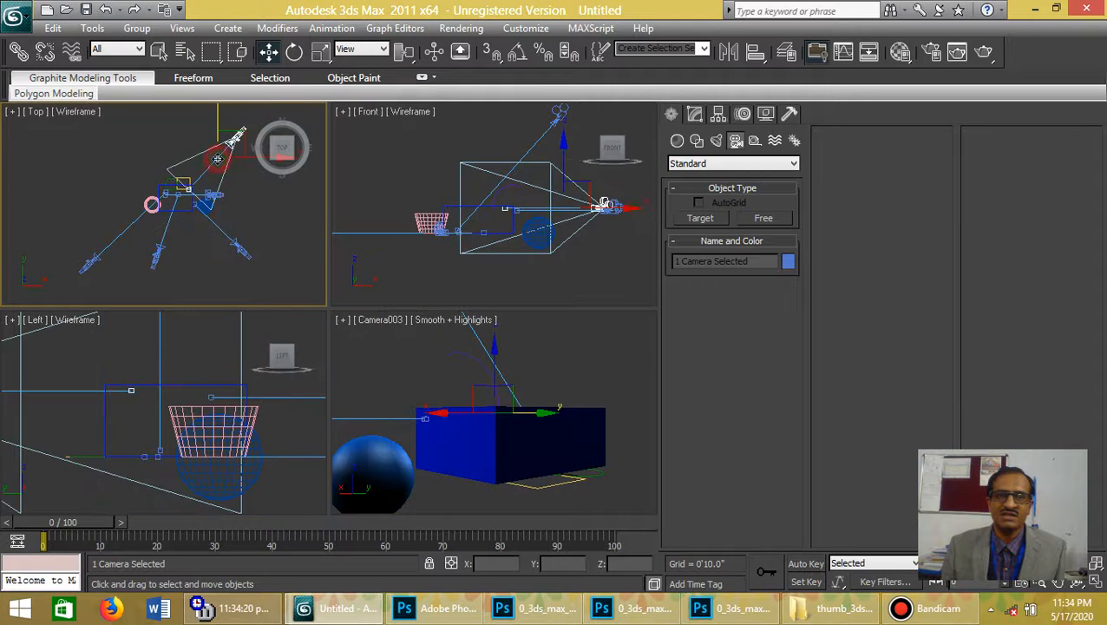
{"action": "left_click", "coordinate": [163, 235]}
{"action": "left_click", "coordinate": [163, 235]}
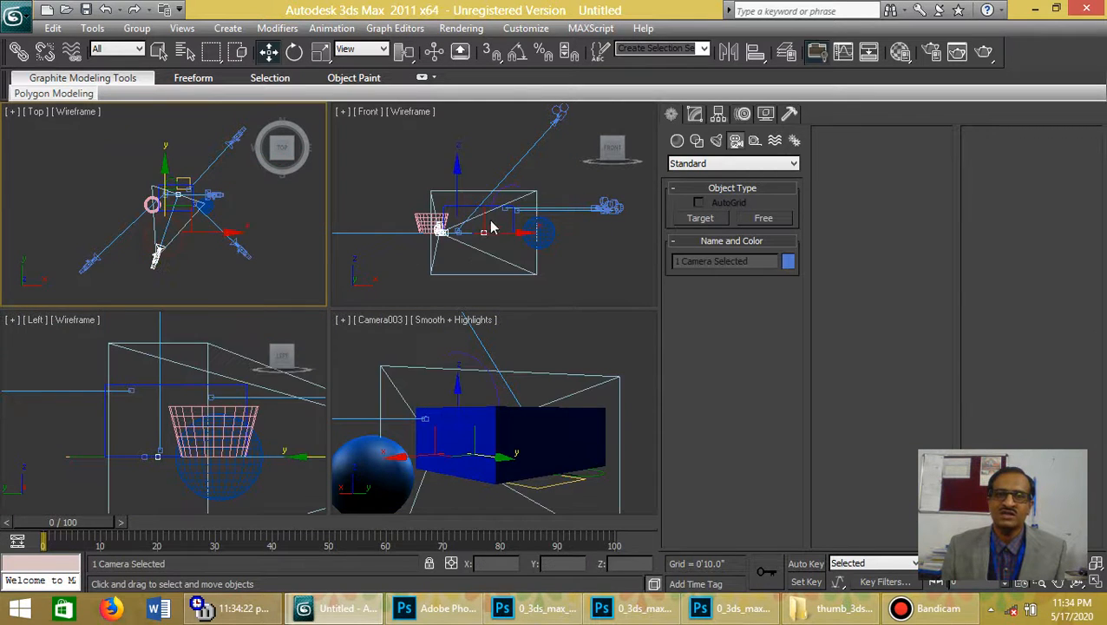
{"action": "middle_click_drag", "start_coordinate": [489, 219], "coordinate": [510, 231]}
{"action": "left_click_drag", "start_coordinate": [481, 206], "coordinate": [395, 189]}
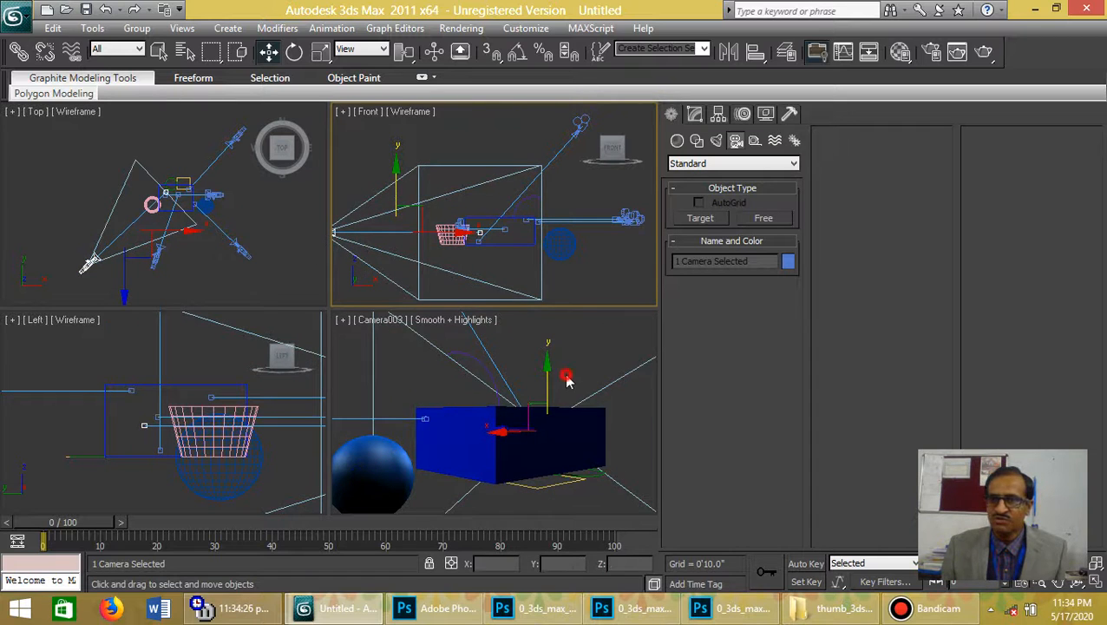
Clear the camera selection and hide all cameras through the Cameras category
{"action": "left_click", "coordinate": [507, 375]}
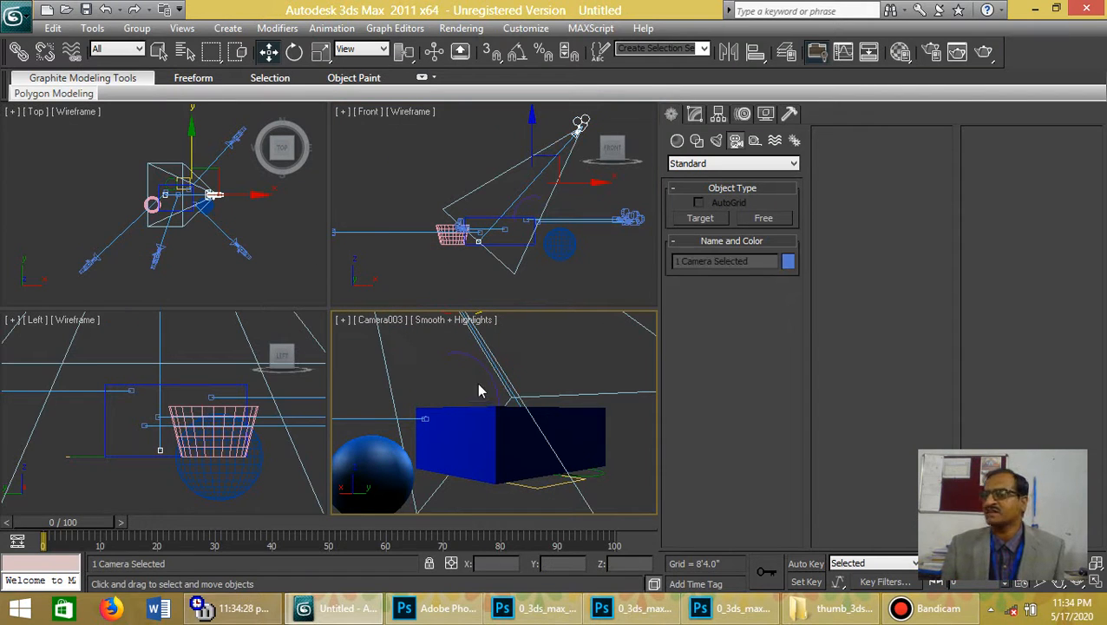
{"action": "left_click", "coordinate": [506, 348]}
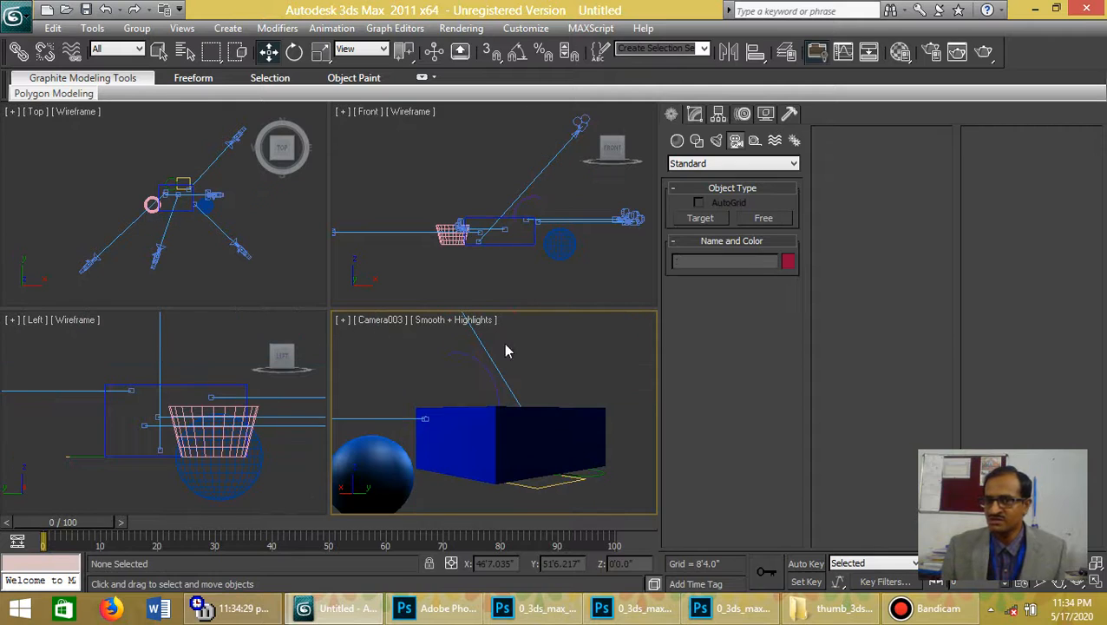
{"action": "left_click", "coordinate": [766, 114]}
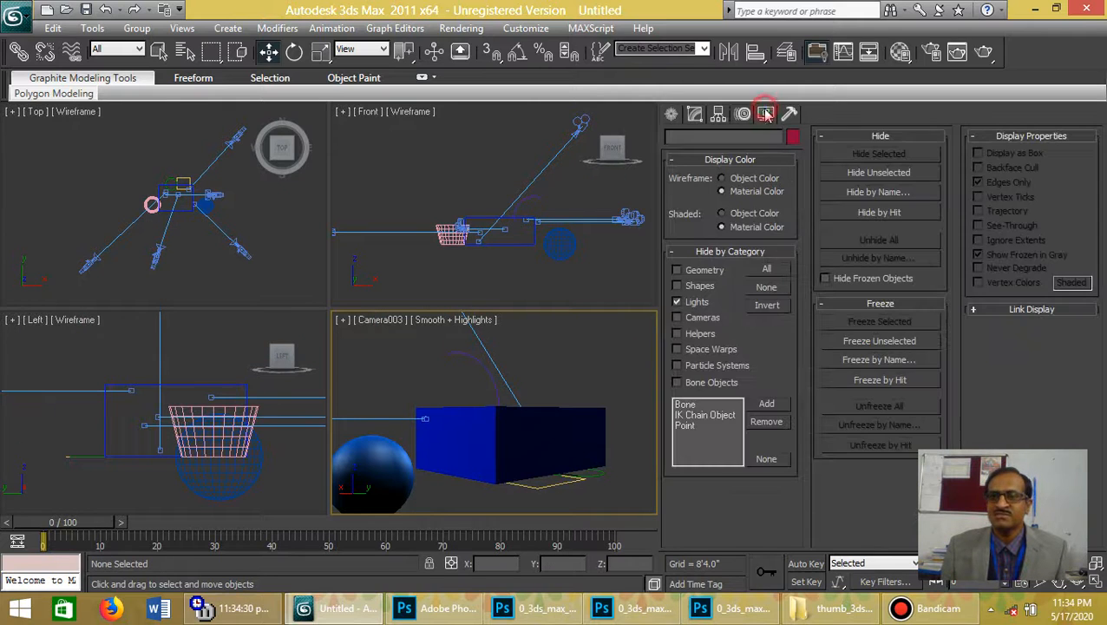
{"action": "left_click", "coordinate": [692, 318]}
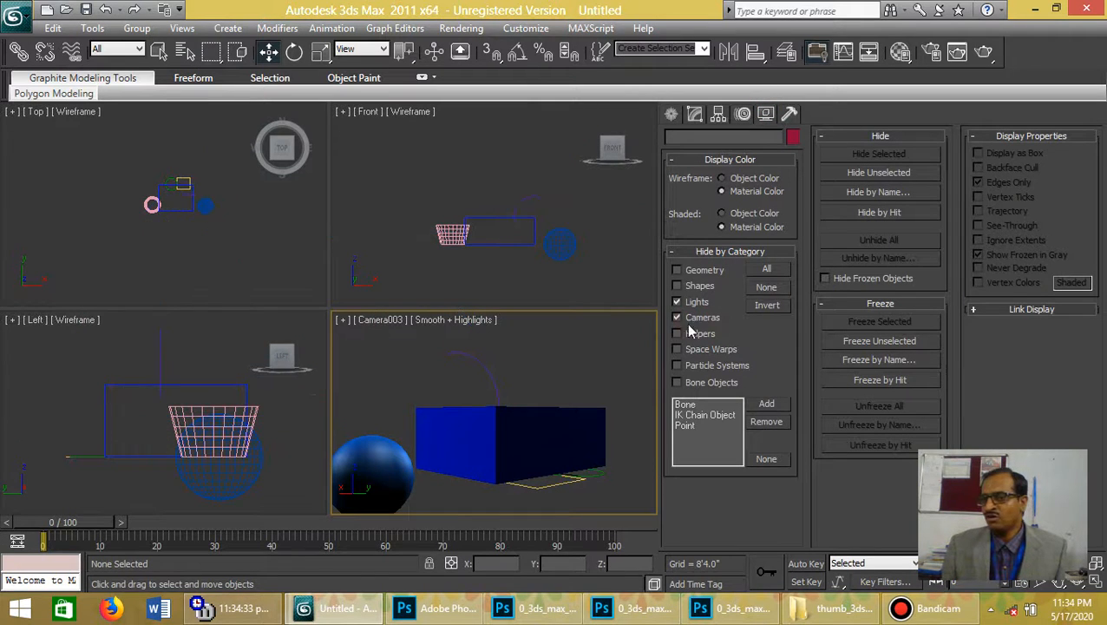
Show the hidden cameras and lights again through the Cameras and Lights categories
{"action": "left_click", "coordinate": [544, 368]}
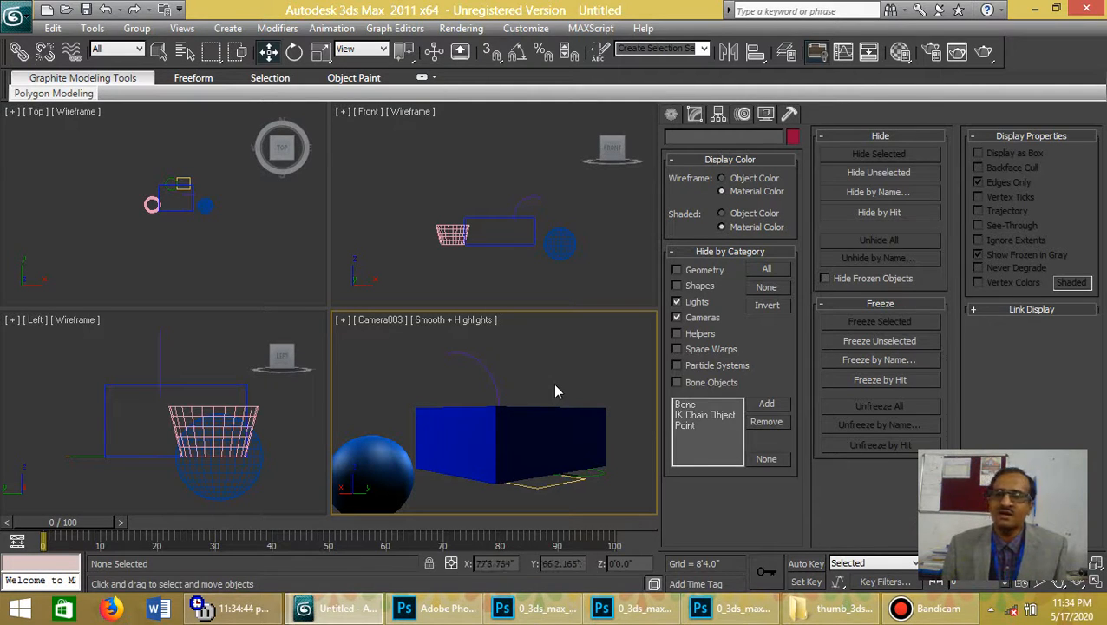
{"action": "left_click", "coordinate": [708, 317]}
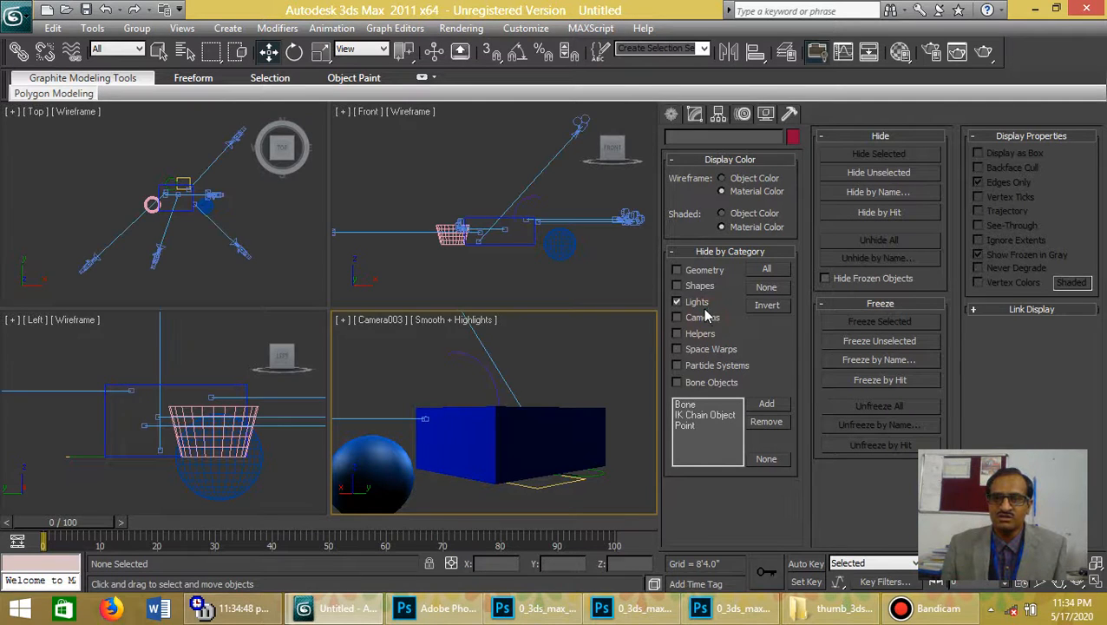
{"action": "left_click", "coordinate": [698, 302]}
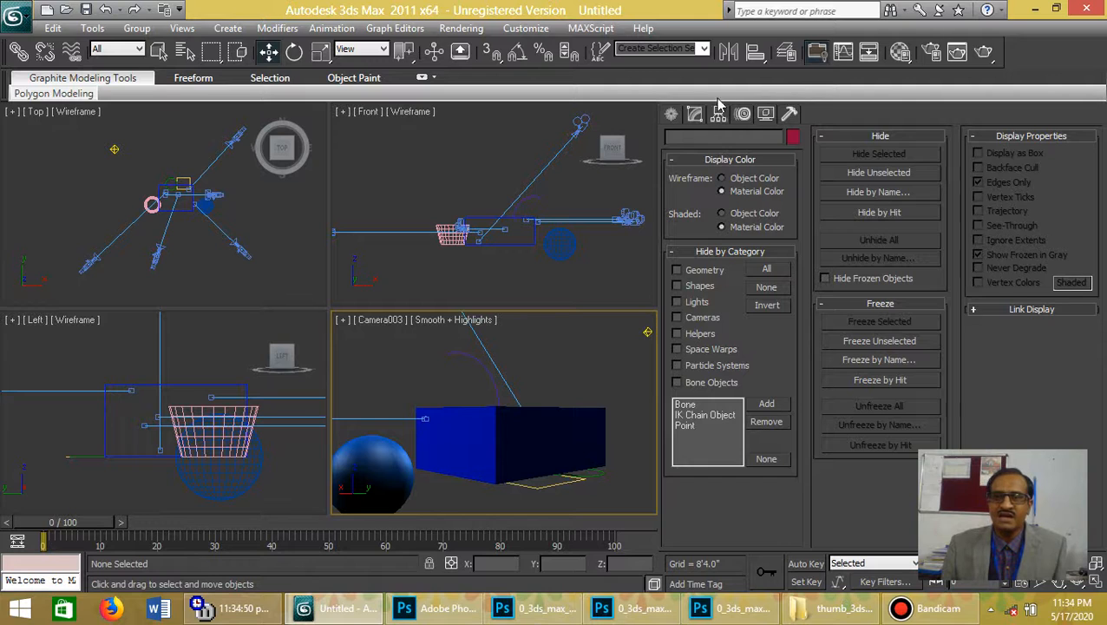
Create a Dummy helper over the box in the Top viewport and raise it about 8'2" in the Front viewport
{"action": "left_click", "coordinate": [673, 115]}
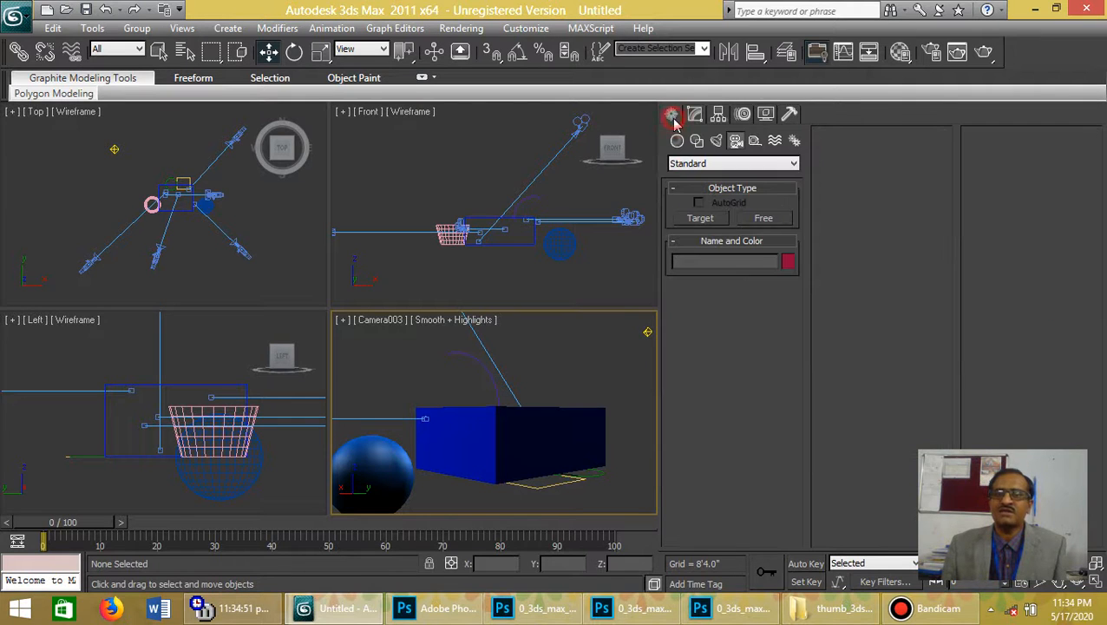
{"action": "left_click", "coordinate": [755, 143]}
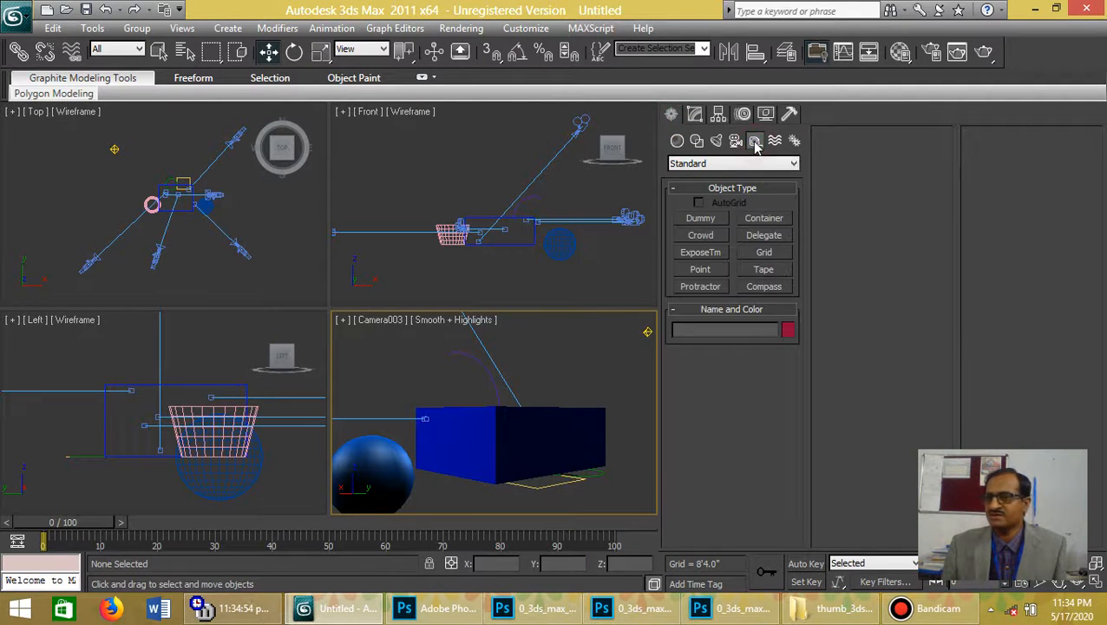
{"action": "left_click", "coordinate": [695, 219]}
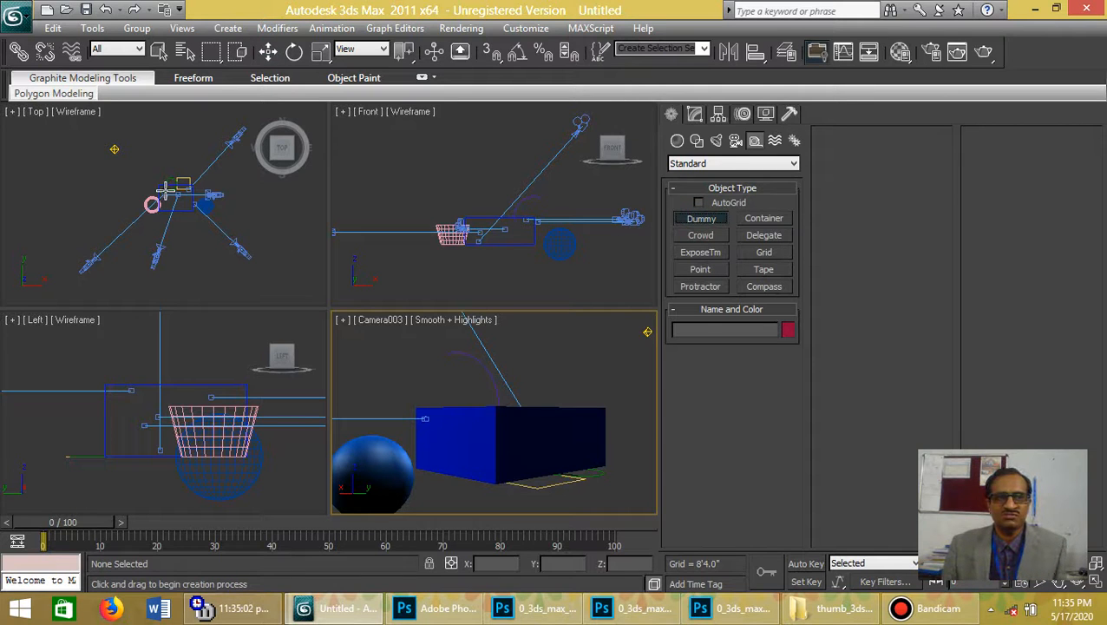
{"action": "left_click_drag", "start_coordinate": [179, 196], "coordinate": [195, 212]}
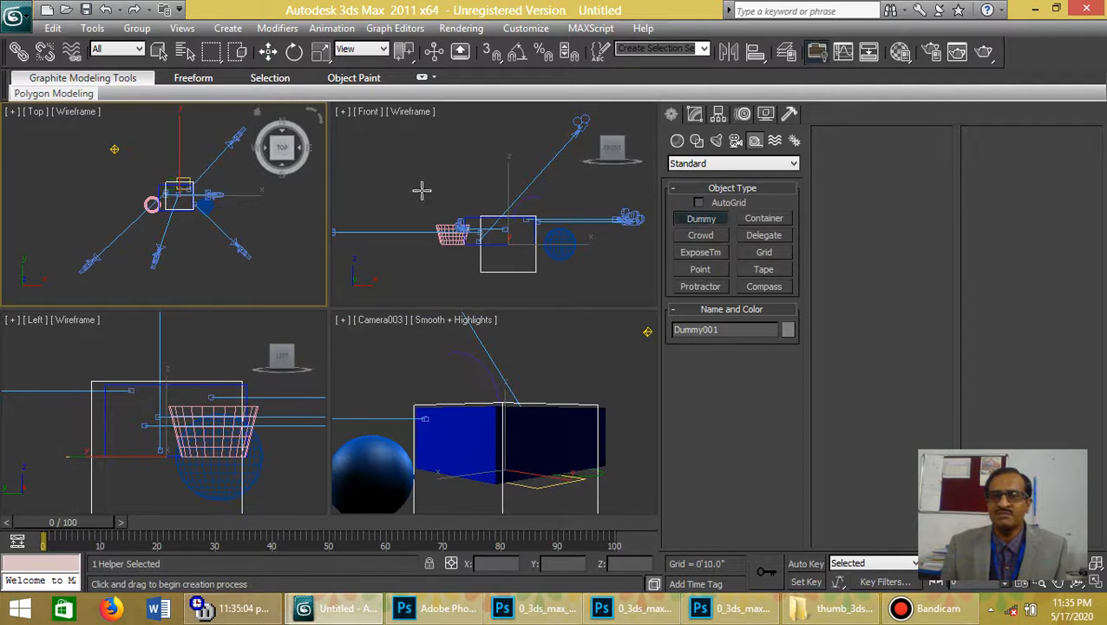
{"action": "right_click", "coordinate": [512, 192]}
{"action": "key", "text": "w"}
{"action": "left_click_drag", "start_coordinate": [509, 198], "coordinate": [509, 156]}
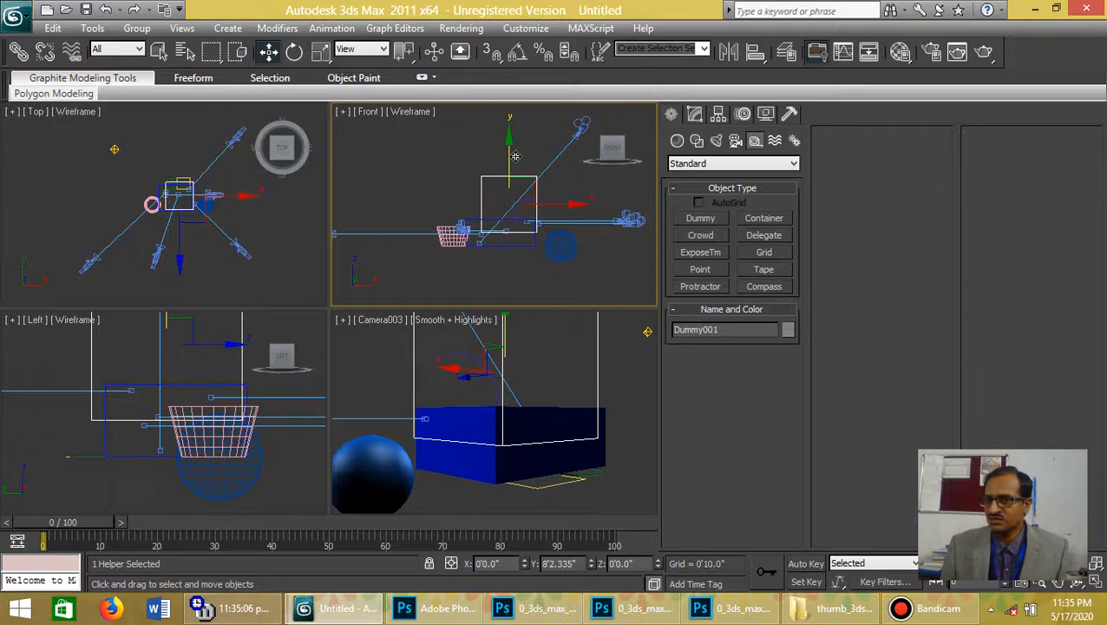
{"action": "left_click", "coordinate": [581, 368]}
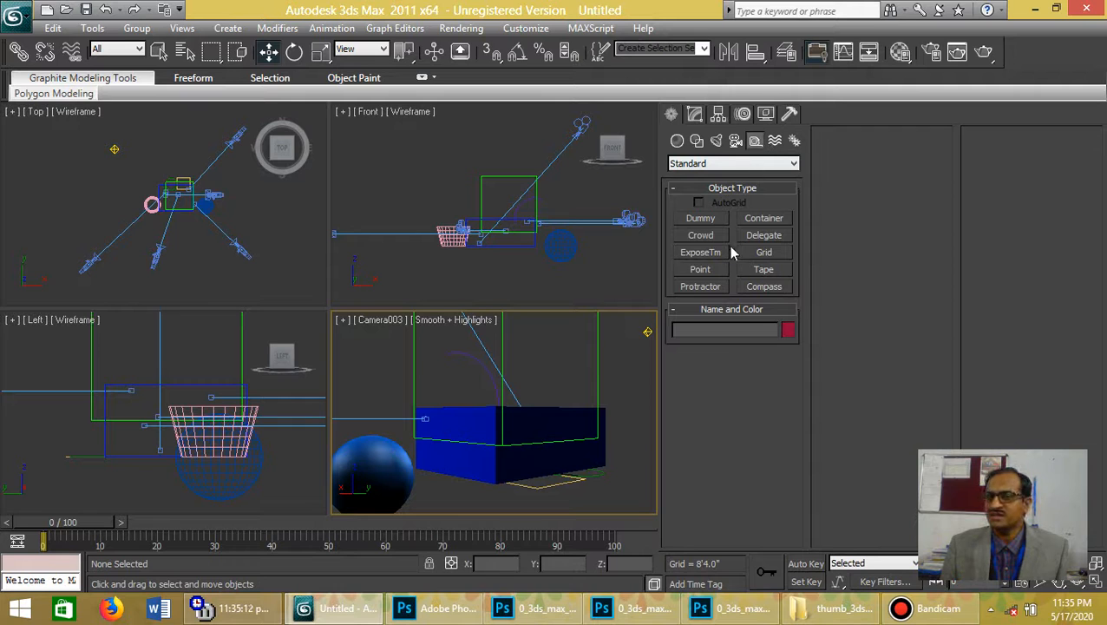
Draw a horizontal Tape helper about 12'2" long just above the dummy in the Front viewport and open its parameters
{"action": "left_click", "coordinate": [752, 270]}
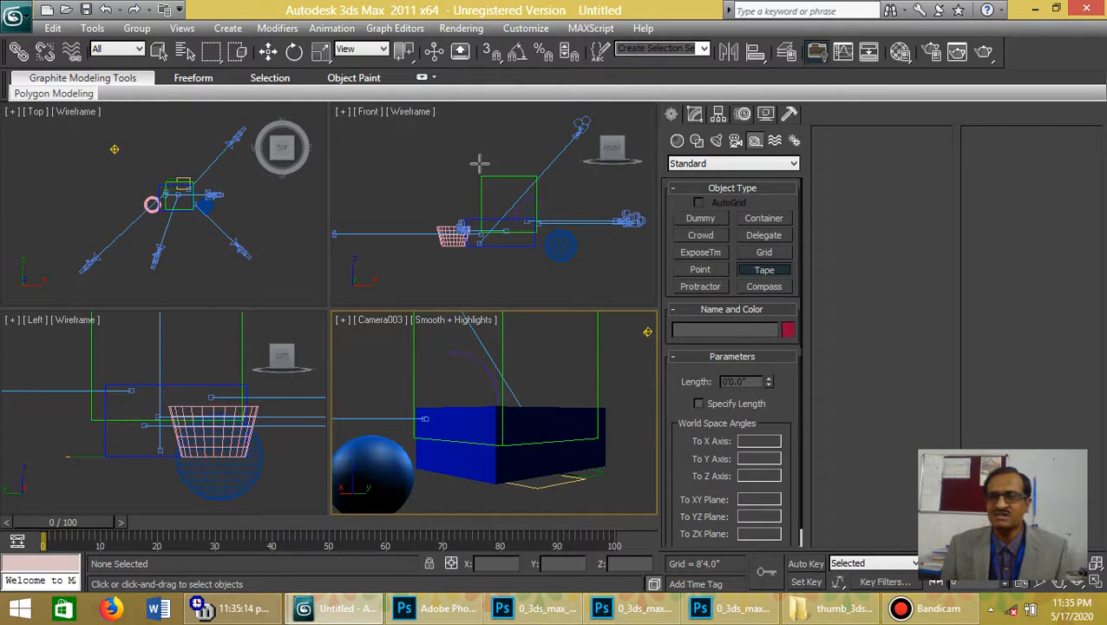
{"action": "left_click_drag", "start_coordinate": [482, 162], "coordinate": [545, 164]}
{"action": "right_click", "coordinate": [545, 164]}
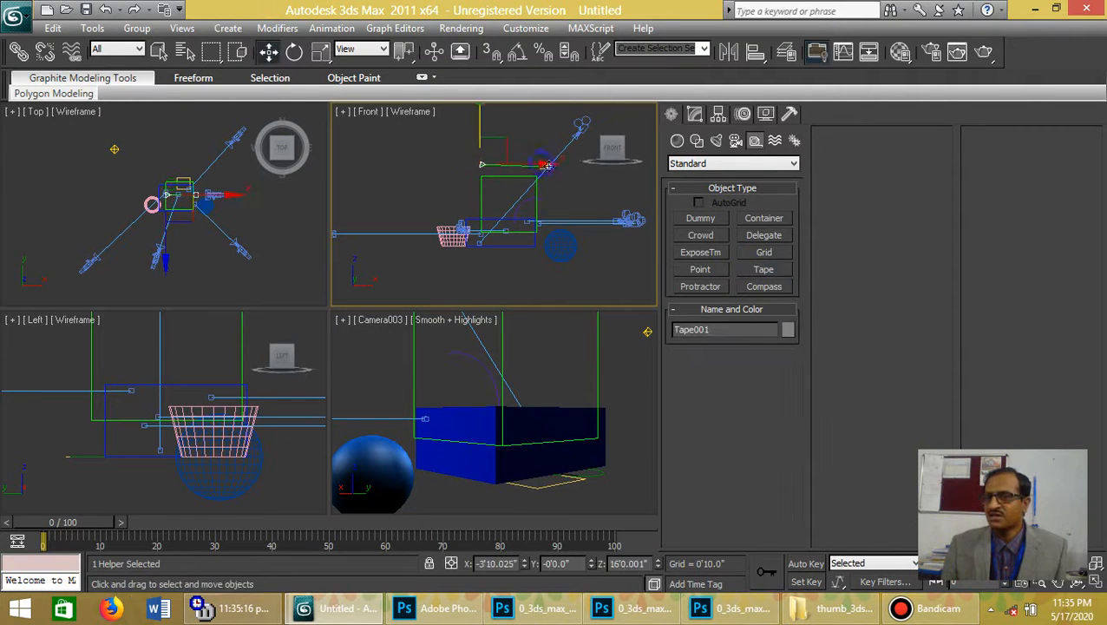
{"action": "left_click", "coordinate": [697, 114]}
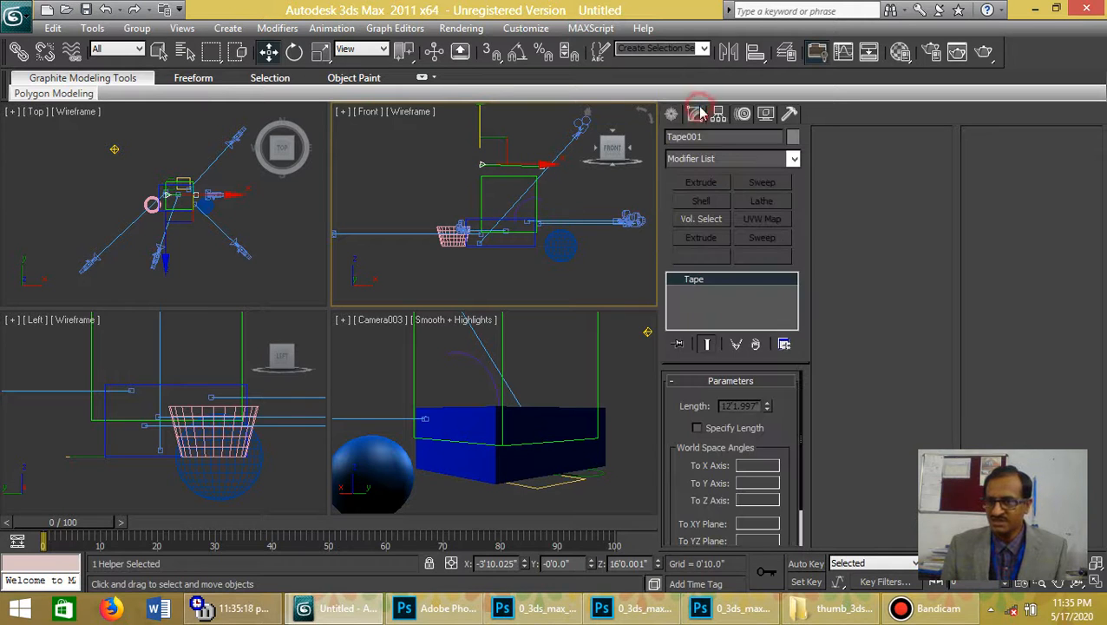
Hide all helpers, lights and cameras through their categories
{"action": "left_click", "coordinate": [766, 115]}
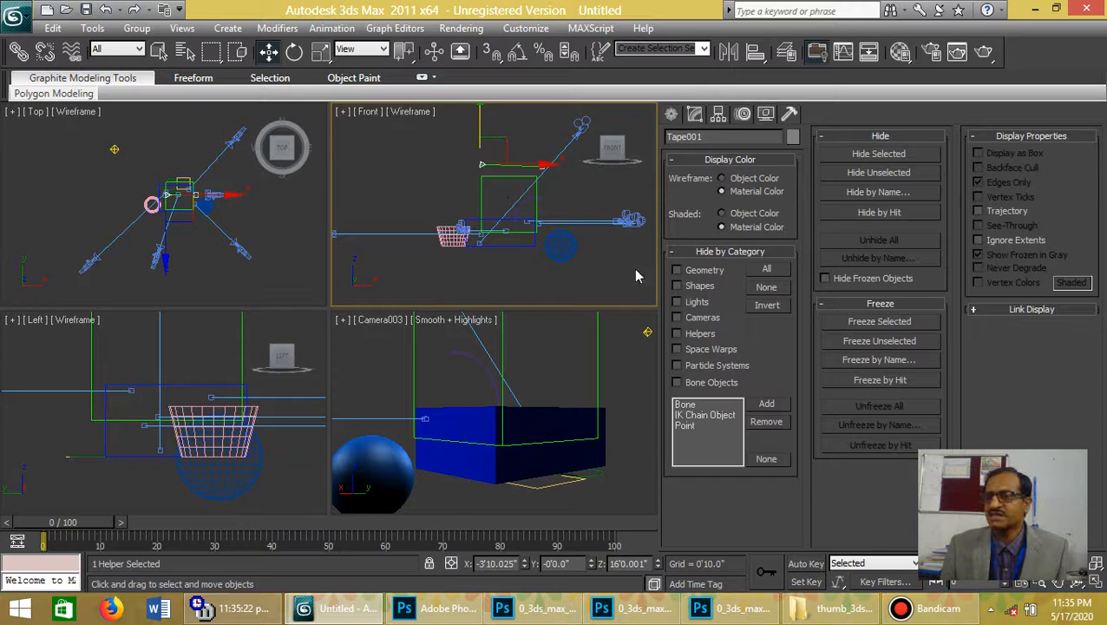
{"action": "left_click", "coordinate": [697, 337]}
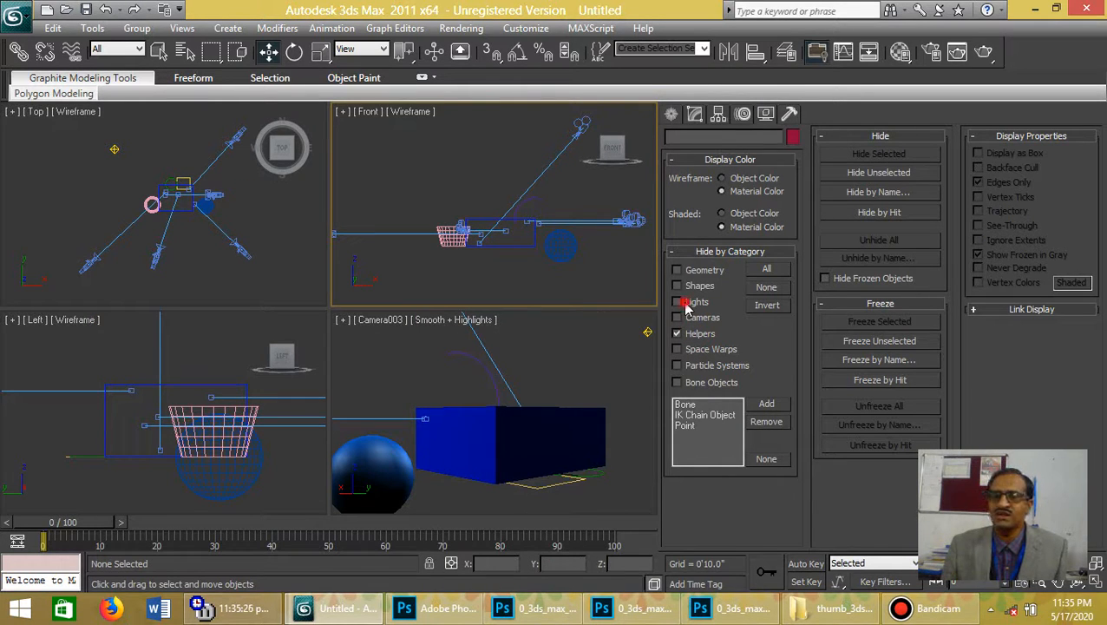
{"action": "left_click", "coordinate": [685, 303]}
{"action": "left_click", "coordinate": [695, 319]}
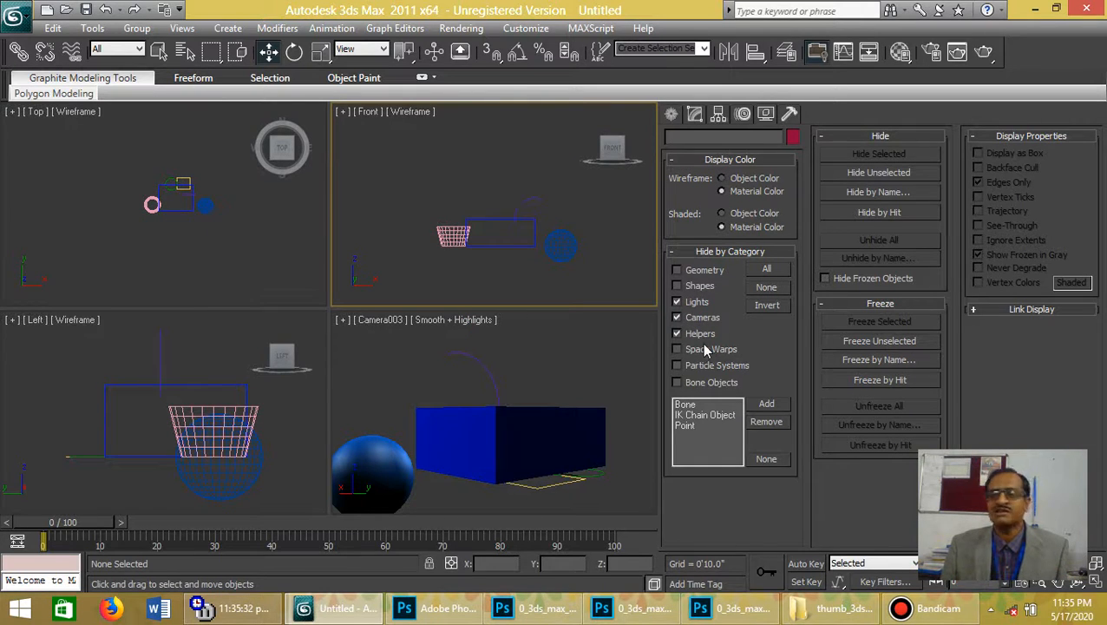
Create a Gravity space warp with an icon size of about 9'9" in the Front viewport and hide it through the Space Warps category
{"action": "left_click", "coordinate": [672, 115]}
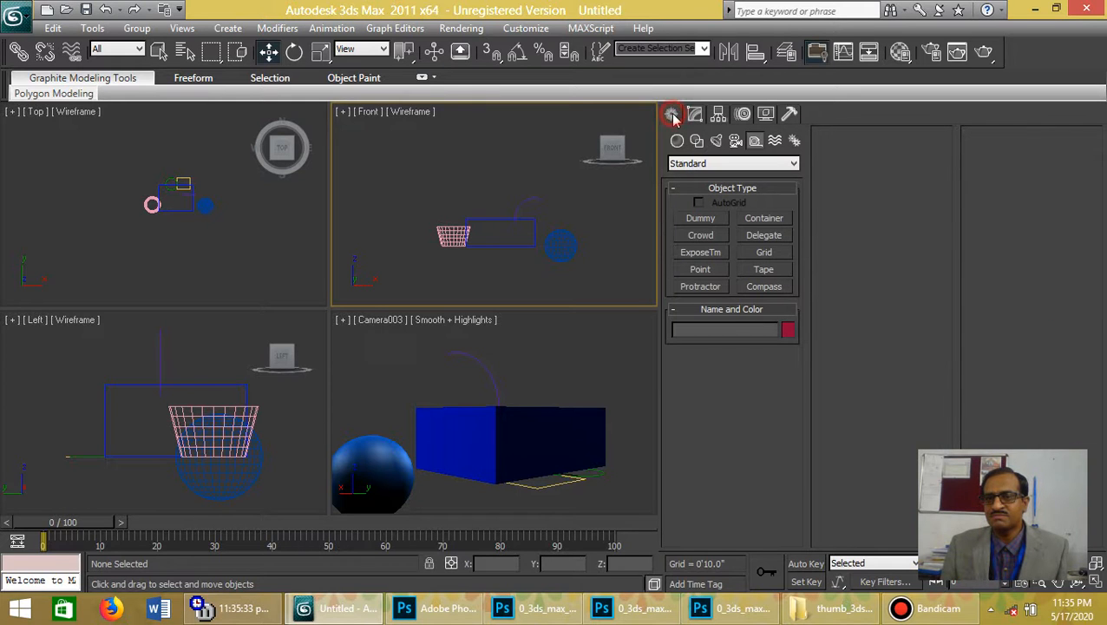
{"action": "left_click", "coordinate": [775, 143]}
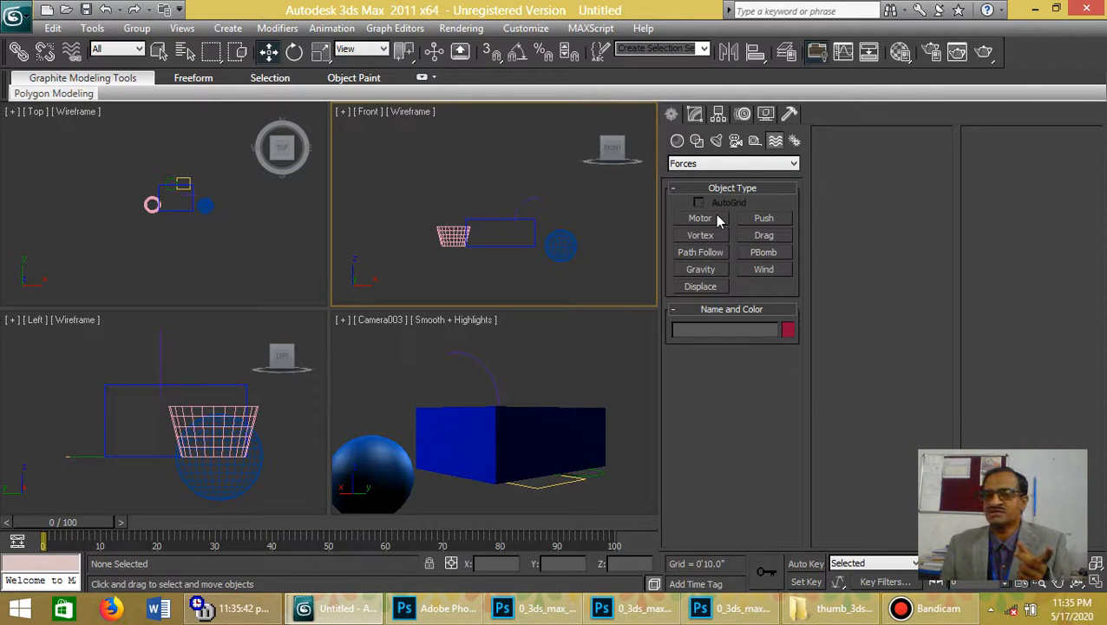
{"action": "left_click", "coordinate": [701, 270]}
{"action": "left_click_drag", "start_coordinate": [417, 183], "coordinate": [488, 239]}
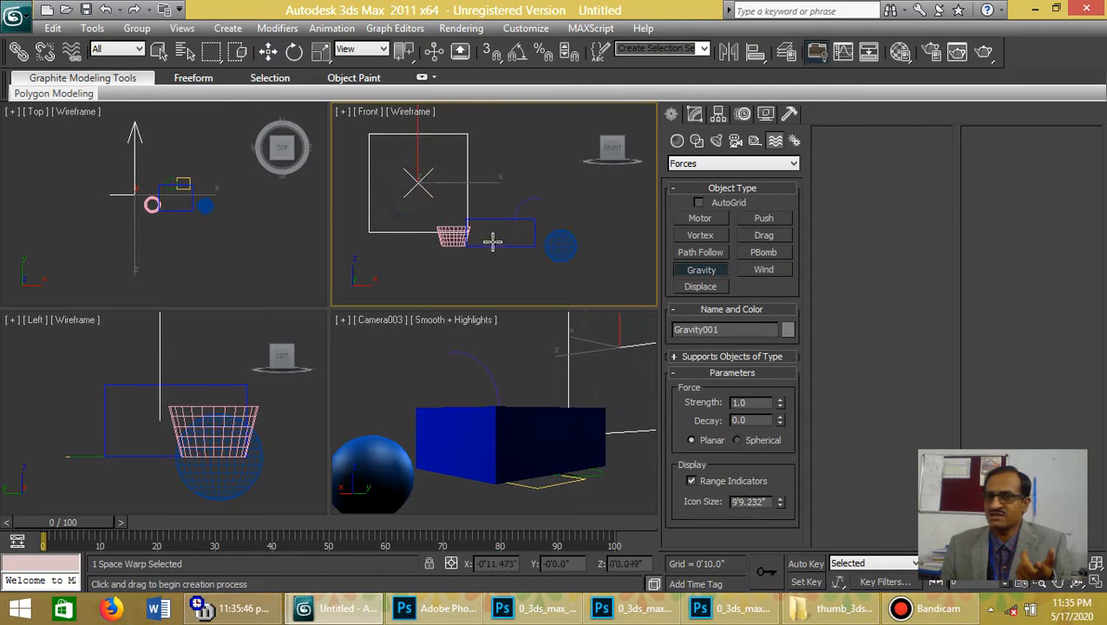
{"action": "right_click", "coordinate": [612, 153]}
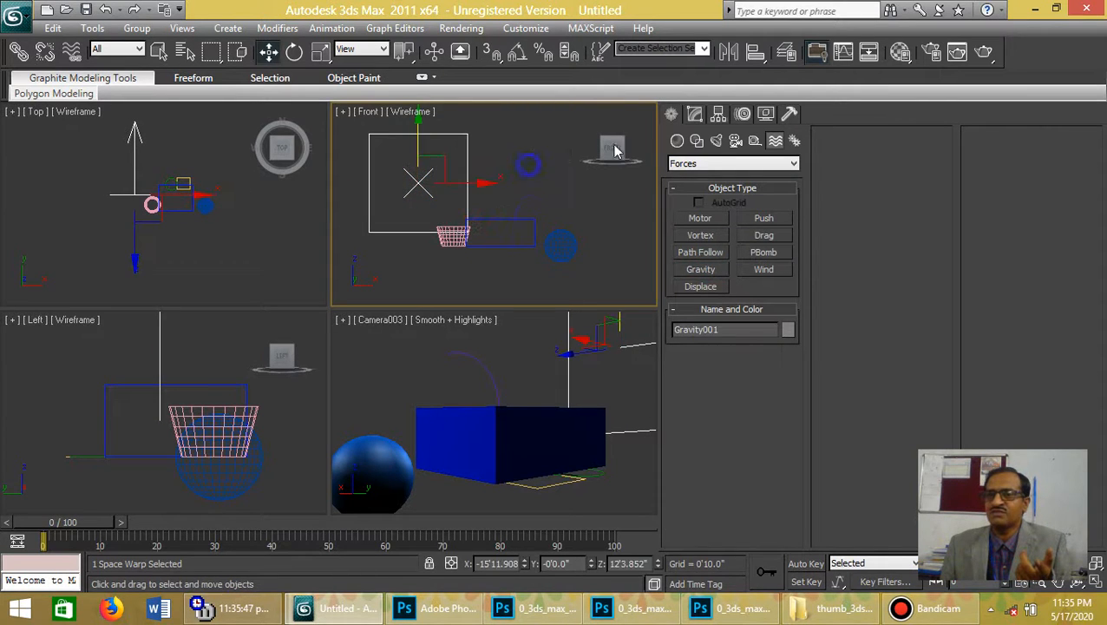
{"action": "left_click", "coordinate": [767, 116]}
{"action": "left_click", "coordinate": [711, 349]}
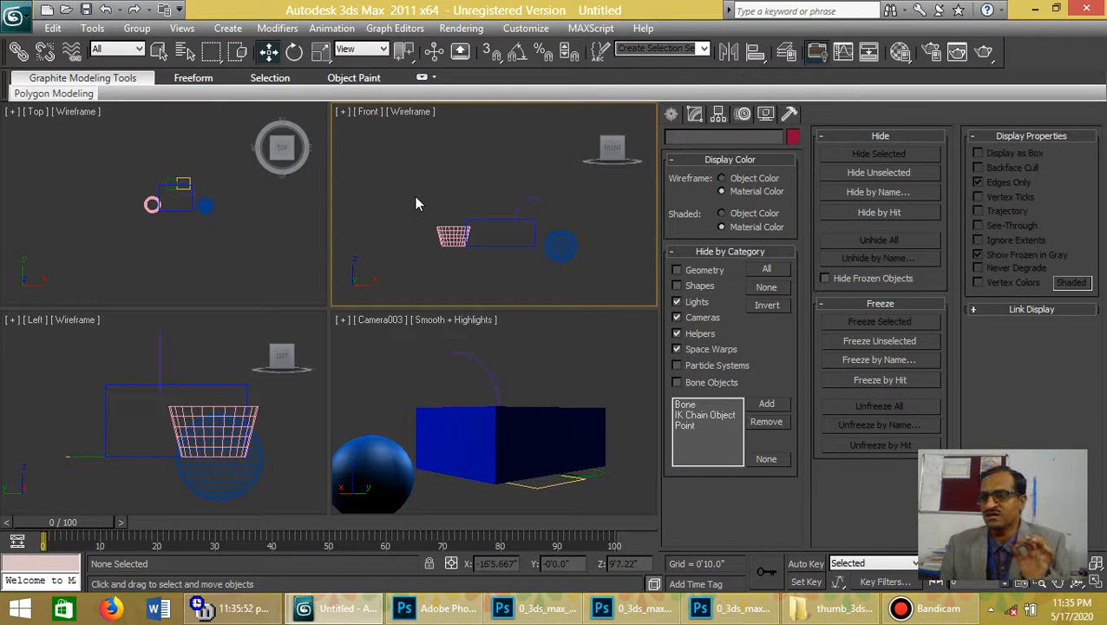
Create a Snow particle emitter about 33'4" wide and 42'5" long in the Top viewport and advance the animation to frame 26
{"action": "left_click", "coordinate": [671, 114]}
{"action": "left_click", "coordinate": [678, 141]}
{"action": "left_click", "coordinate": [694, 163]}
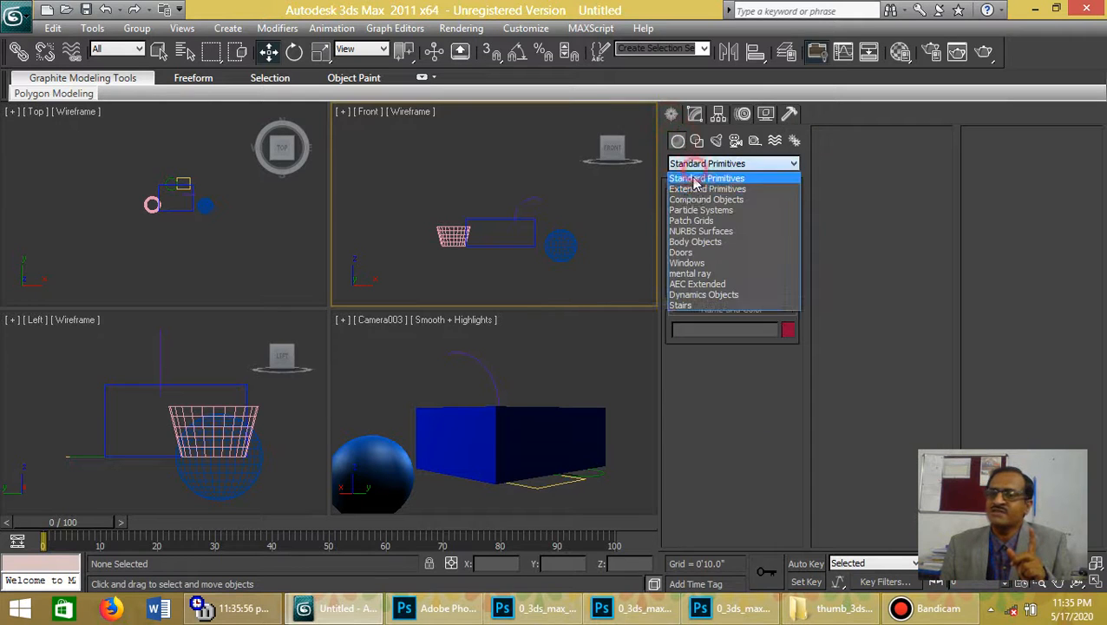
{"action": "left_click", "coordinate": [694, 211]}
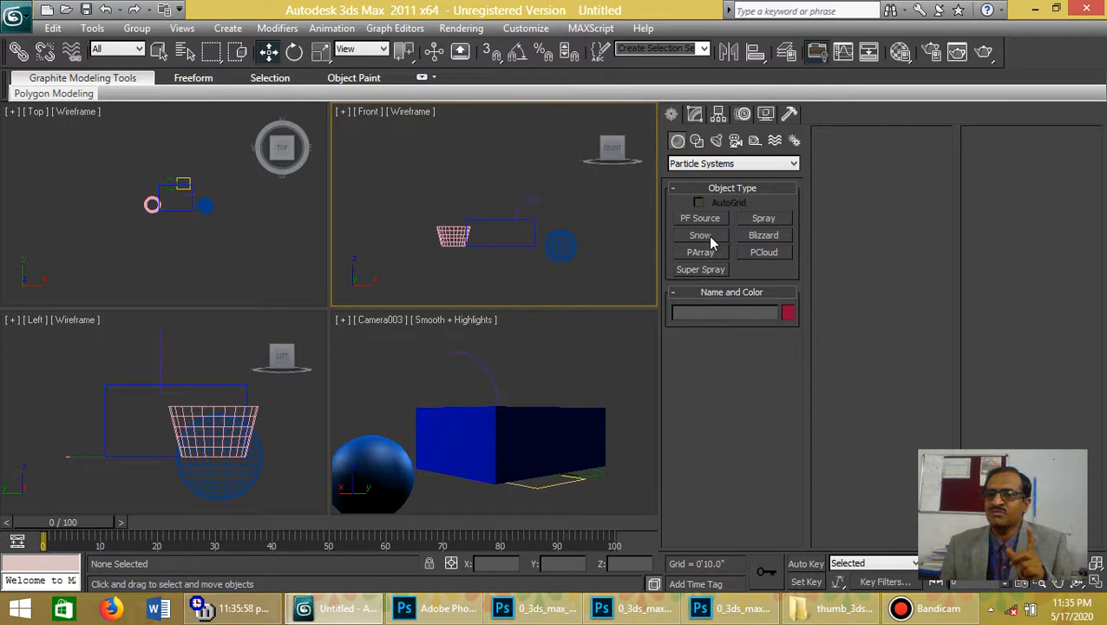
{"action": "left_click", "coordinate": [700, 235]}
{"action": "left_click_drag", "start_coordinate": [168, 152], "coordinate": [252, 257]}
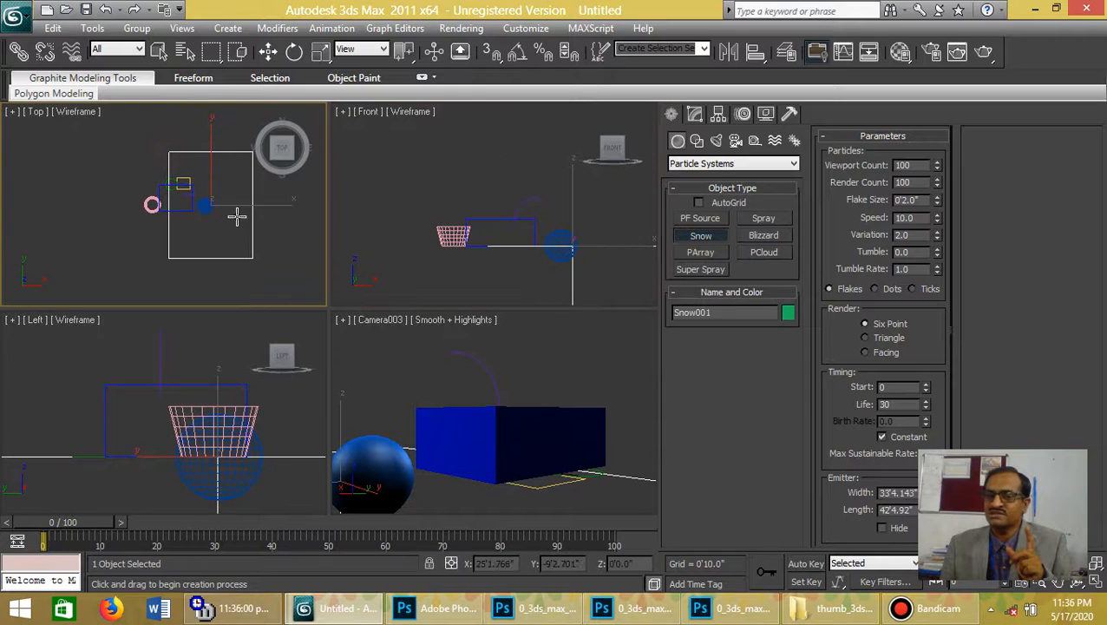
{"action": "left_click_drag", "start_coordinate": [94, 523], "coordinate": [230, 524]}
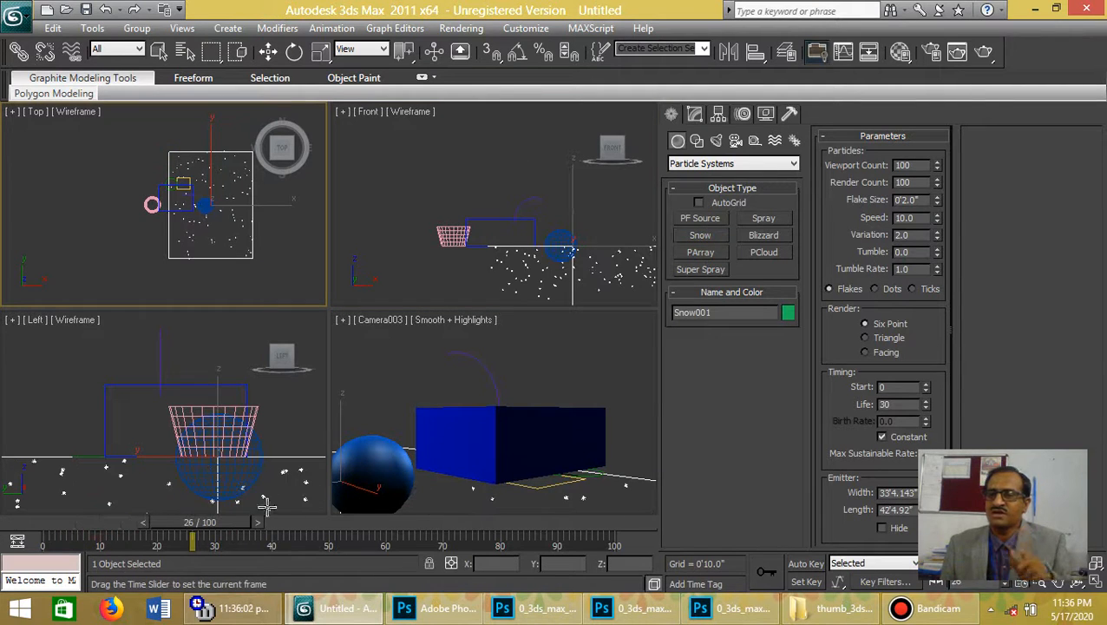
Move the snow emitter above the objects to a height of about 20'4" and hide it through the Particle Systems category
{"action": "left_click", "coordinate": [551, 232]}
{"action": "key", "text": "w"}
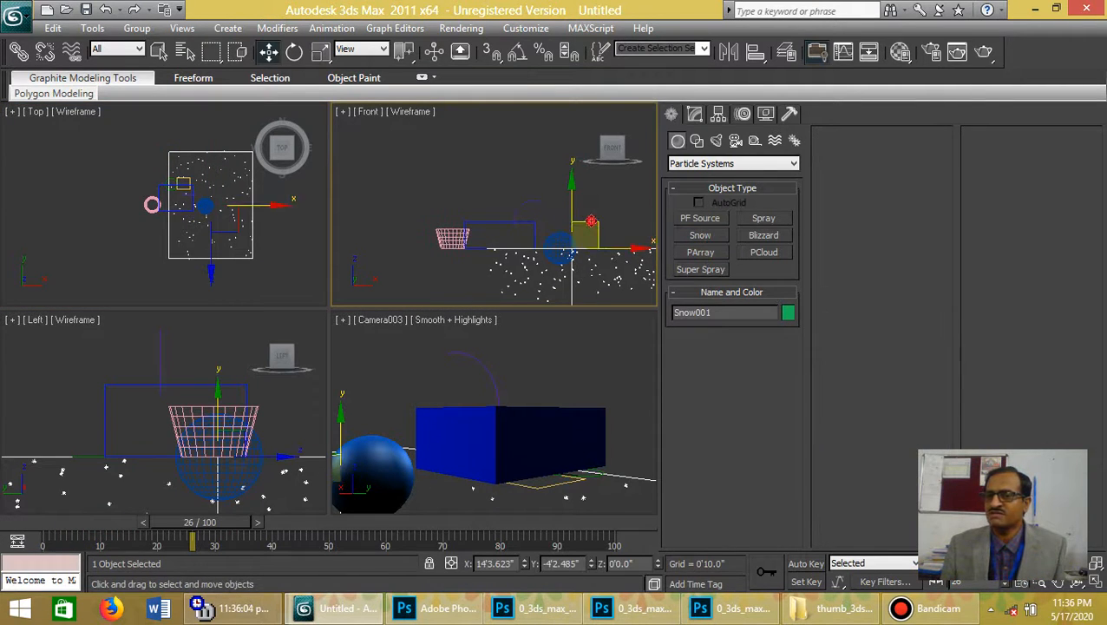
{"action": "left_click_drag", "start_coordinate": [587, 223], "coordinate": [519, 119]}
{"action": "left_click", "coordinate": [765, 113]}
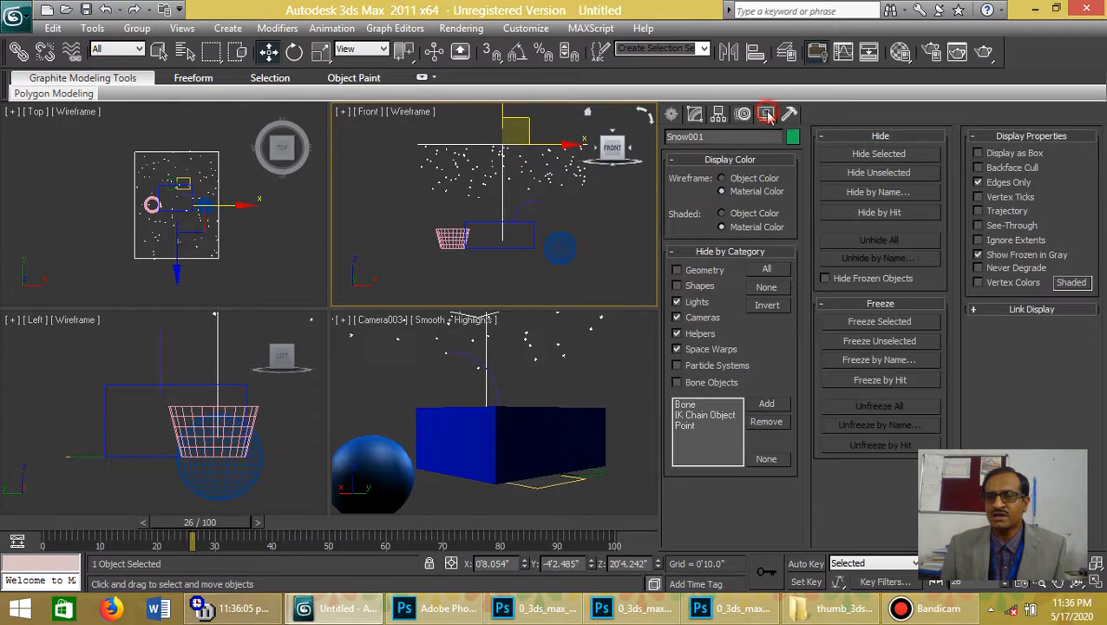
{"action": "left_click", "coordinate": [698, 368]}
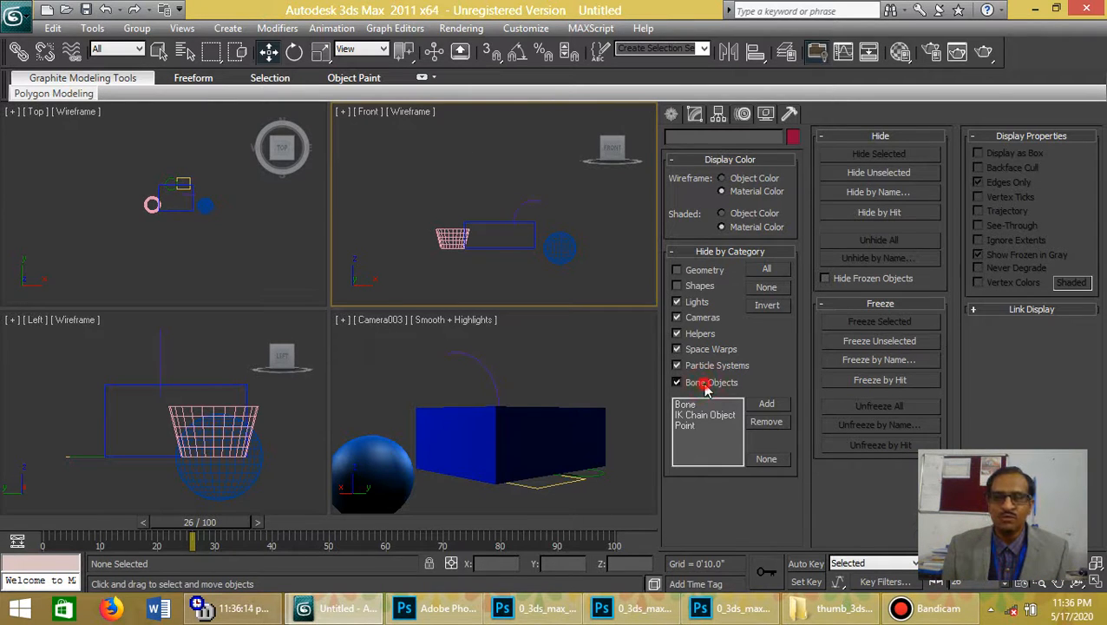
{"action": "left_click", "coordinate": [673, 115]}
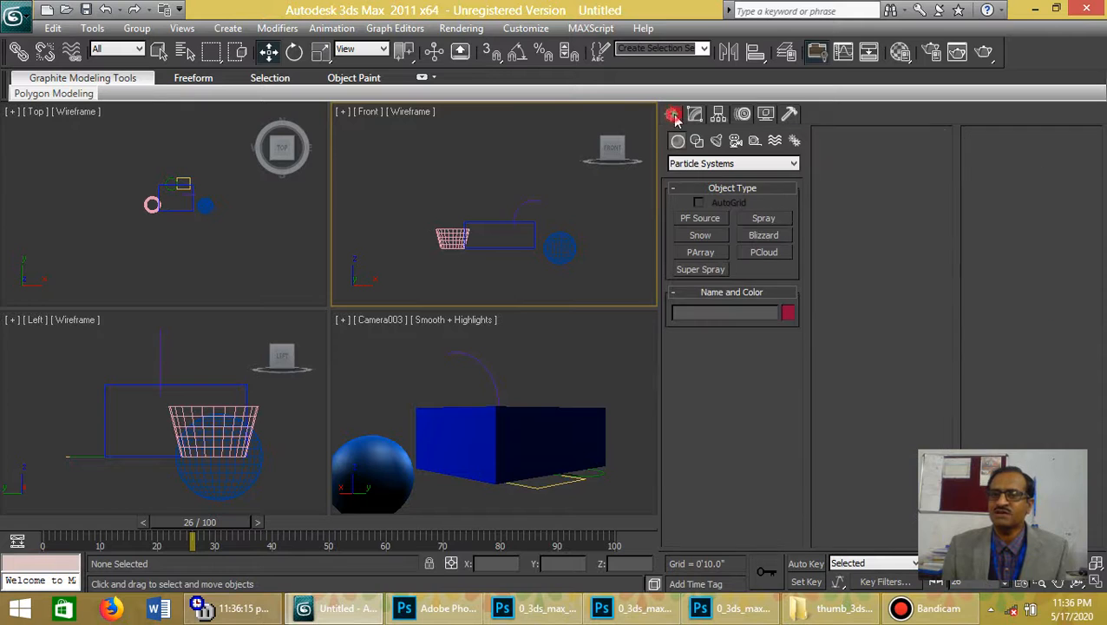
{"action": "left_click", "coordinate": [688, 164]}
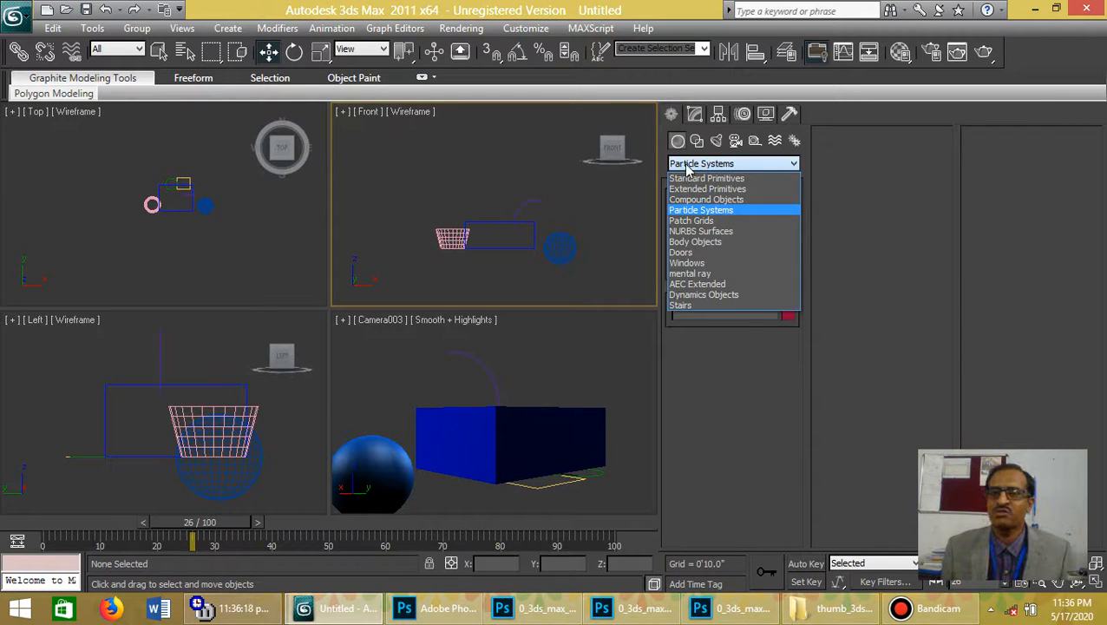
{"action": "left_click", "coordinate": [687, 164]}
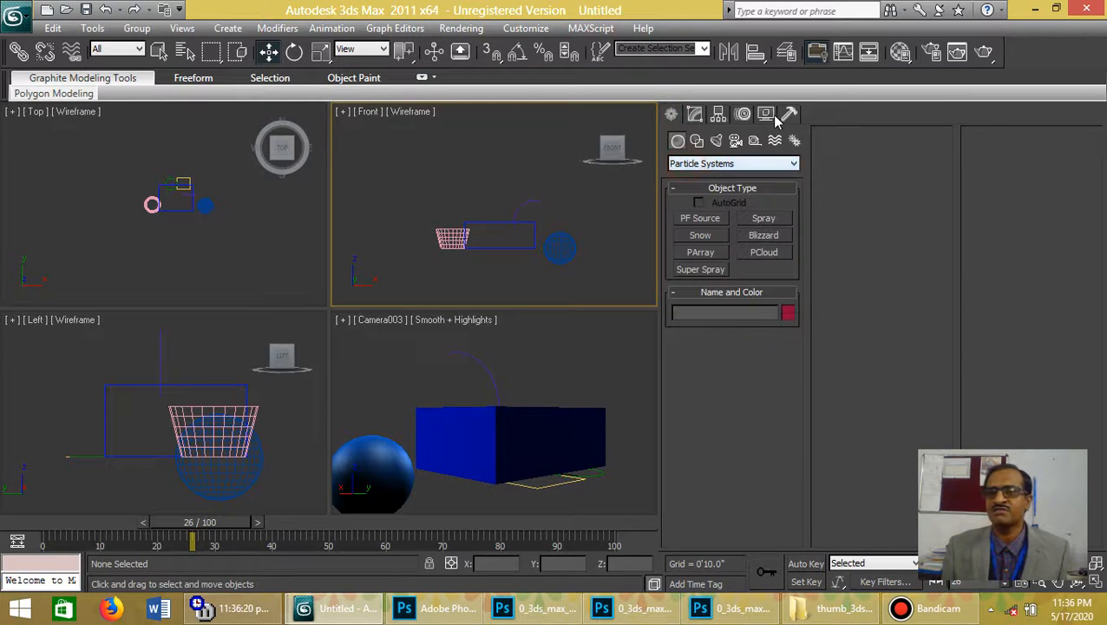
{"action": "left_click", "coordinate": [795, 141]}
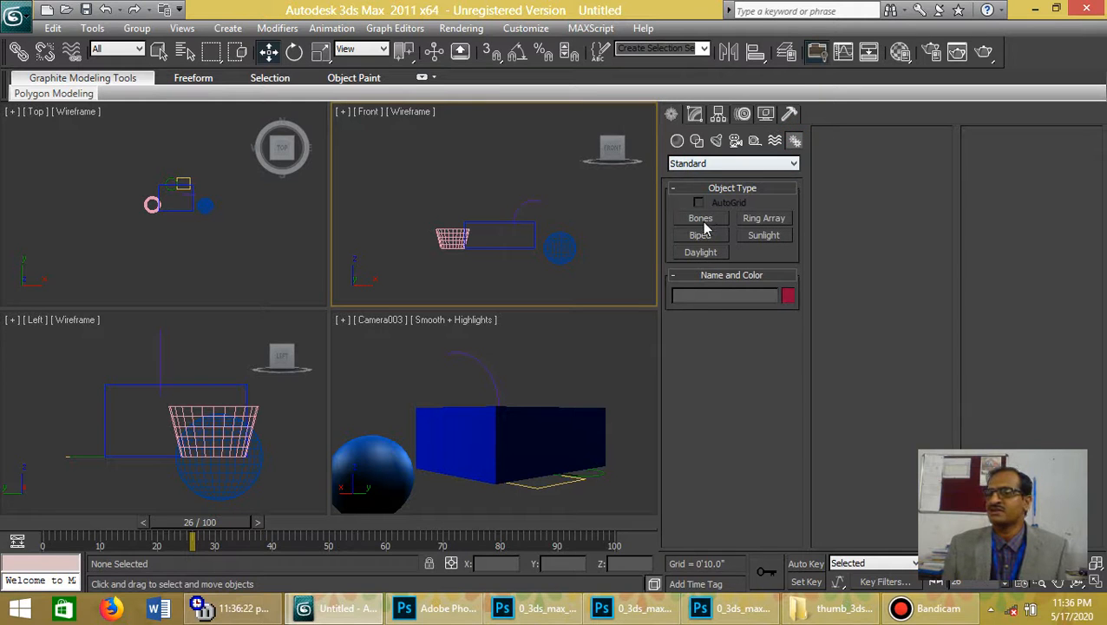
{"action": "left_click", "coordinate": [768, 115]}
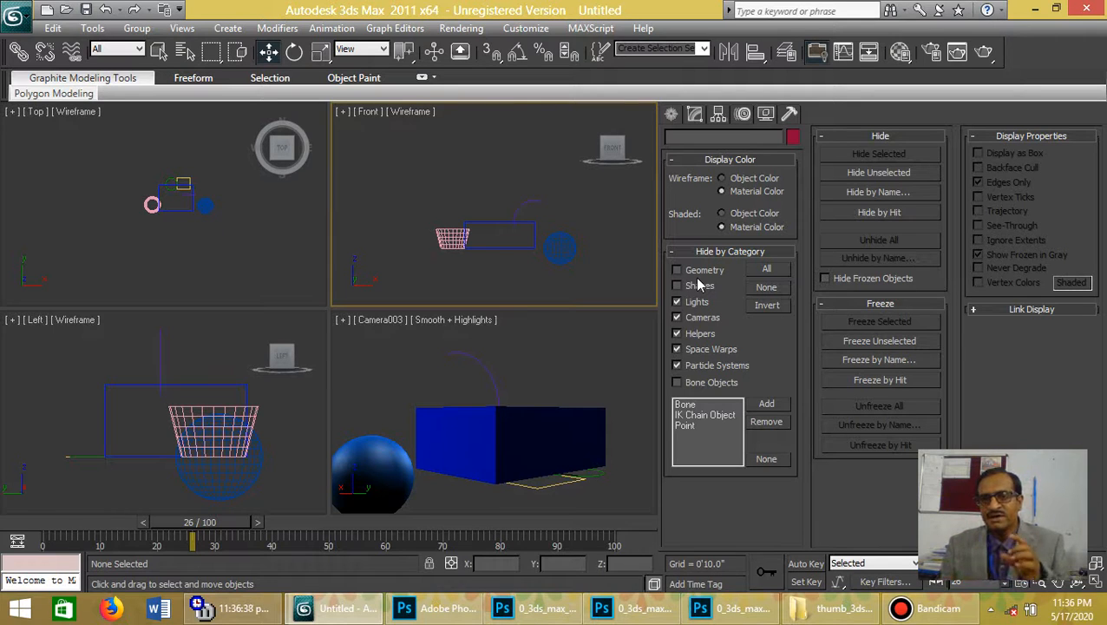
Switch the Camera003 viewport to Perspective and select the box
{"action": "right_click", "coordinate": [521, 404]}
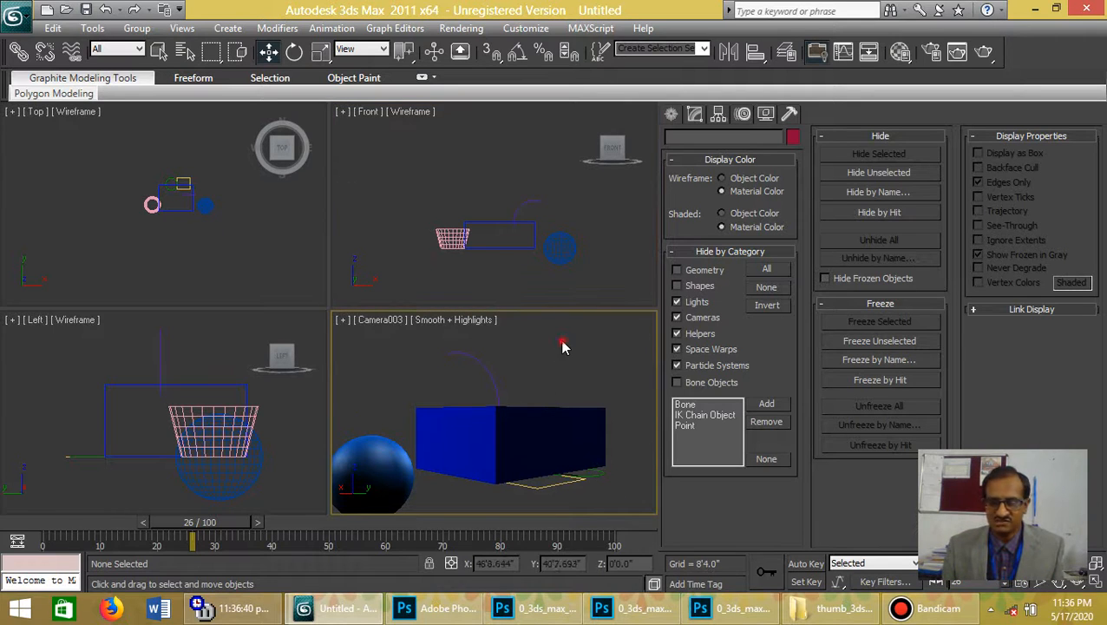
{"action": "key", "text": "p"}
{"action": "middle_click_drag", "start_coordinate": [517, 392], "coordinate": [510, 413], "text": "alt"}
{"action": "scroll", "coordinate": [510, 420], "scroll_direction": "down", "scroll_amount": 3}
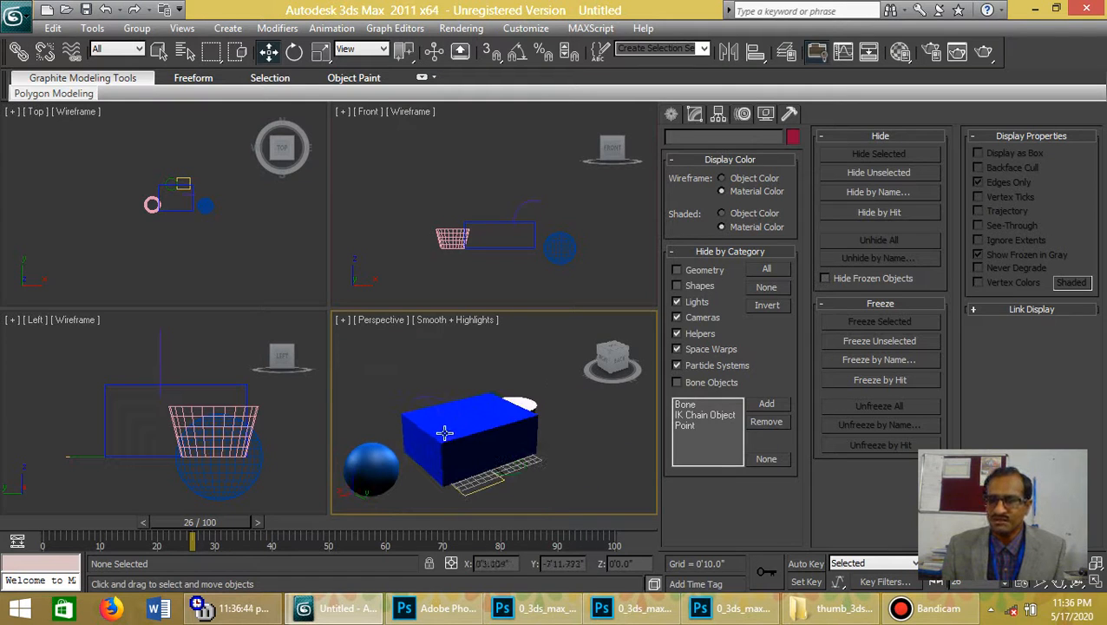
{"action": "left_click", "coordinate": [430, 440]}
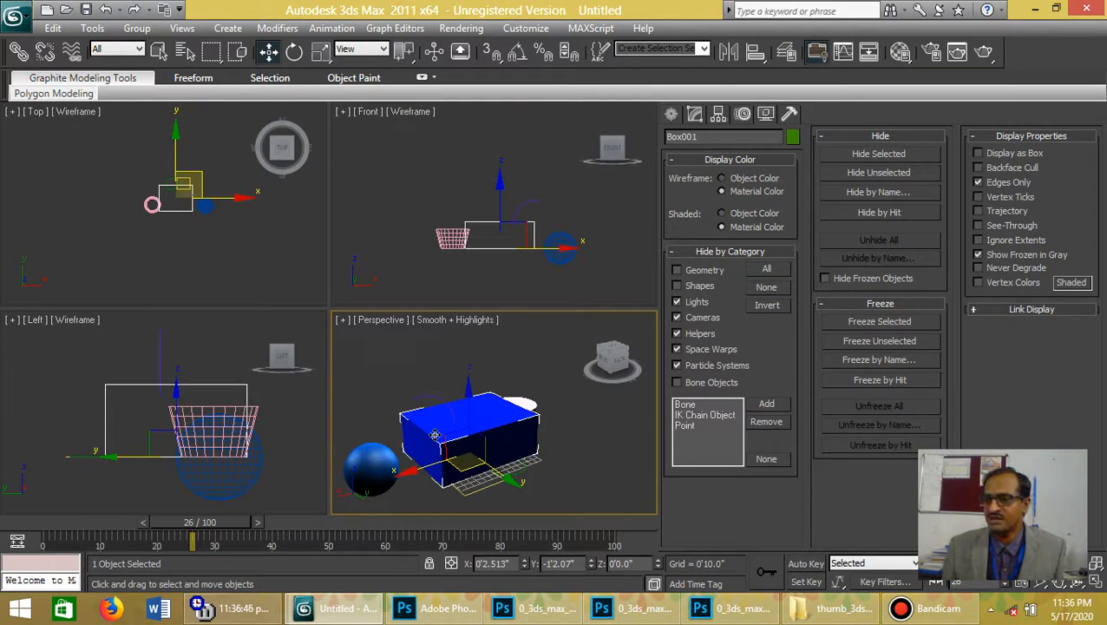
Hide and show the Geometry category, and unhide the Lights, Cameras, Helpers, Space Warps and Particle Systems categories
{"action": "left_click", "coordinate": [682, 273]}
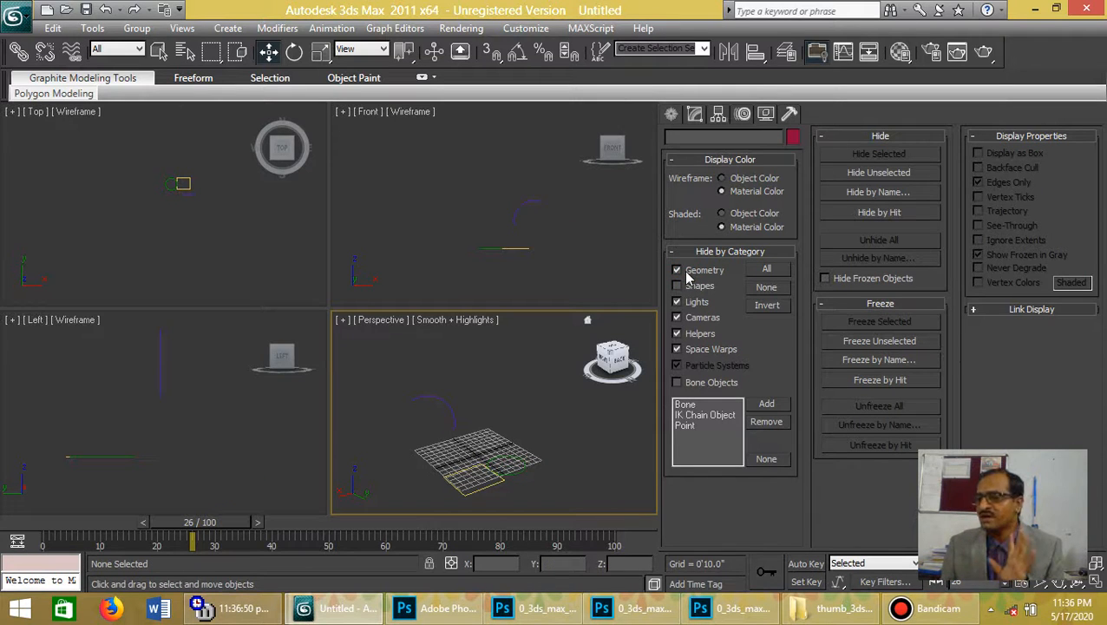
{"action": "left_click", "coordinate": [686, 273]}
{"action": "left_click", "coordinate": [688, 303]}
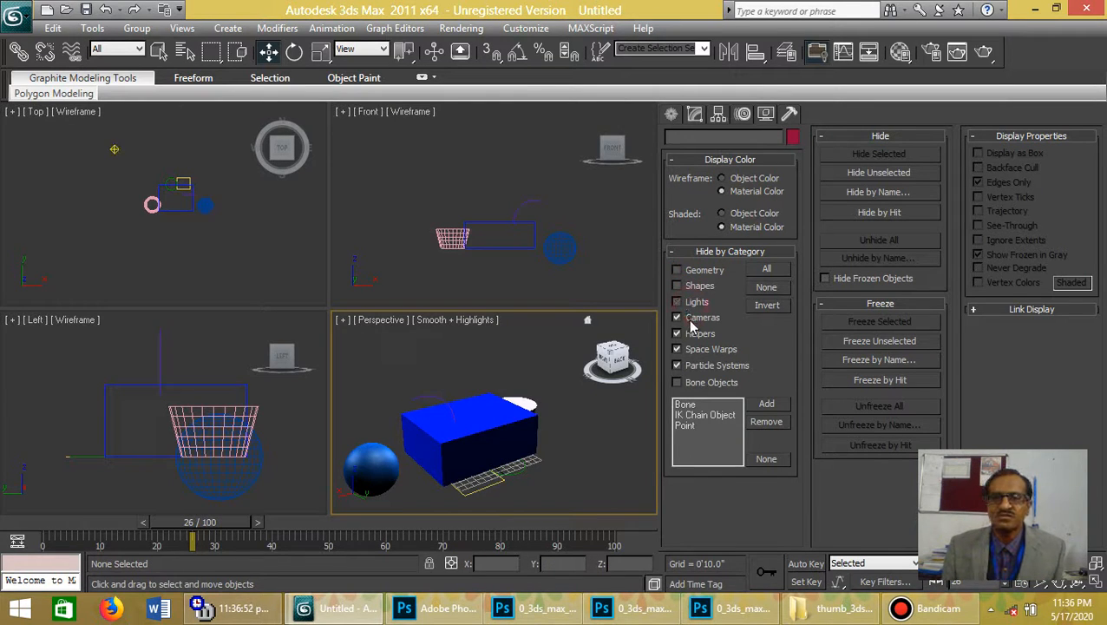
{"action": "left_click", "coordinate": [691, 318]}
{"action": "left_click", "coordinate": [690, 334]}
{"action": "left_click", "coordinate": [688, 350]}
{"action": "left_click", "coordinate": [685, 365]}
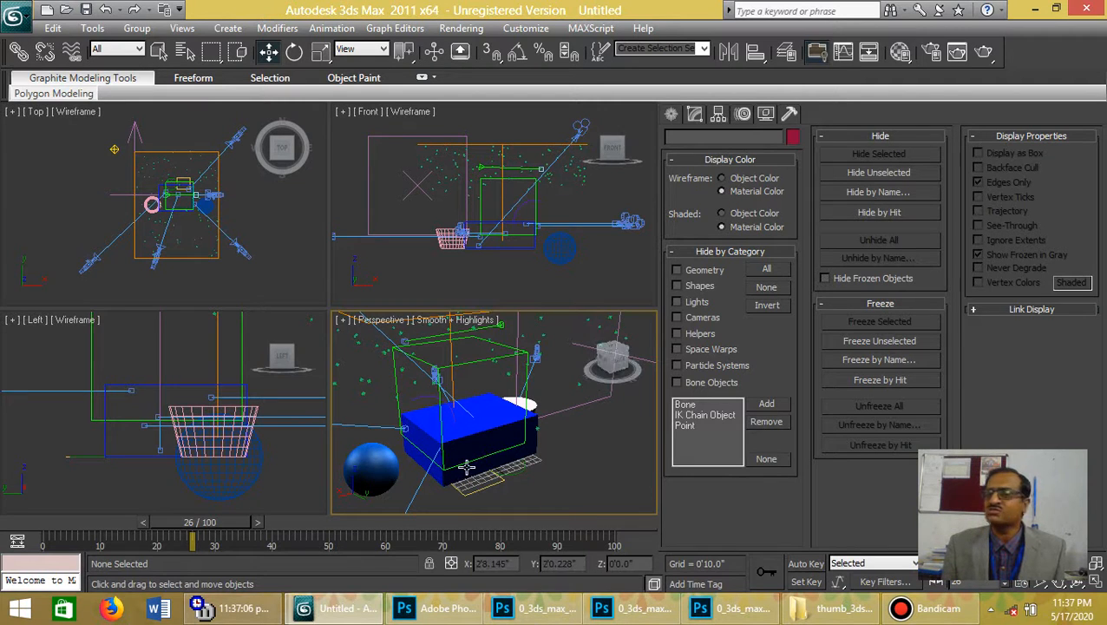
Hide the box as the selected object, and hide everything except the sphere with Hide Unselected
{"action": "left_click", "coordinate": [473, 440]}
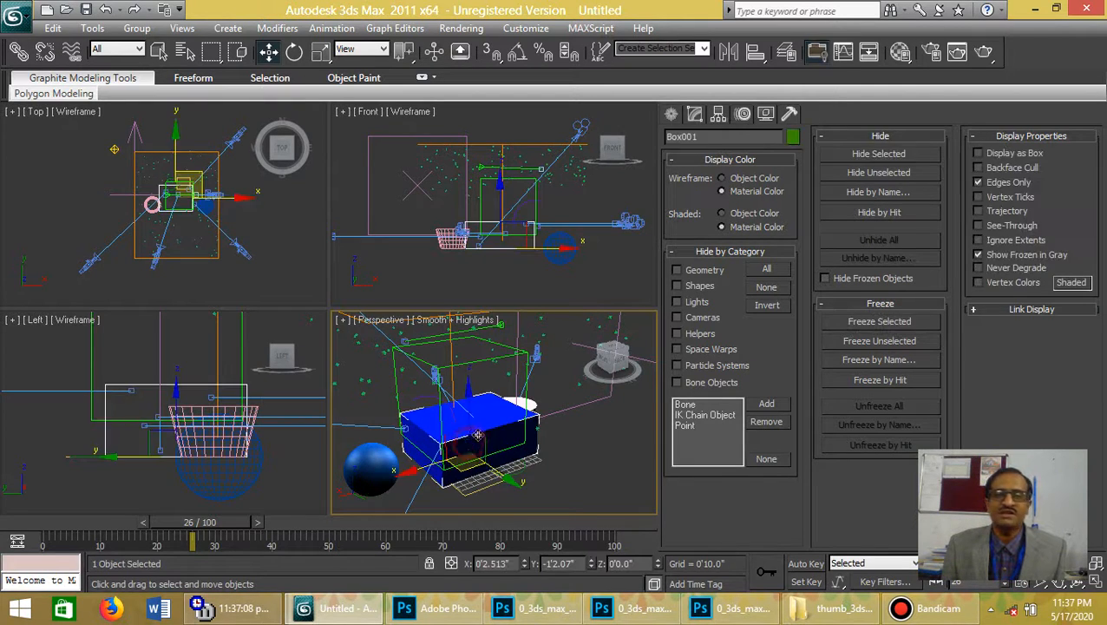
{"action": "left_click", "coordinate": [904, 152]}
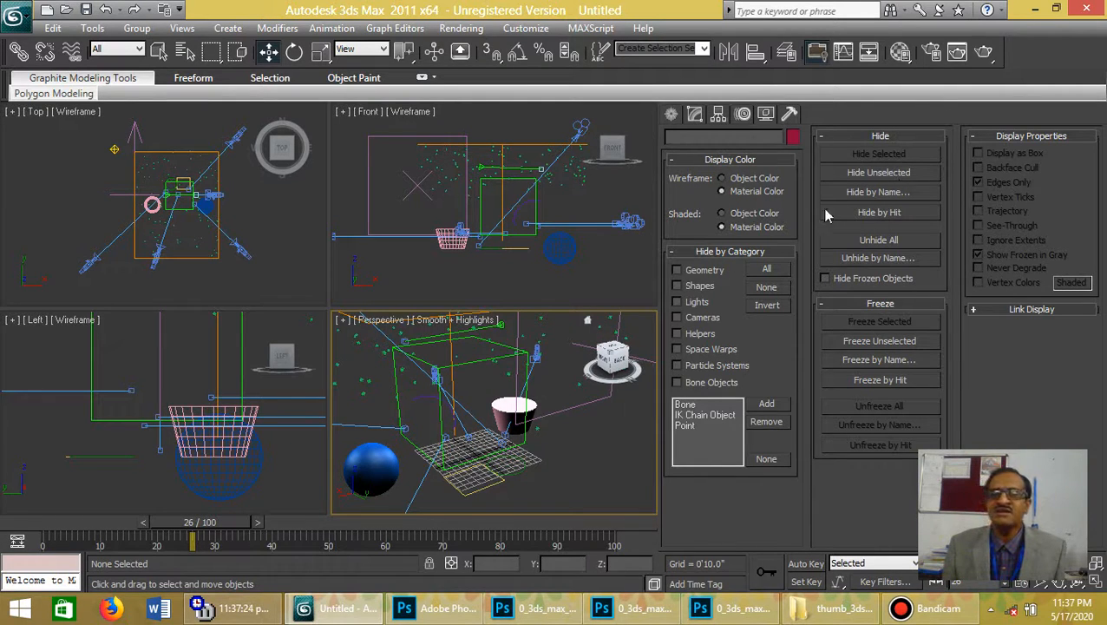
{"action": "left_click", "coordinate": [373, 484]}
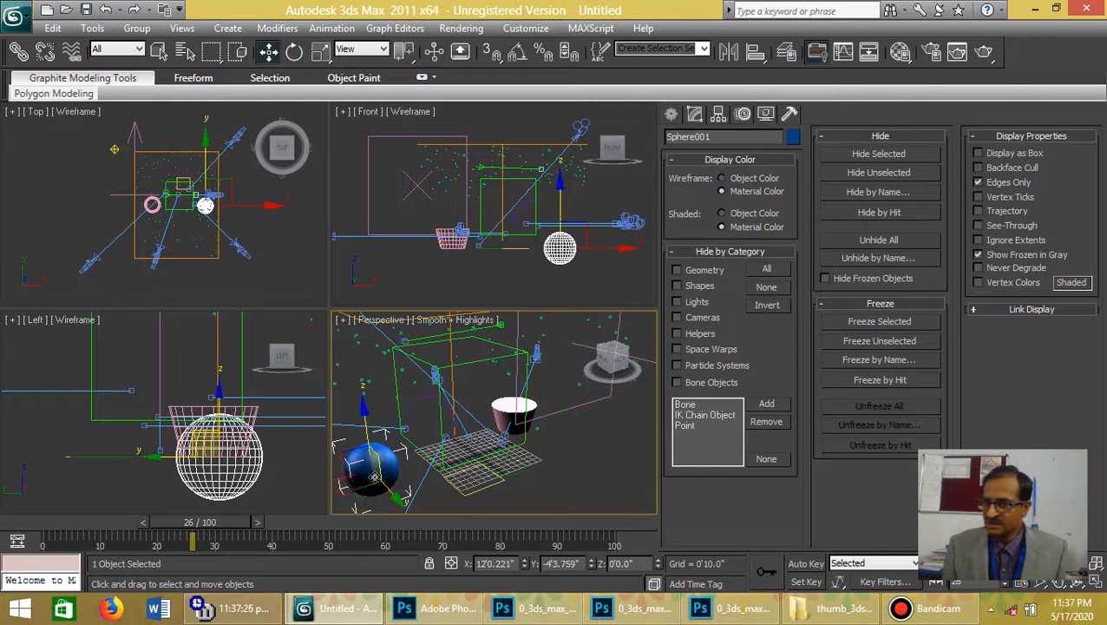
{"action": "left_click", "coordinate": [902, 175]}
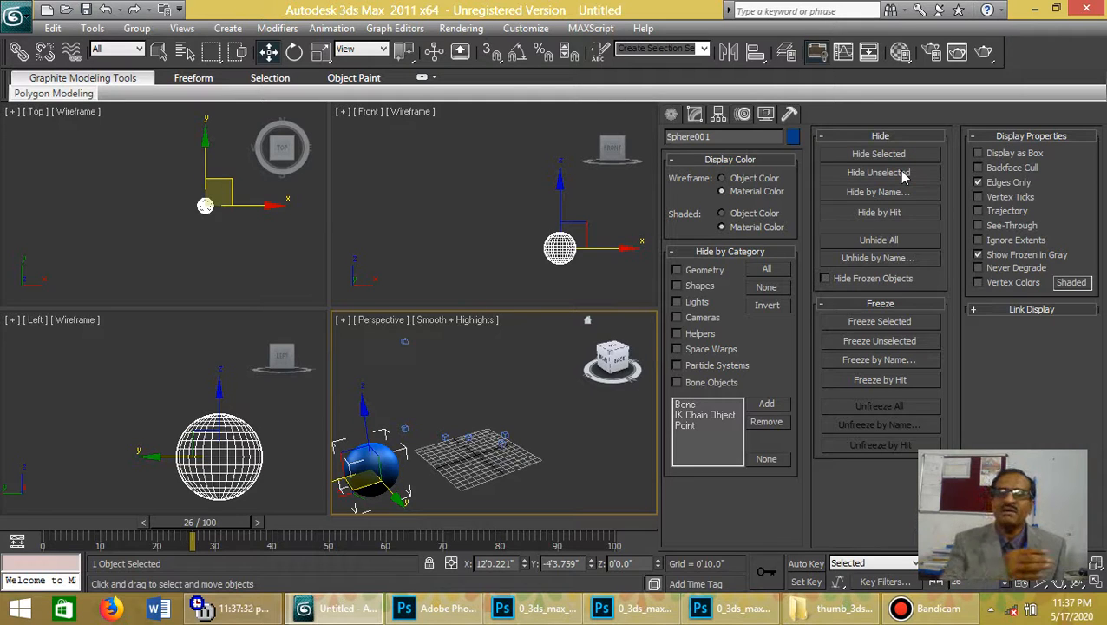
Unhide all objects and undo the unhiding
{"action": "left_click", "coordinate": [879, 239]}
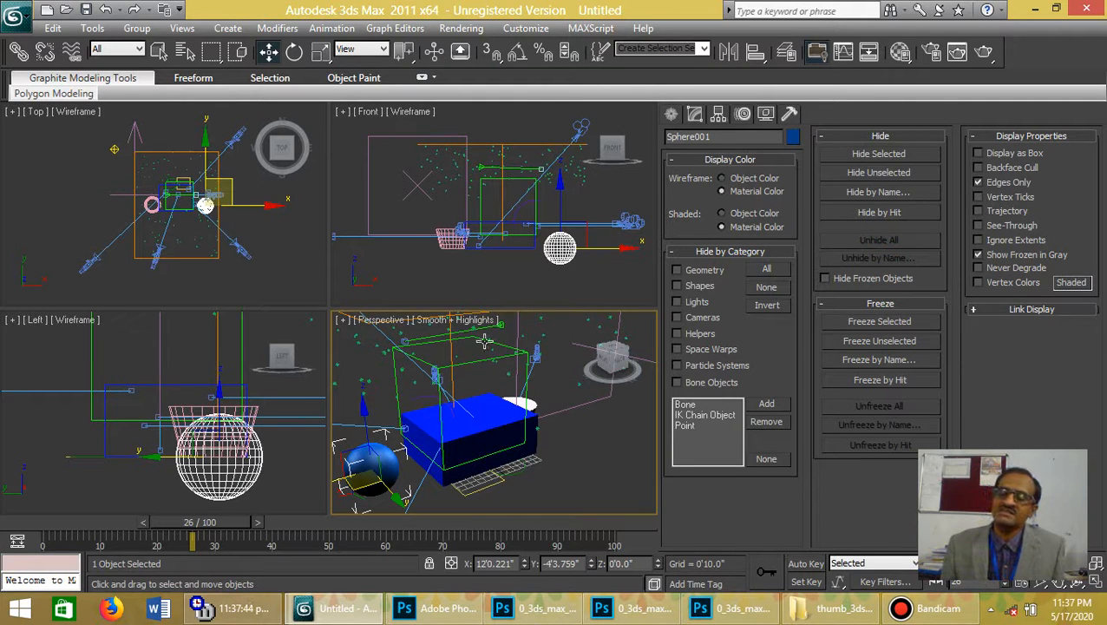
{"action": "key", "text": "ctrl+z"}
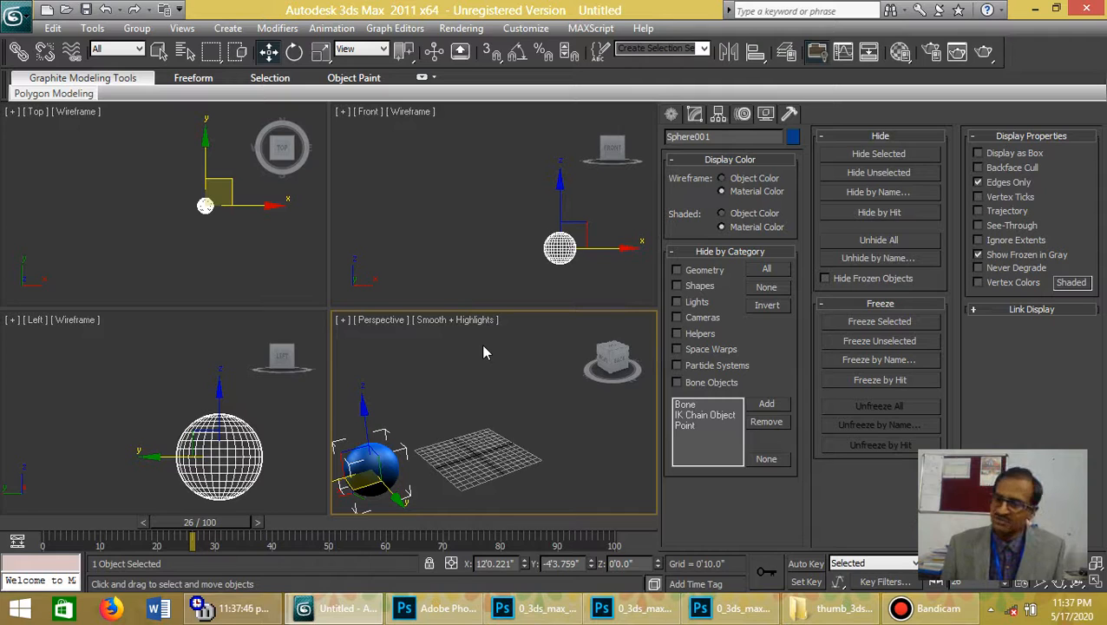
Unhide only Box001 and Camera001 by name and clear the selection
{"action": "left_click", "coordinate": [866, 260]}
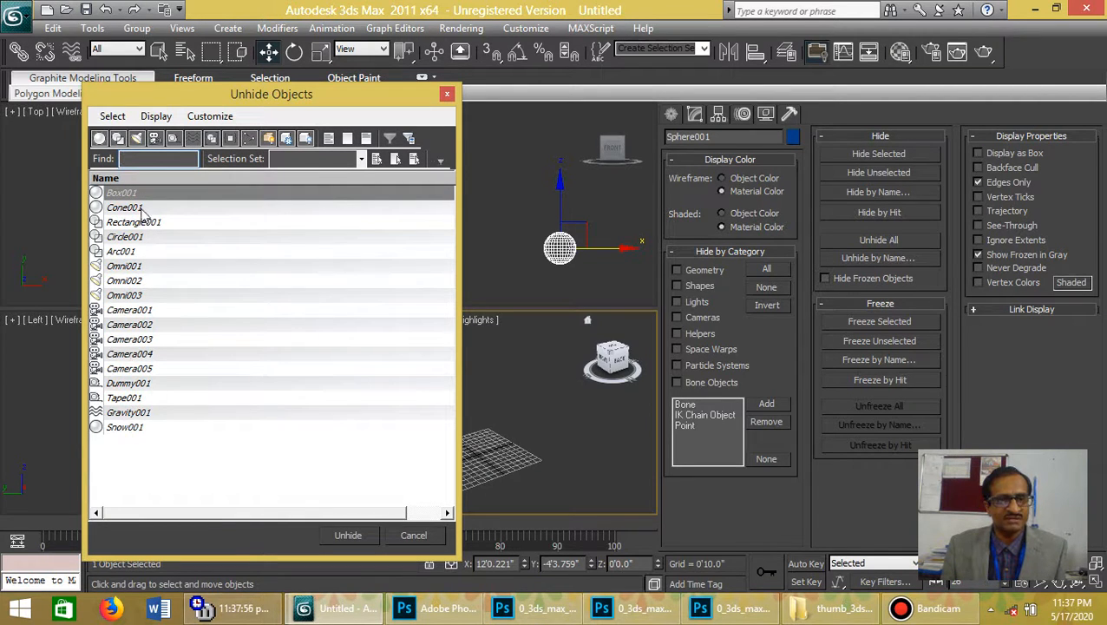
{"action": "left_click", "coordinate": [144, 193]}
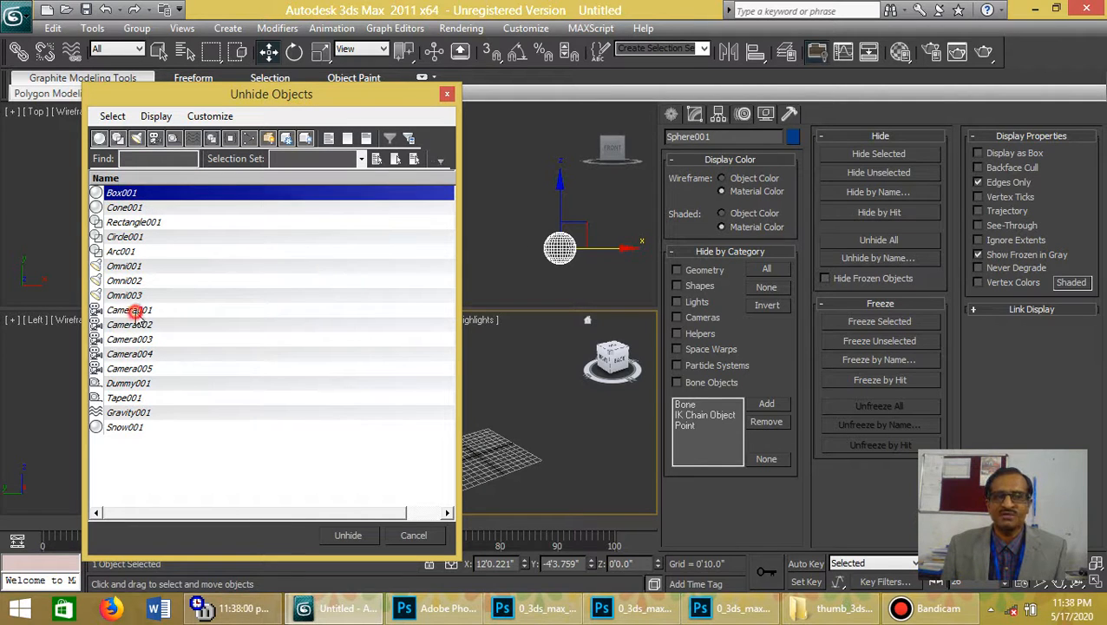
{"action": "left_click", "coordinate": [130, 310], "text": "ctrl"}
{"action": "left_click", "coordinate": [365, 535]}
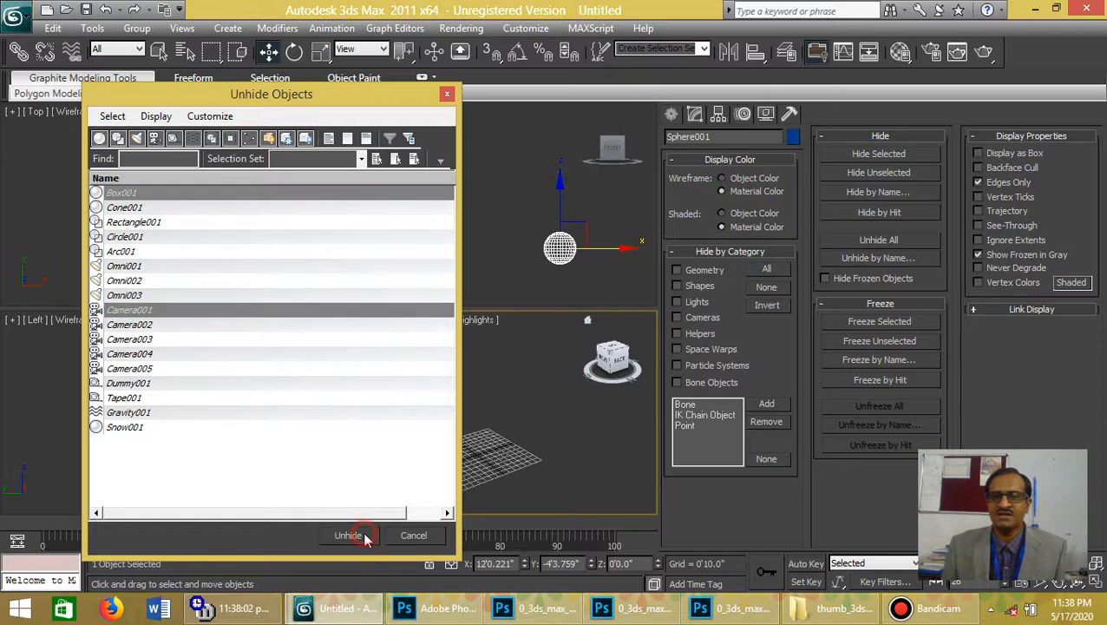
{"action": "left_click", "coordinate": [553, 466]}
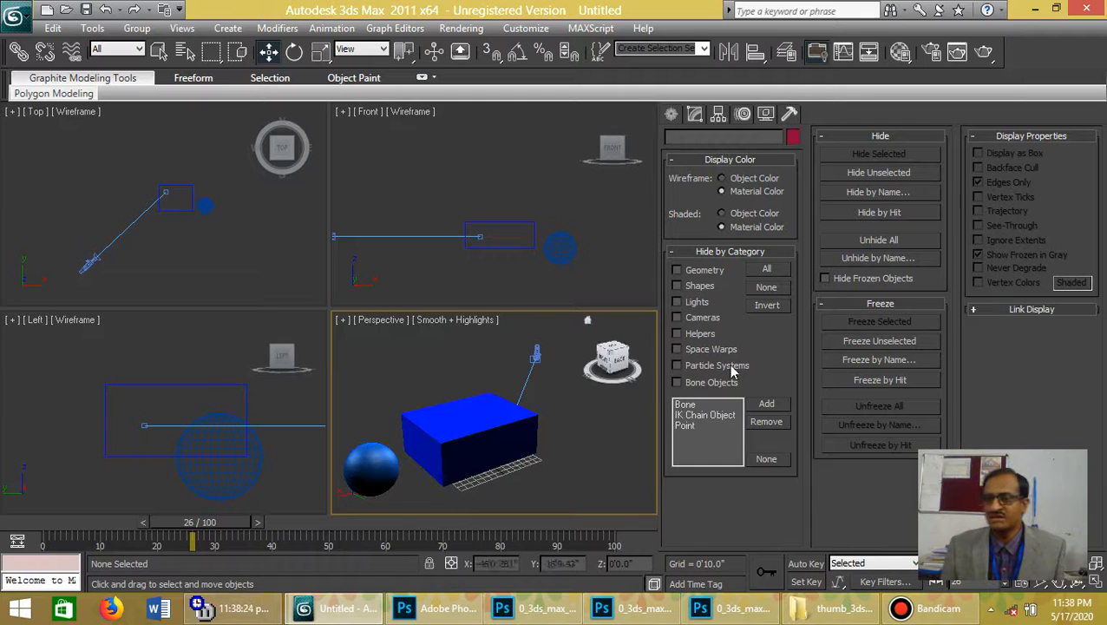
Freeze the box and try to select it in the Perspective viewport
{"action": "left_click", "coordinate": [418, 417]}
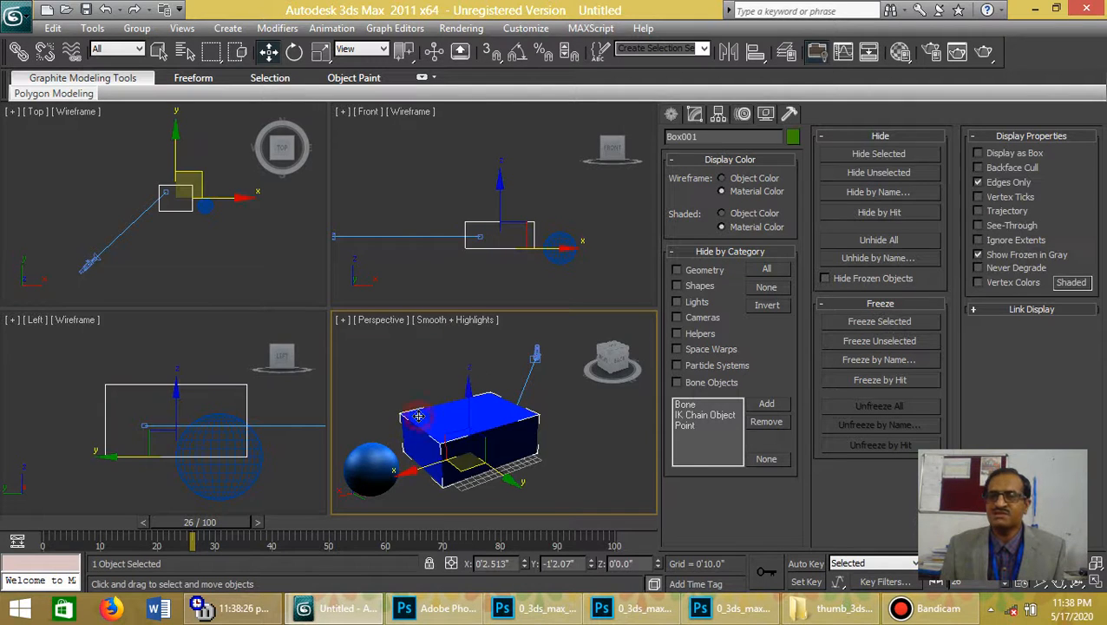
{"action": "left_click", "coordinate": [899, 328]}
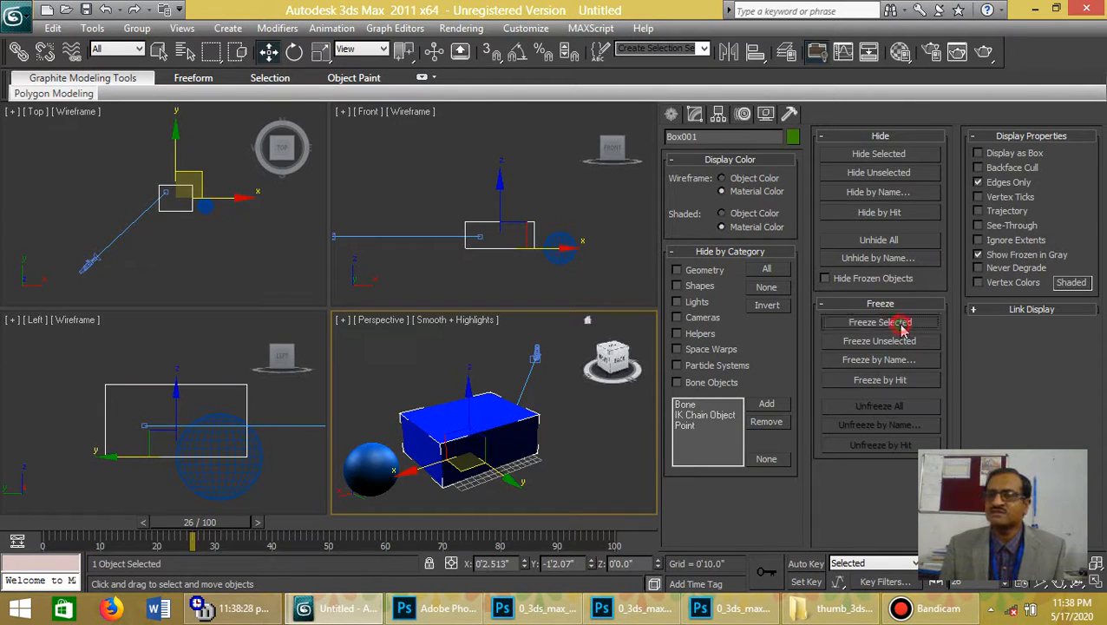
{"action": "left_click", "coordinate": [433, 441]}
{"action": "left_click", "coordinate": [467, 432]}
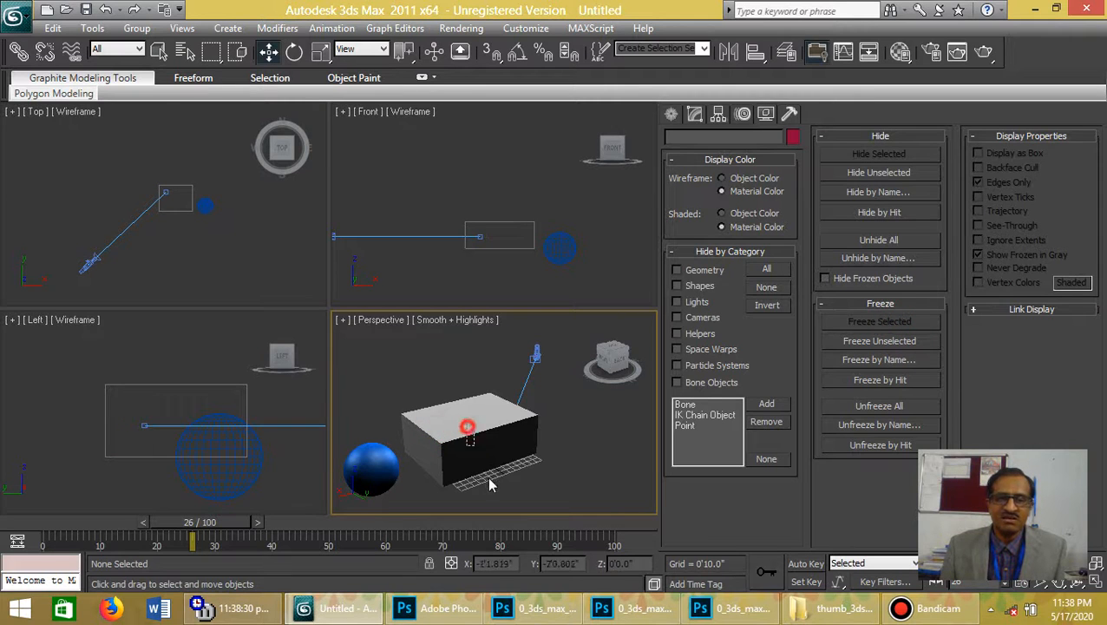
{"action": "left_click_drag", "start_coordinate": [501, 464], "coordinate": [464, 405]}
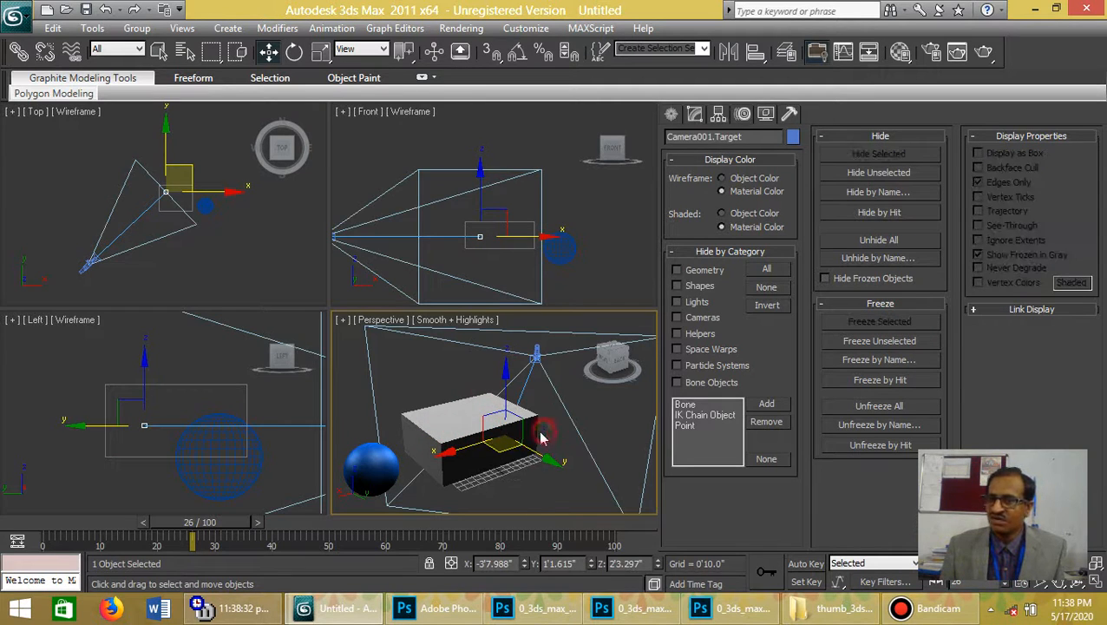
{"action": "left_click", "coordinate": [454, 423]}
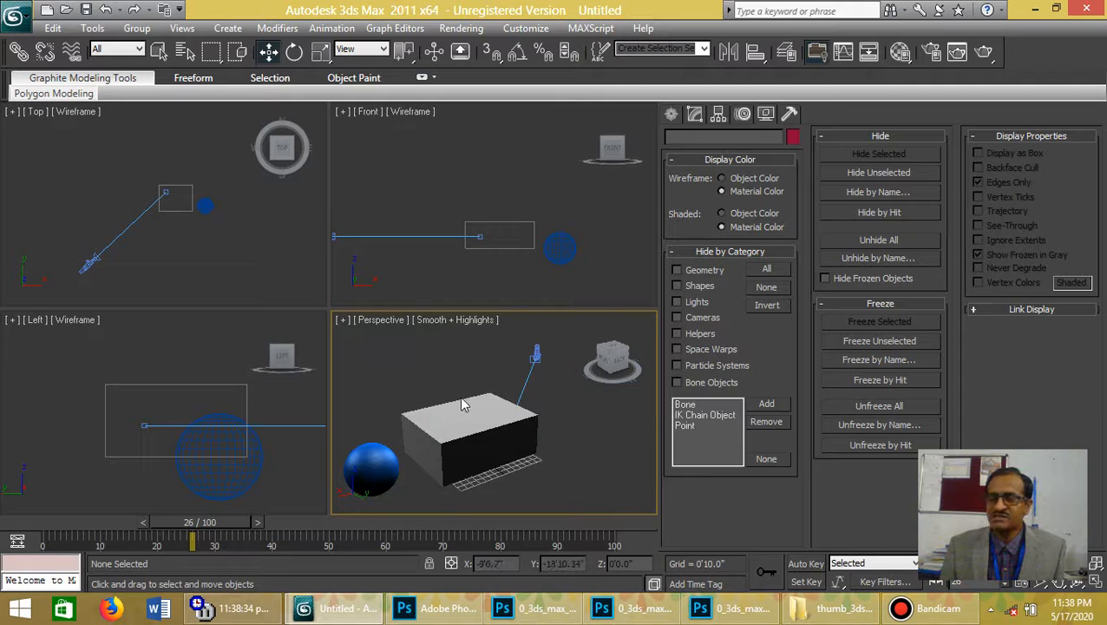
{"action": "left_click", "coordinate": [444, 425]}
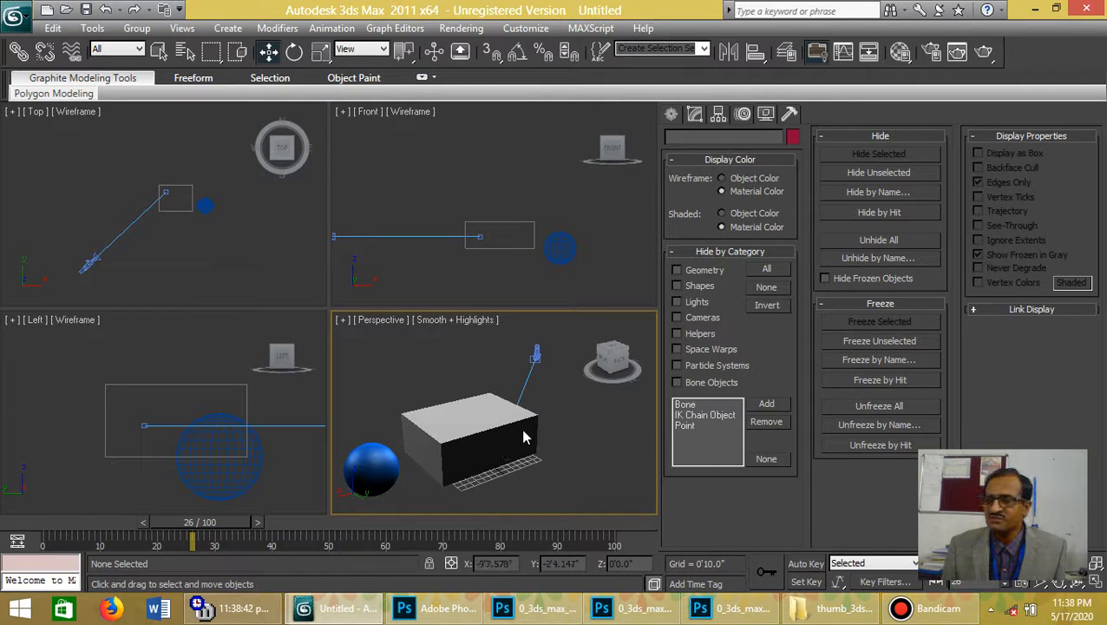
Unfreeze all objects, and repeat freezing and unfreezing on the box
{"action": "left_click", "coordinate": [878, 406]}
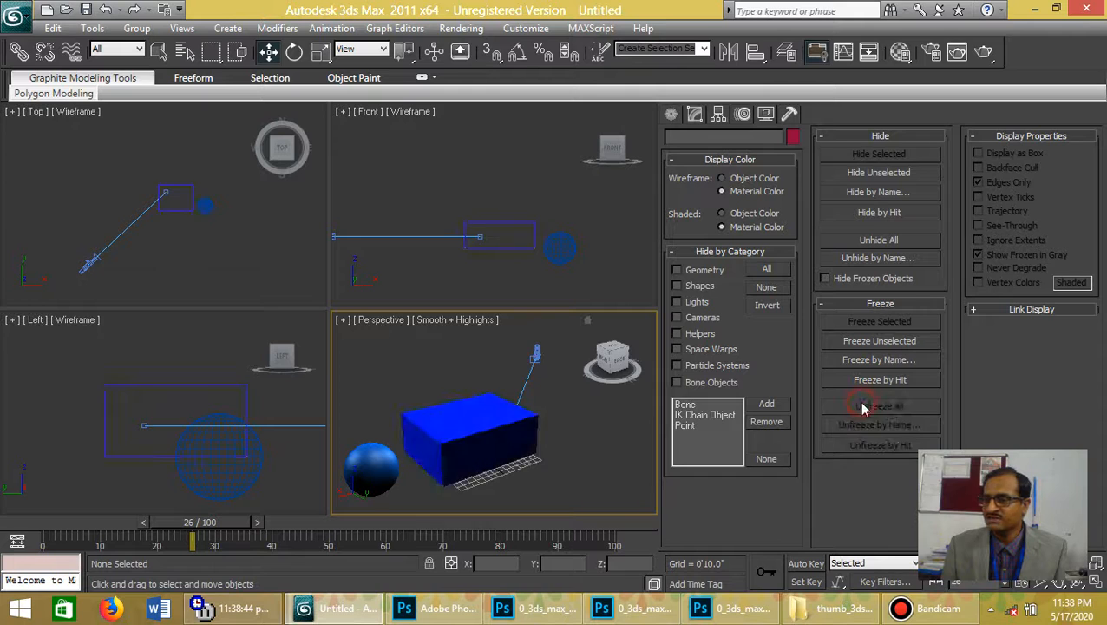
{"action": "left_click", "coordinate": [483, 411]}
{"action": "left_click", "coordinate": [890, 322]}
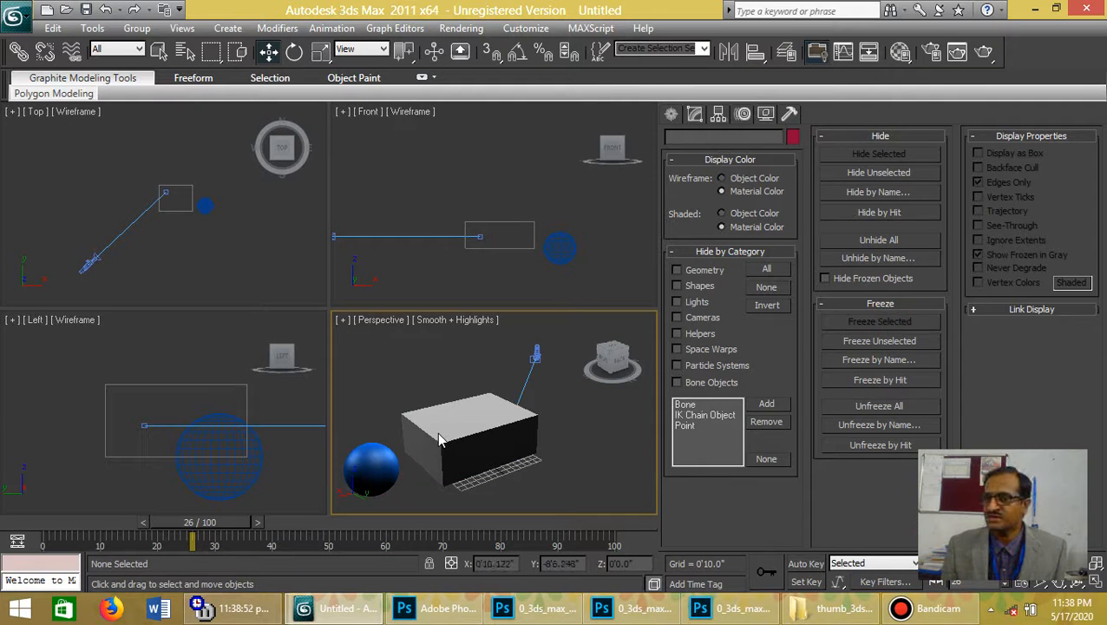
{"action": "left_click", "coordinate": [879, 405]}
Turn off Show Frozen in Gray for the box, freeze it and try to select it
{"action": "left_click", "coordinate": [482, 422]}
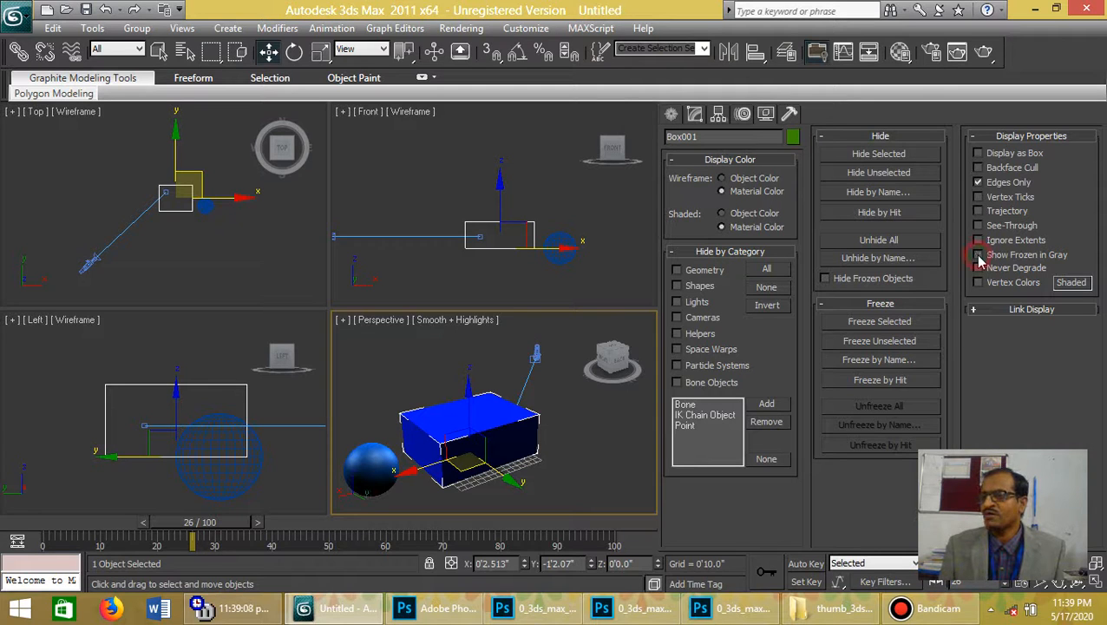
{"action": "left_click", "coordinate": [876, 320]}
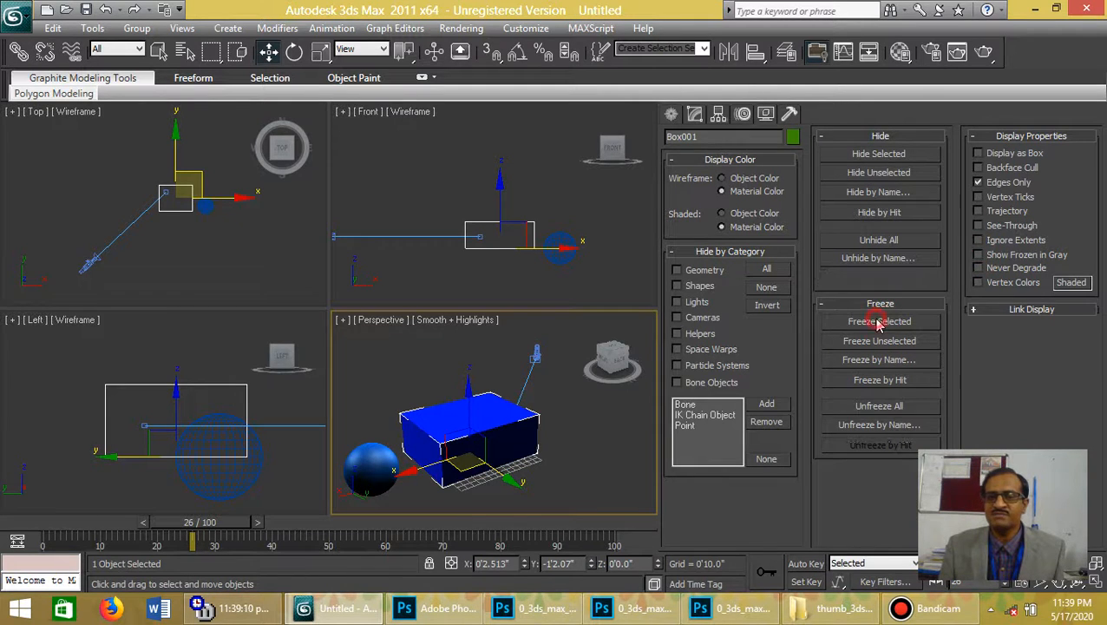
{"action": "left_click", "coordinate": [516, 449]}
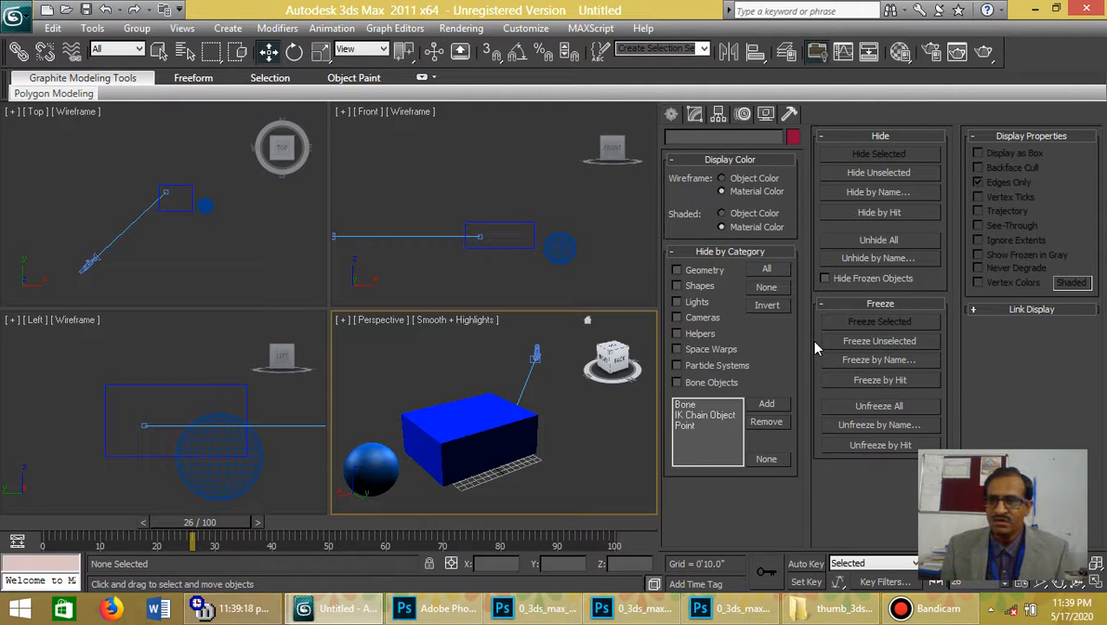
Freeze all unselected objects and try to select the frozen sphere in the Perspective viewport
{"action": "left_click", "coordinate": [873, 343]}
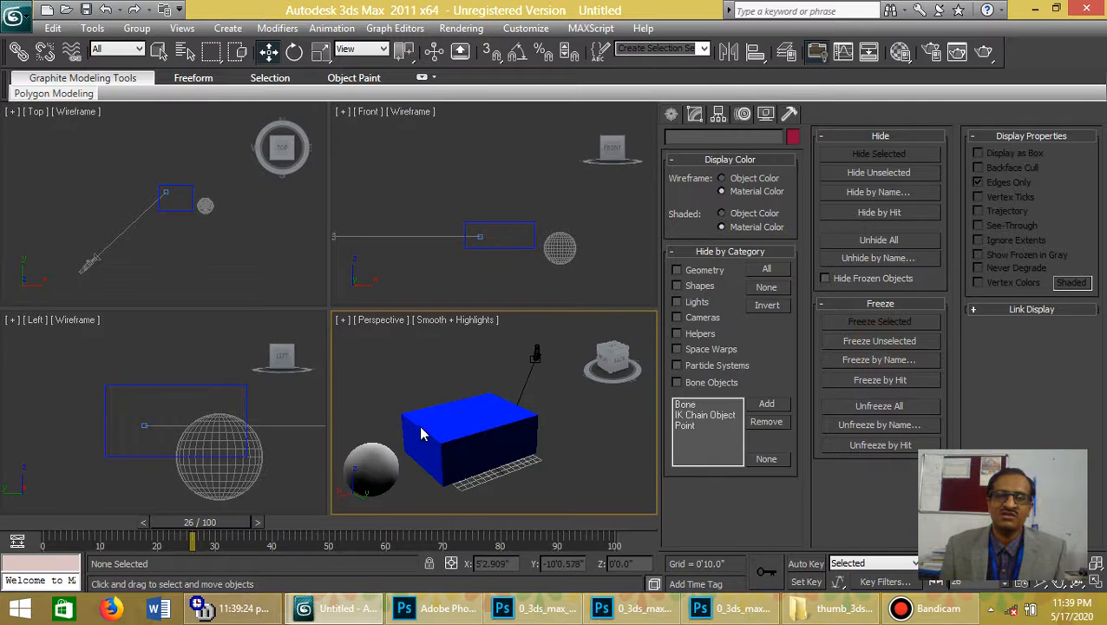
{"action": "left_click", "coordinate": [409, 472]}
{"action": "left_click", "coordinate": [372, 493]}
{"action": "left_click", "coordinate": [369, 458]}
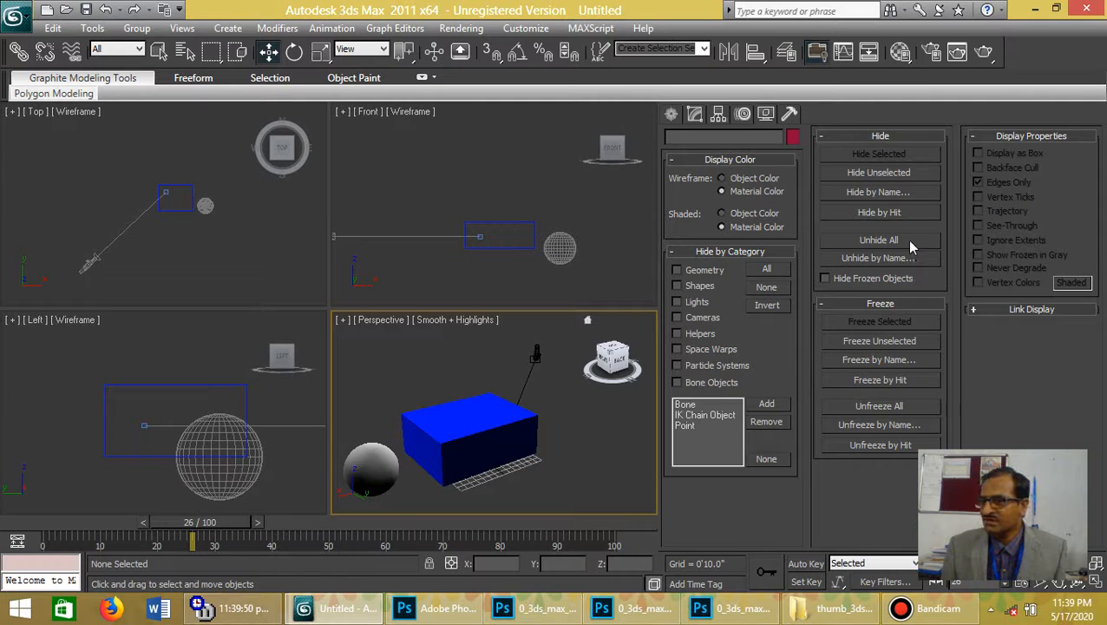
Unfreeze Box001 by name and select it in the Perspective viewport
{"action": "left_click", "coordinate": [877, 424]}
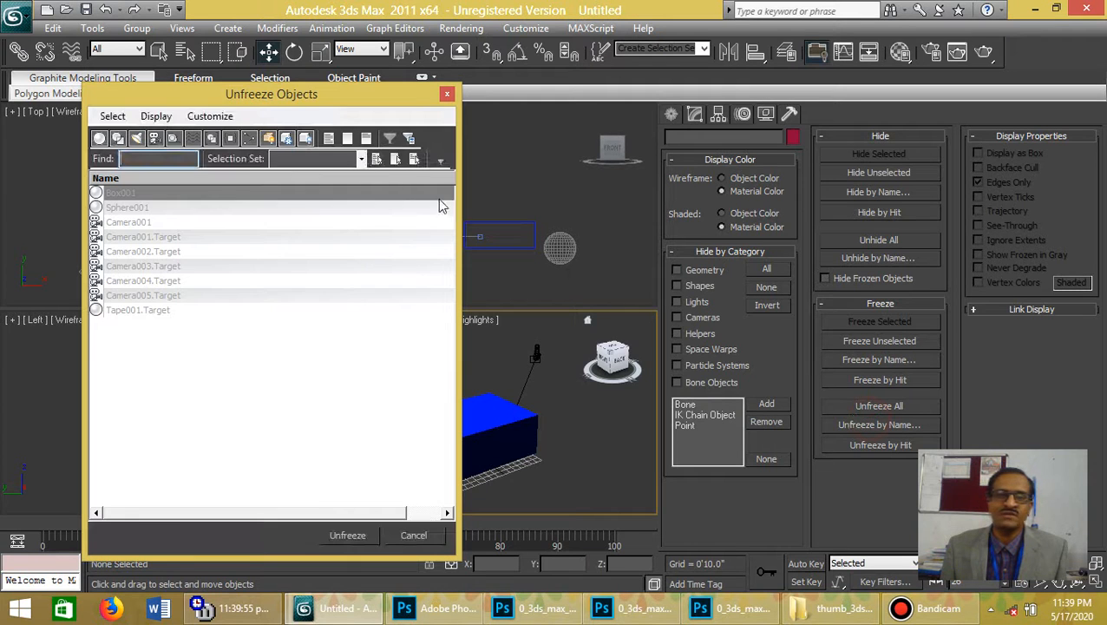
{"action": "double_click", "coordinate": [185, 192]}
{"action": "left_click", "coordinate": [482, 463]}
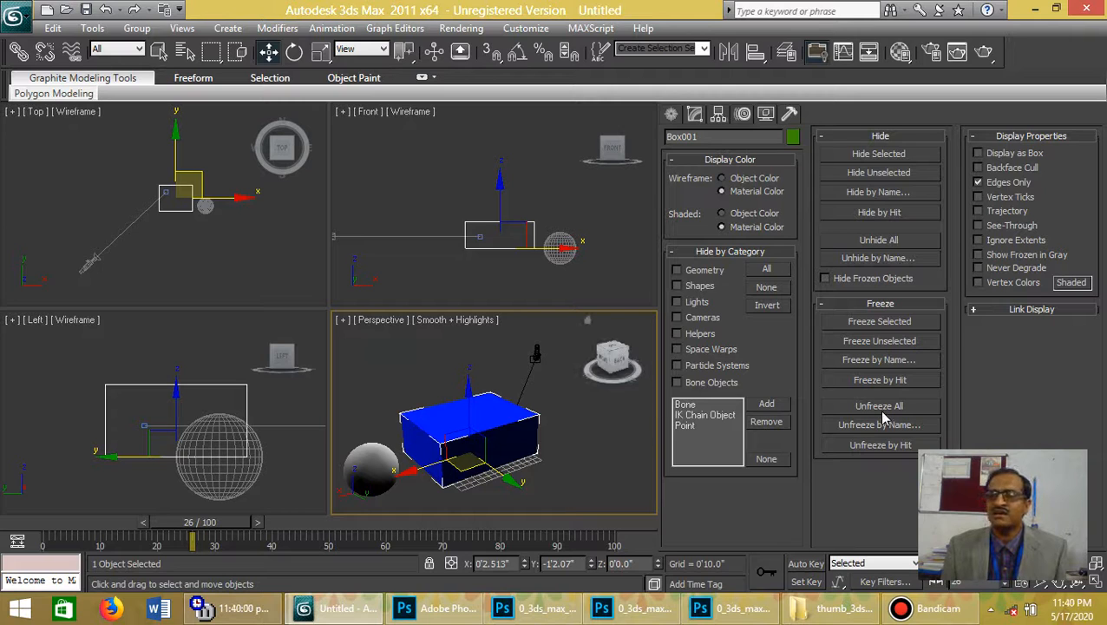
Unfreeze the sphere and the camera by picking them with Unfreeze by Hit
{"action": "left_click", "coordinate": [883, 445]}
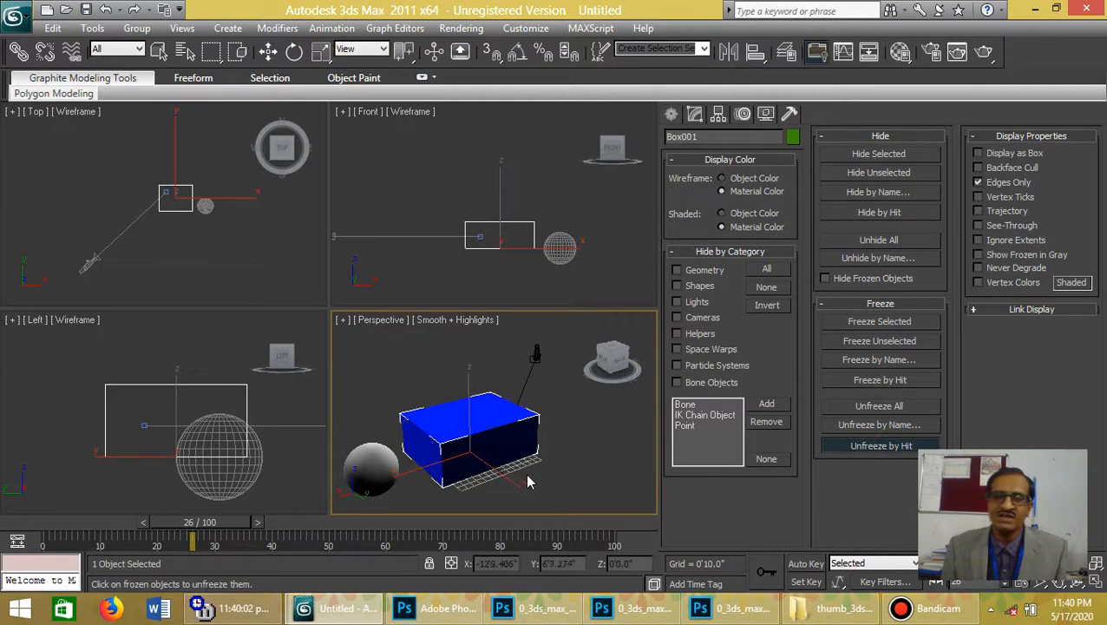
{"action": "left_click", "coordinate": [373, 471]}
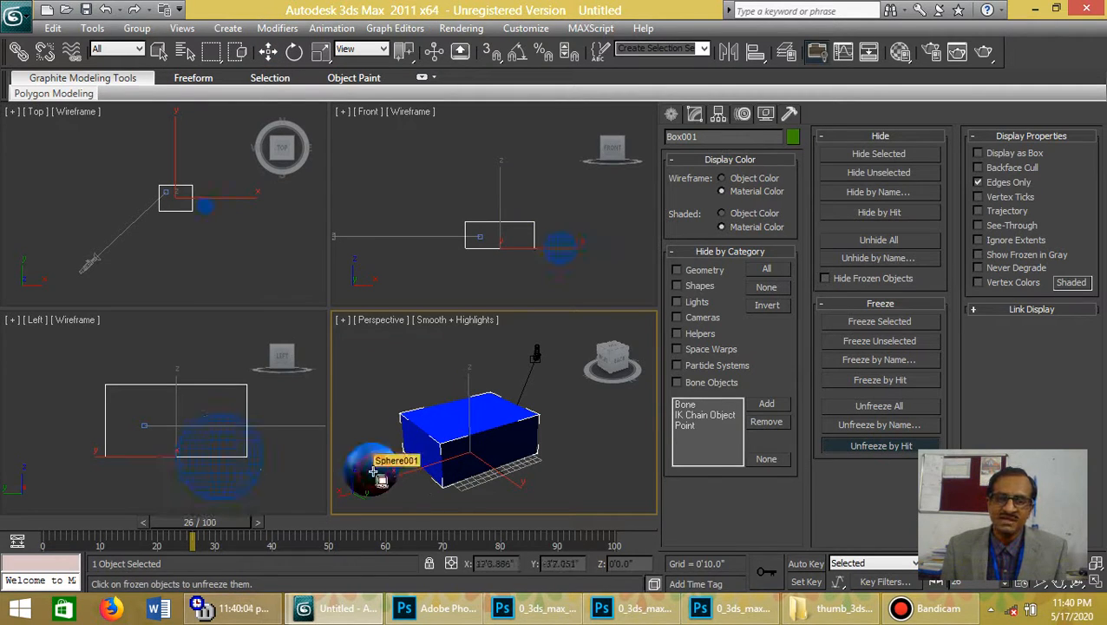
{"action": "left_click", "coordinate": [534, 356]}
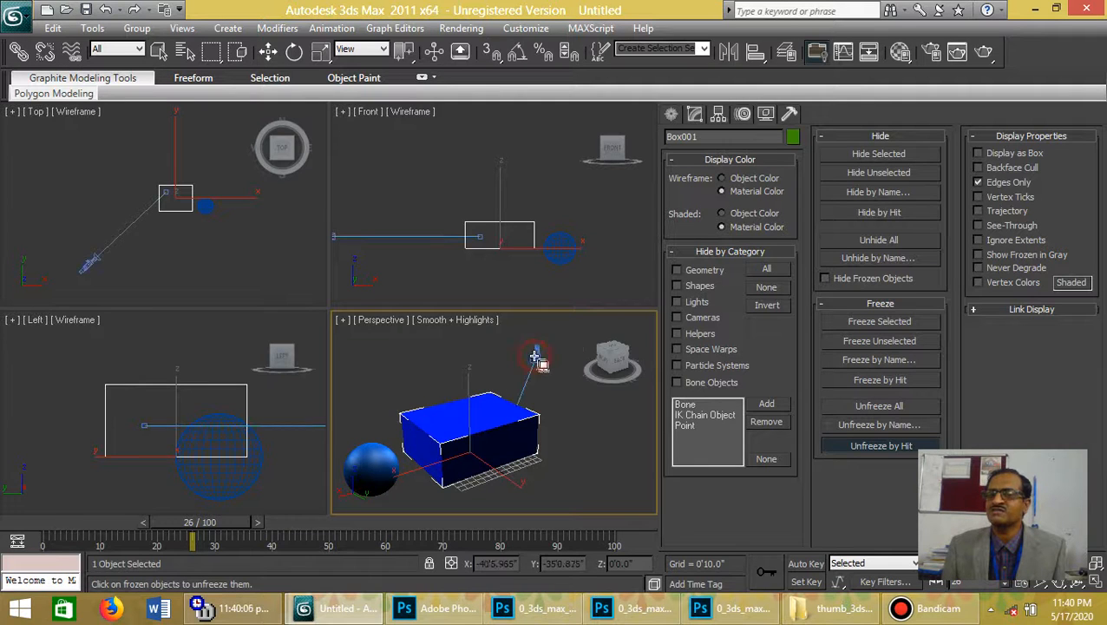
{"action": "right_click", "coordinate": [604, 392]}
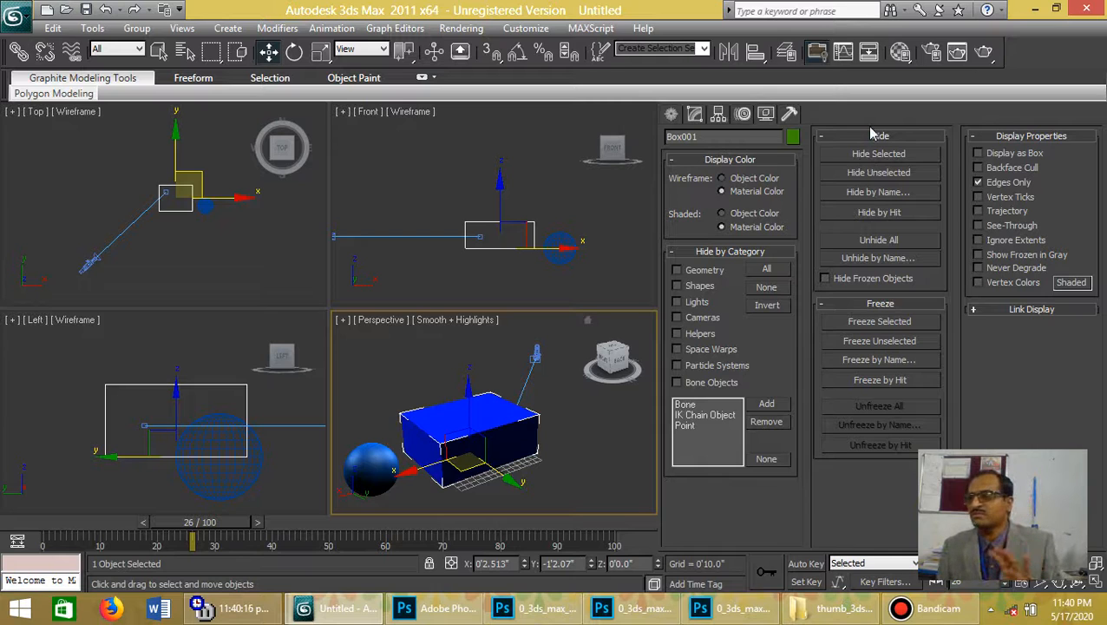
Select the sphere and turn on Display as Box for it
{"action": "left_click", "coordinate": [382, 469]}
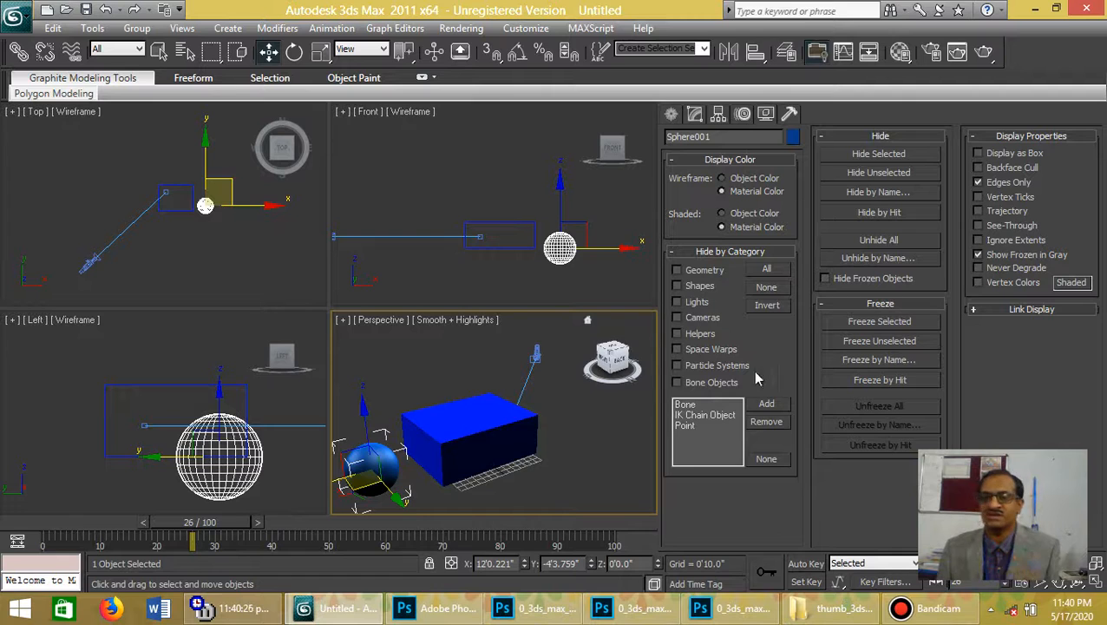
{"action": "middle_click_drag", "start_coordinate": [470, 487], "coordinate": [545, 442]}
{"action": "scroll", "coordinate": [470, 447], "scroll_direction": "up", "scroll_amount": 5}
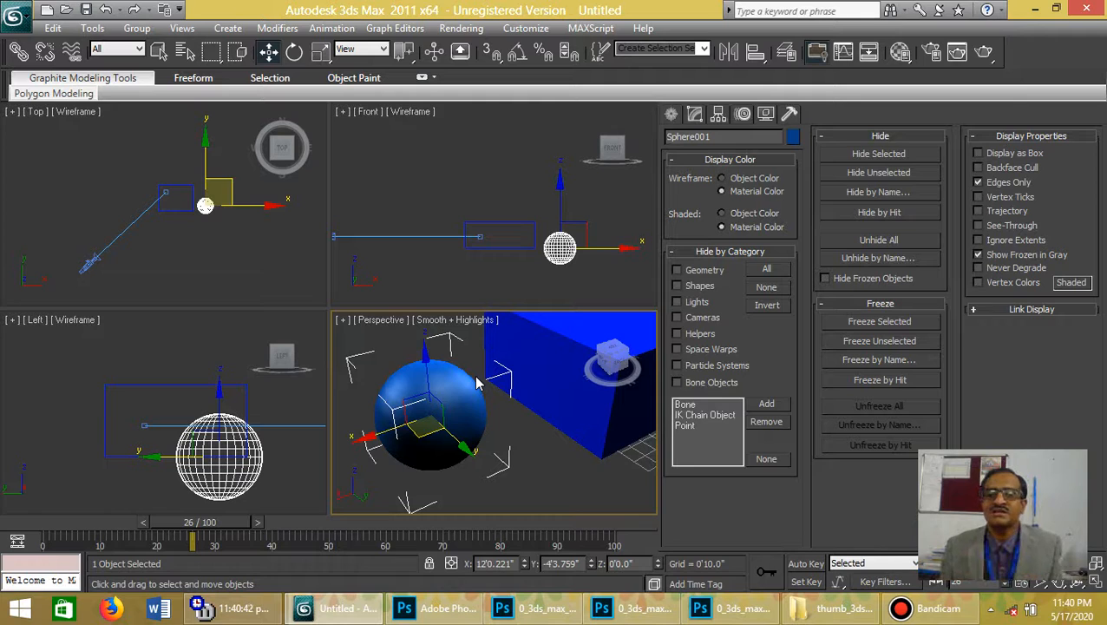
{"action": "left_click", "coordinate": [1021, 155]}
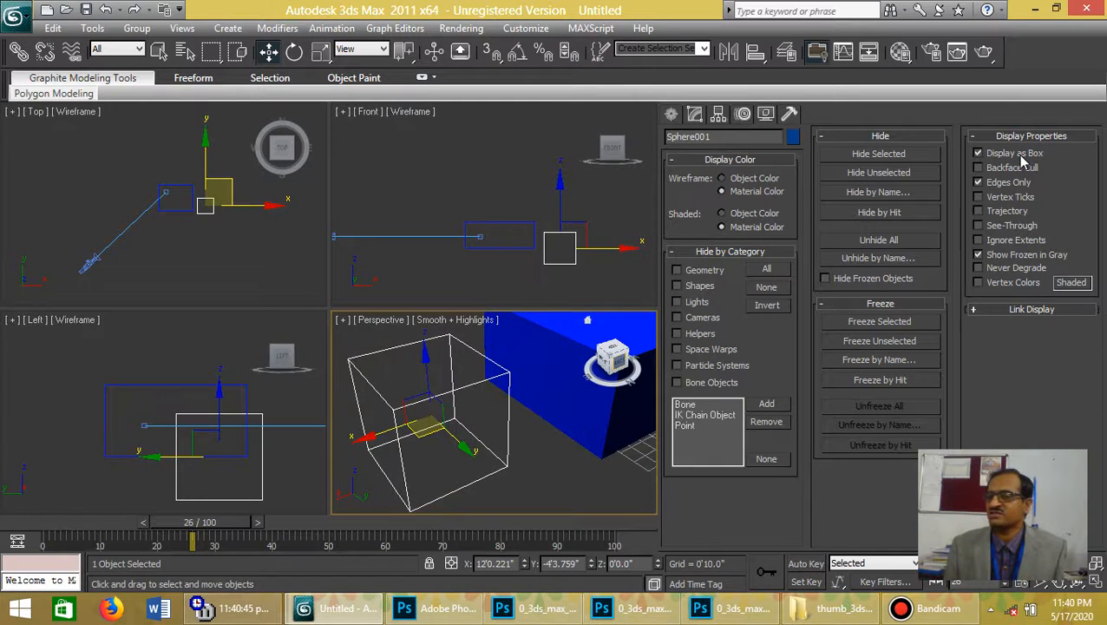
Deselect the sphere and render the Perspective view to check how it renders with Display as Box on
{"action": "left_click", "coordinate": [518, 399]}
{"action": "left_click", "coordinate": [508, 433]}
{"action": "left_click", "coordinate": [525, 444]}
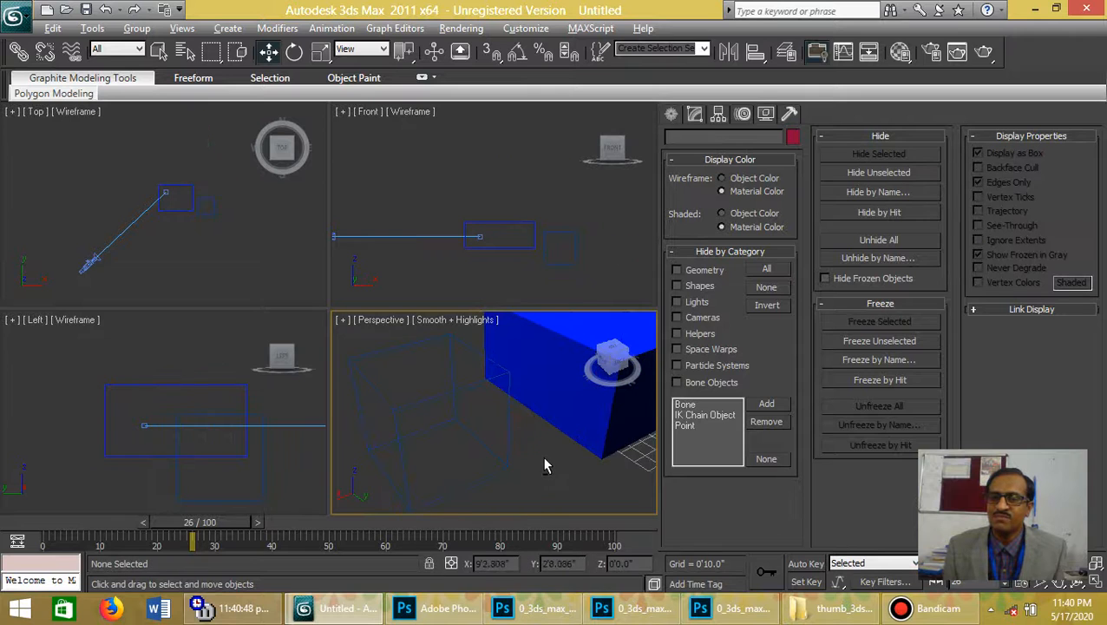
{"action": "middle_click_drag", "start_coordinate": [543, 457], "coordinate": [520, 397], "text": "alt"}
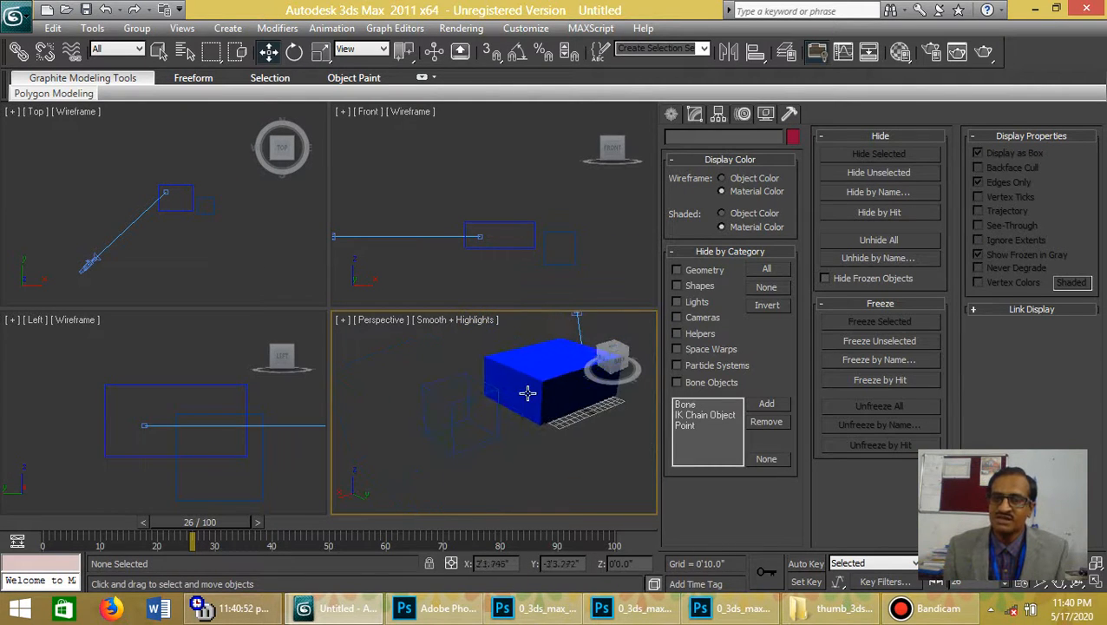
{"action": "key", "text": "shift+q"}
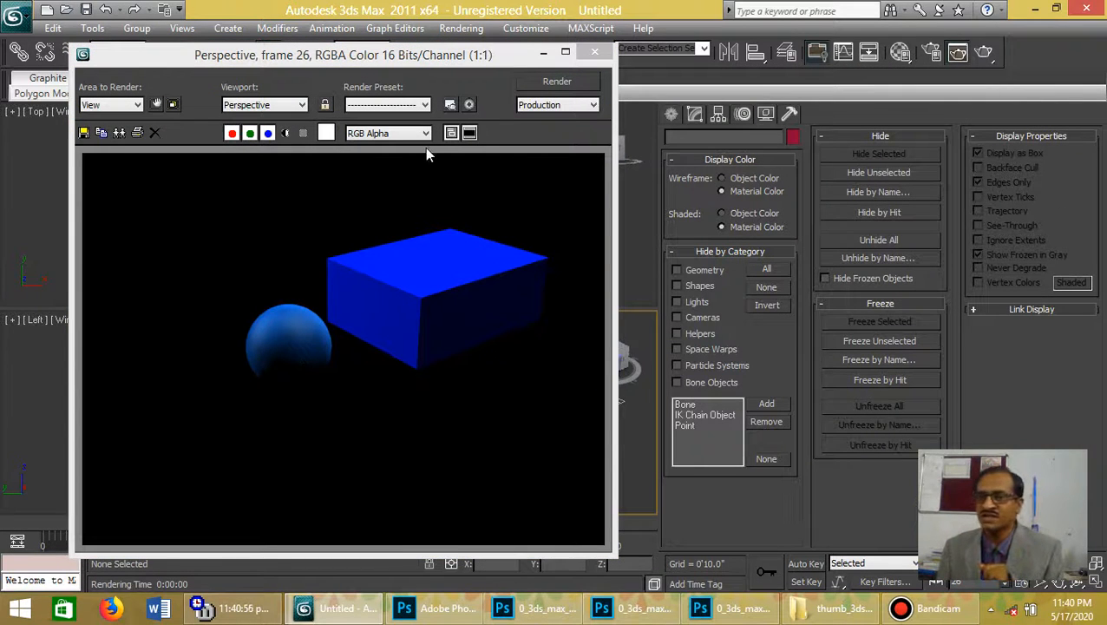
{"action": "left_click", "coordinate": [594, 52]}
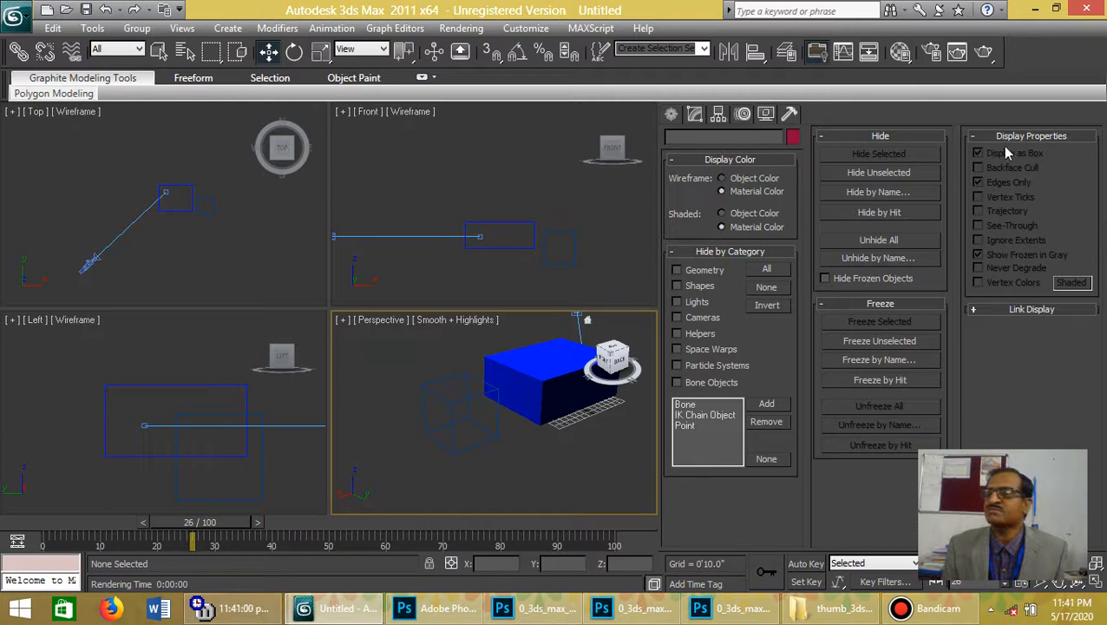
Select the sphere in the Perspective viewport and turn off Display as Box for it
{"action": "left_click", "coordinate": [473, 397]}
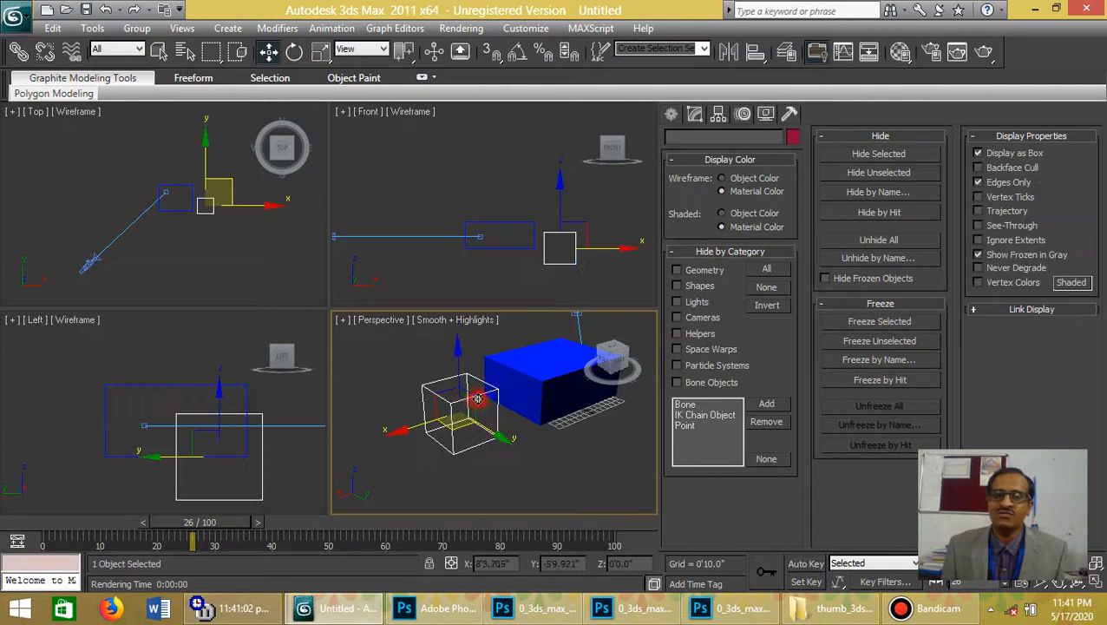
{"action": "left_click", "coordinate": [1015, 157]}
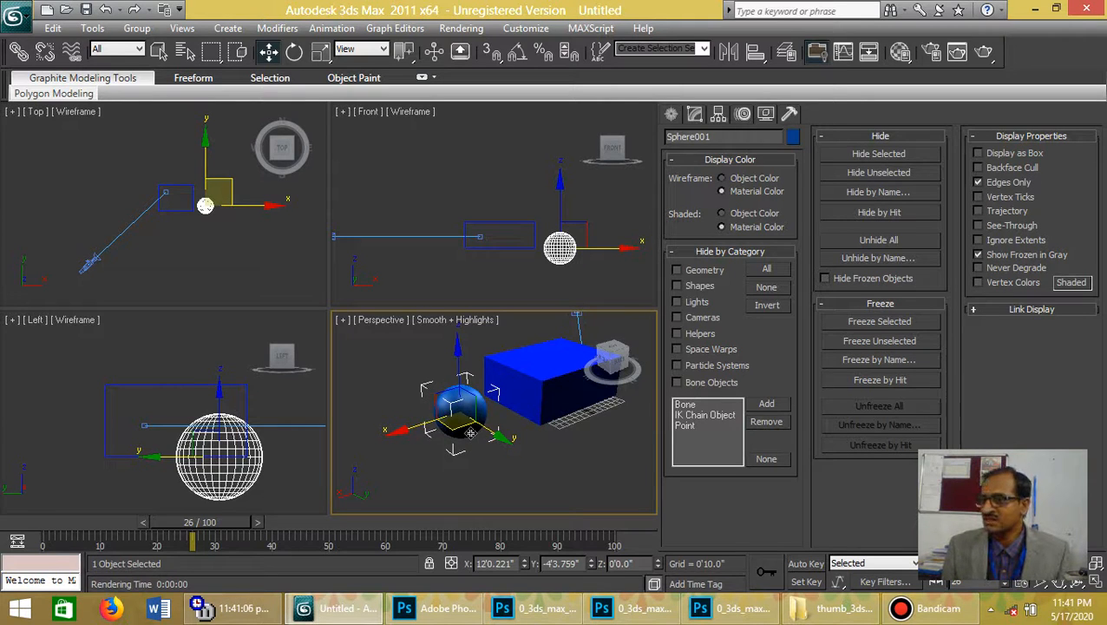
{"action": "scroll", "coordinate": [470, 430], "scroll_direction": "up", "scroll_amount": 3}
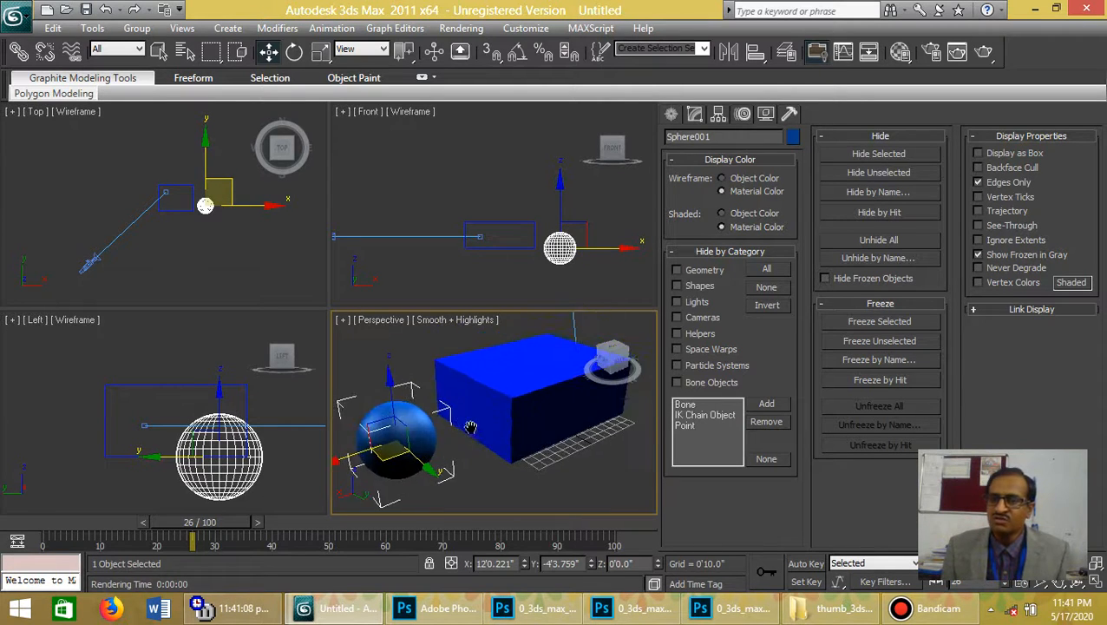
Switch the Perspective viewport to wireframe and turn on Backface Cull for the sphere
{"action": "middle_click_drag", "start_coordinate": [501, 402], "coordinate": [469, 382]}
{"action": "middle_click", "coordinate": [467, 242]}
{"action": "key", "text": "F3"}
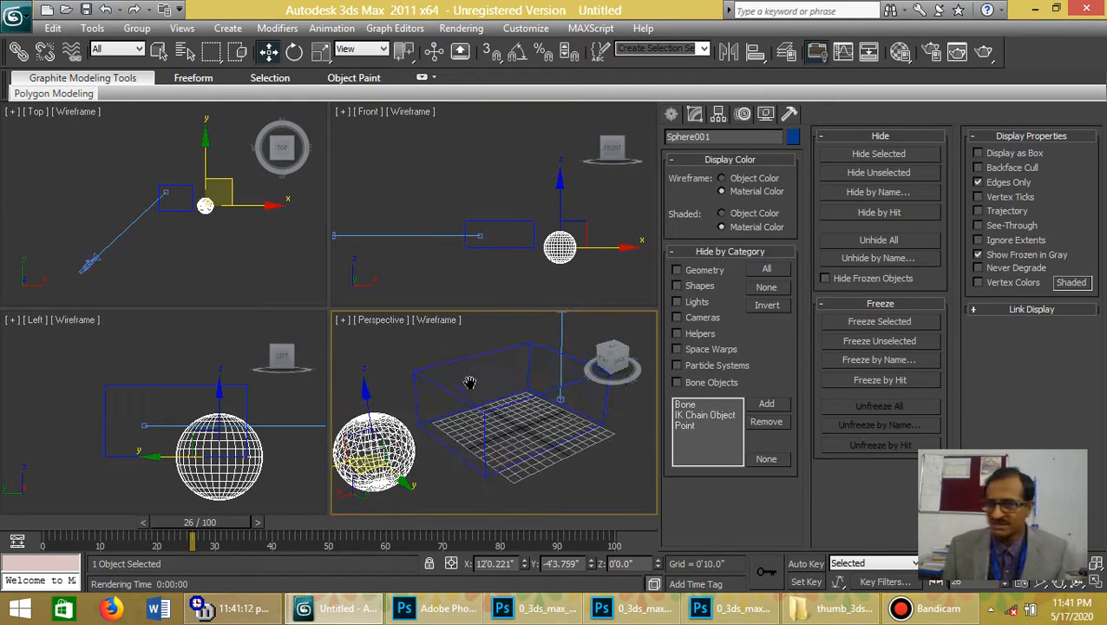
{"action": "scroll", "coordinate": [469, 382], "scroll_direction": "up", "scroll_amount": 3}
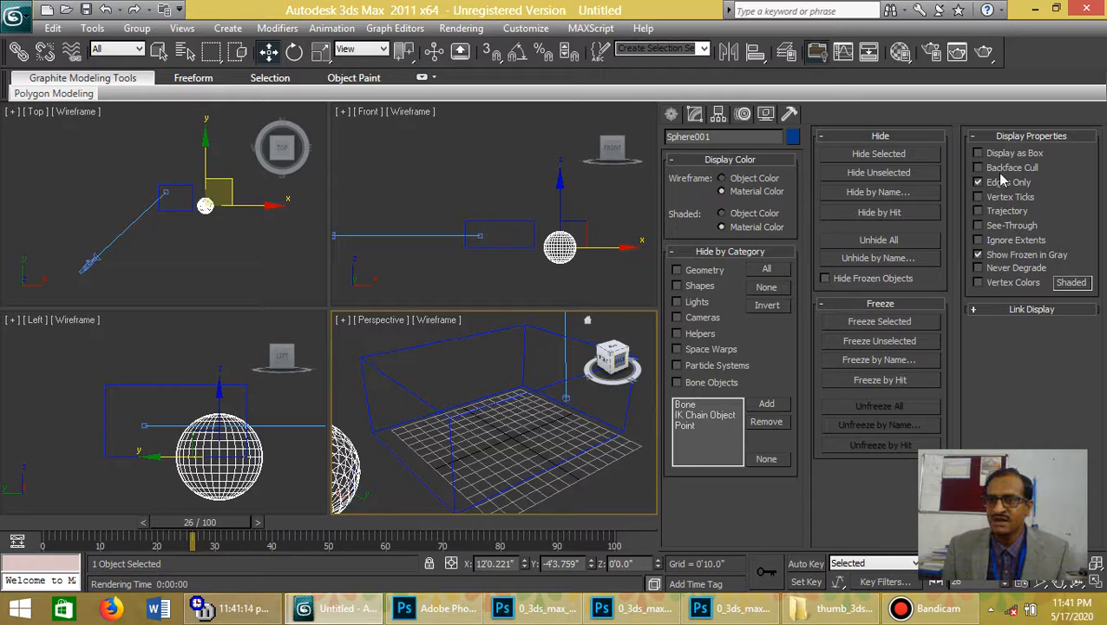
{"action": "left_click", "coordinate": [997, 168]}
Select the box, turn on Backface Cull to inspect its wireframe, and turn the option off again
{"action": "middle_click_drag", "start_coordinate": [378, 476], "coordinate": [449, 413]}
{"action": "left_click", "coordinate": [472, 393]}
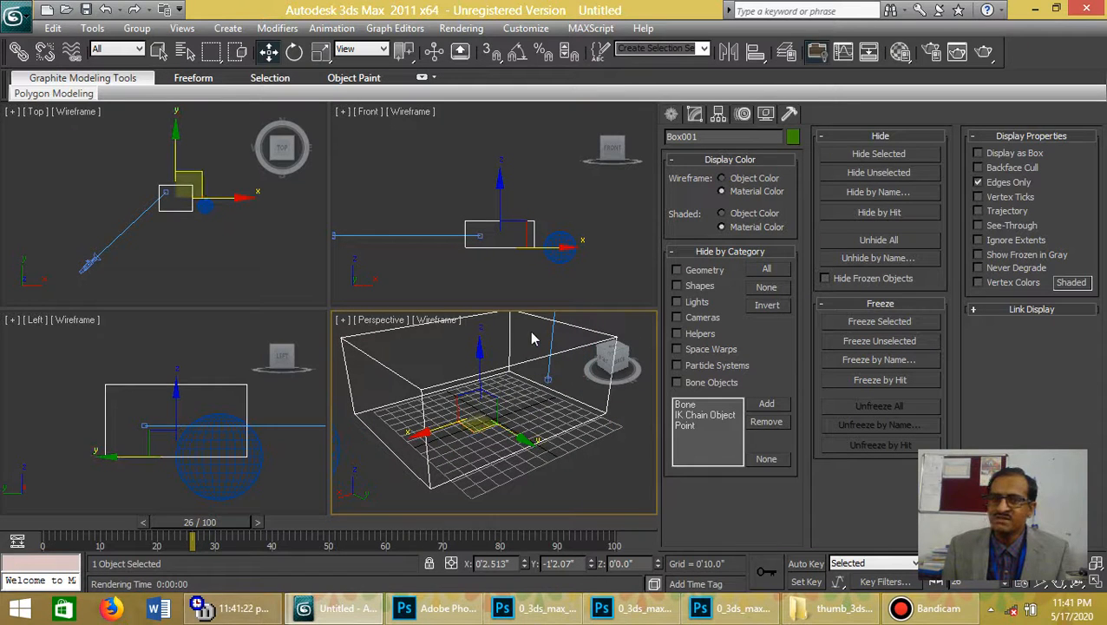
{"action": "middle_click_drag", "start_coordinate": [507, 332], "coordinate": [519, 350]}
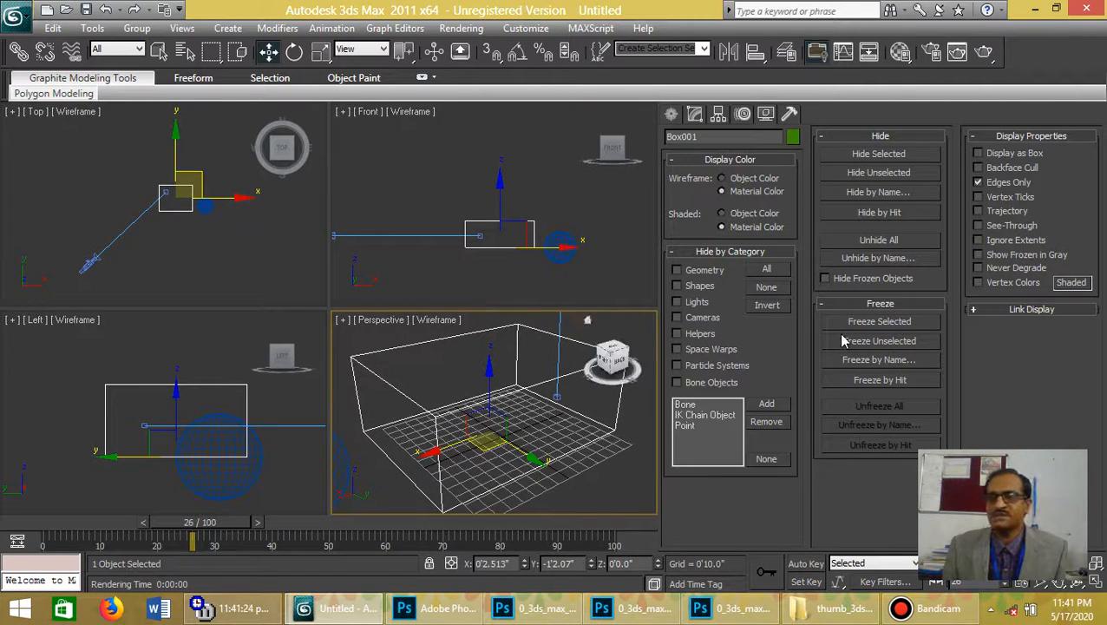
{"action": "left_click", "coordinate": [1029, 168]}
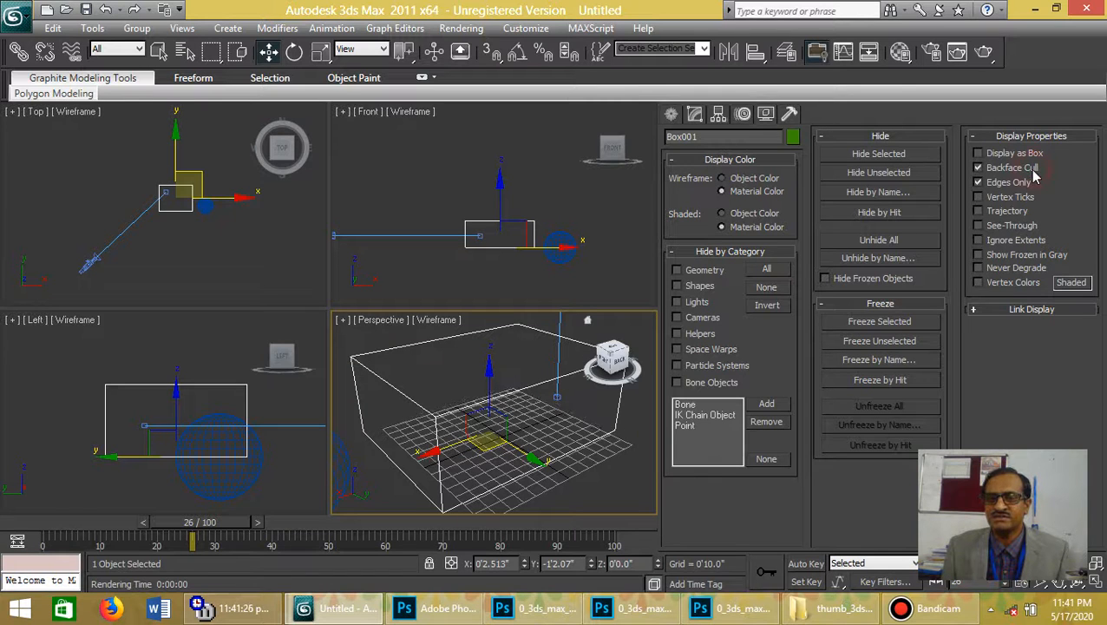
{"action": "scroll", "coordinate": [444, 360], "scroll_direction": "down", "scroll_amount": 2}
{"action": "scroll", "coordinate": [444, 360], "scroll_direction": "down", "scroll_amount": 3}
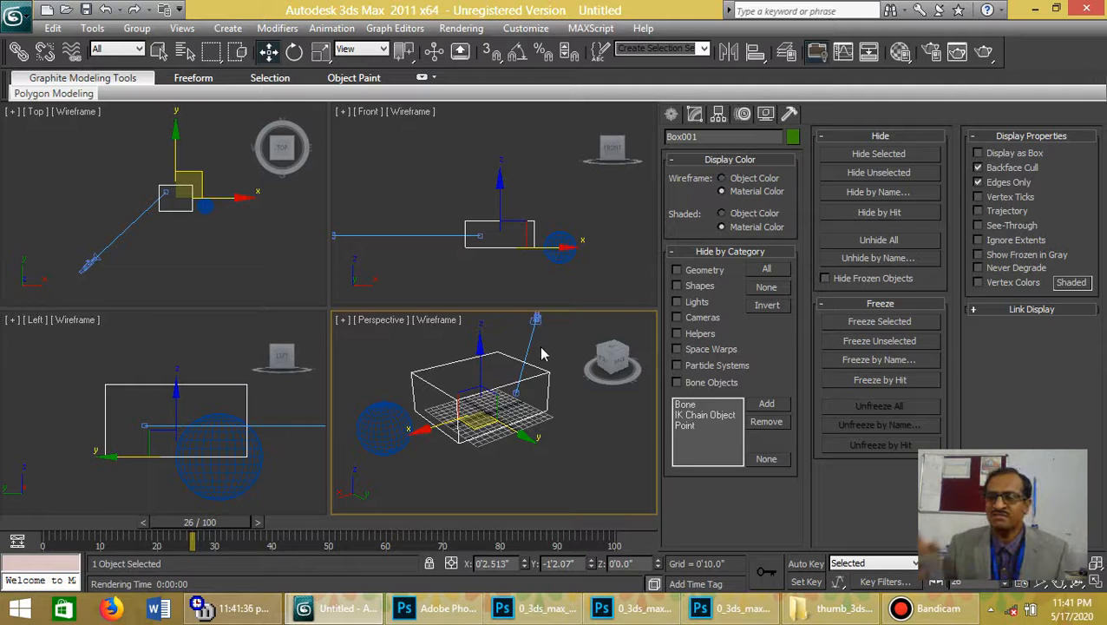
{"action": "left_click", "coordinate": [1007, 169]}
Turn off Backface Cull for the sphere and return the Perspective viewport to shaded display
{"action": "left_click", "coordinate": [368, 423]}
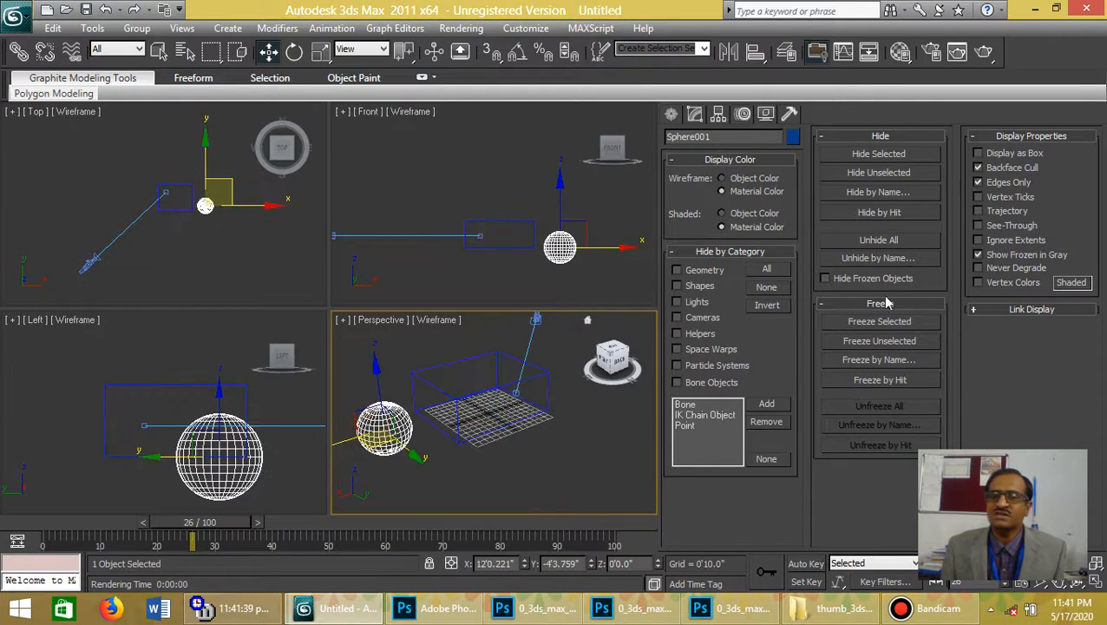
{"action": "left_click", "coordinate": [1026, 168]}
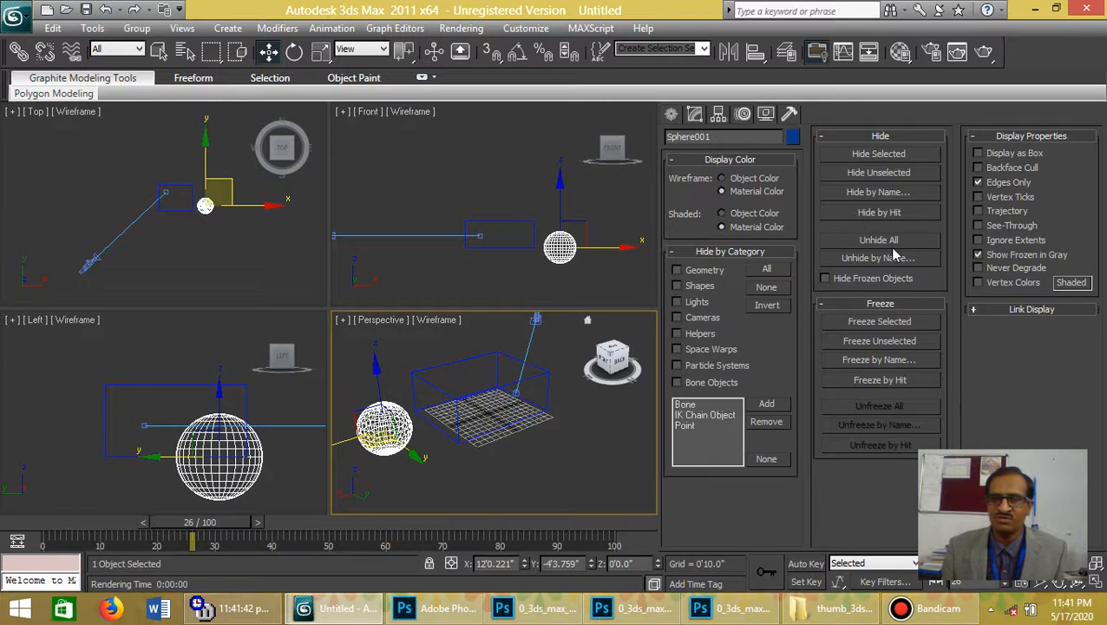
{"action": "middle_click_drag", "start_coordinate": [437, 388], "coordinate": [496, 361]}
{"action": "scroll", "coordinate": [496, 361], "scroll_direction": "up", "scroll_amount": 5}
{"action": "scroll", "coordinate": [502, 399], "scroll_direction": "down", "scroll_amount": 4}
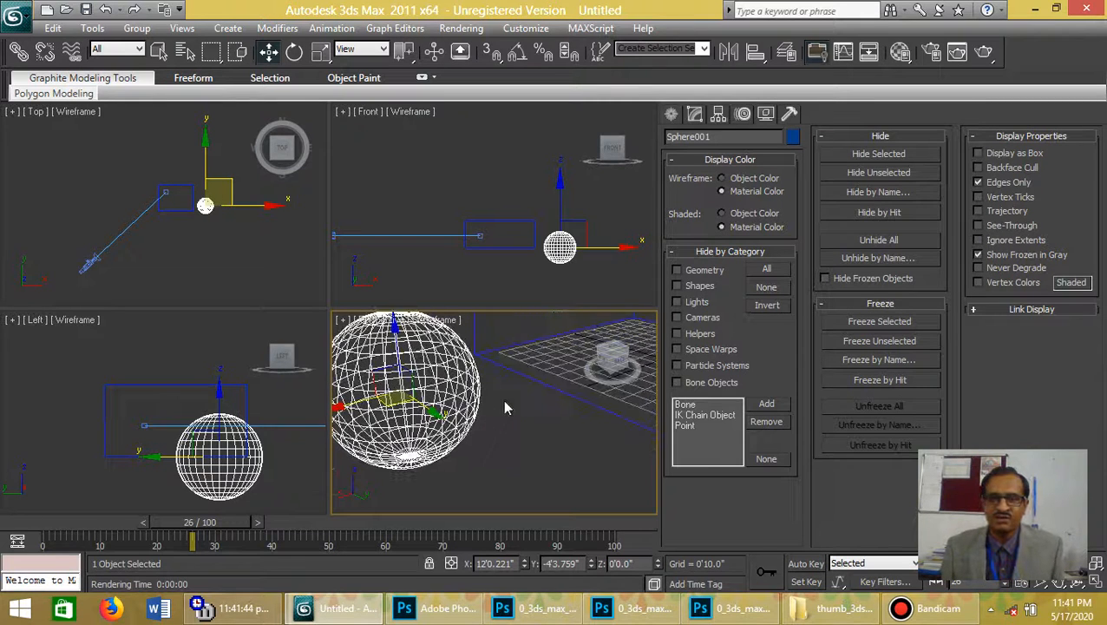
{"action": "key", "text": "F3"}
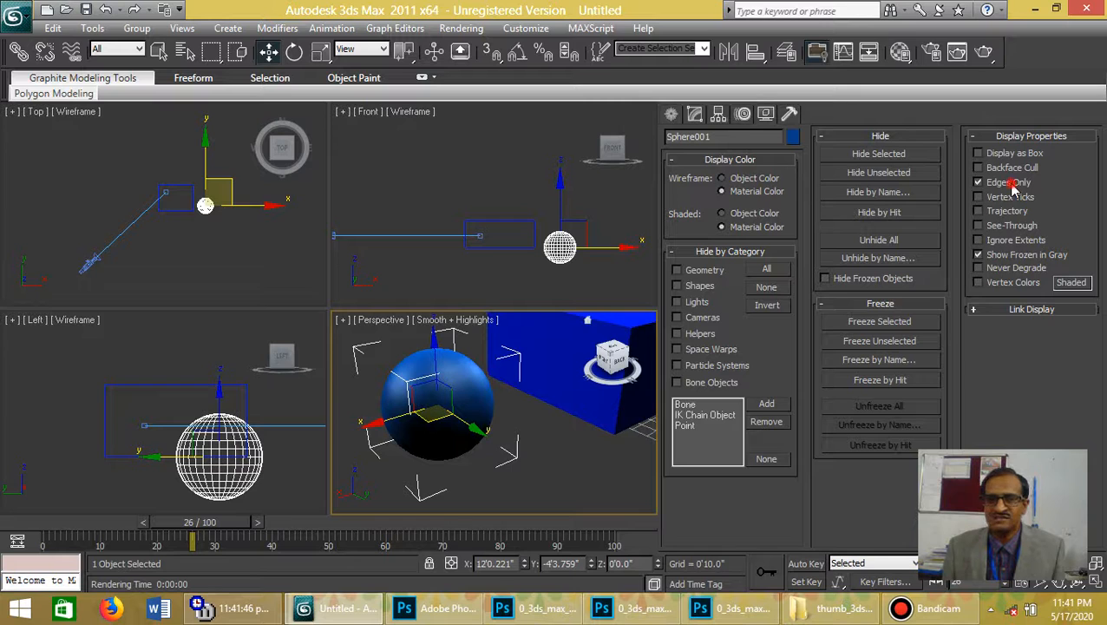
Turn off Edges Only for the sphere, inspect its wireframe in the Perspective viewport, and turn the option back on
{"action": "left_click", "coordinate": [1007, 183]}
{"action": "key", "text": "F3"}
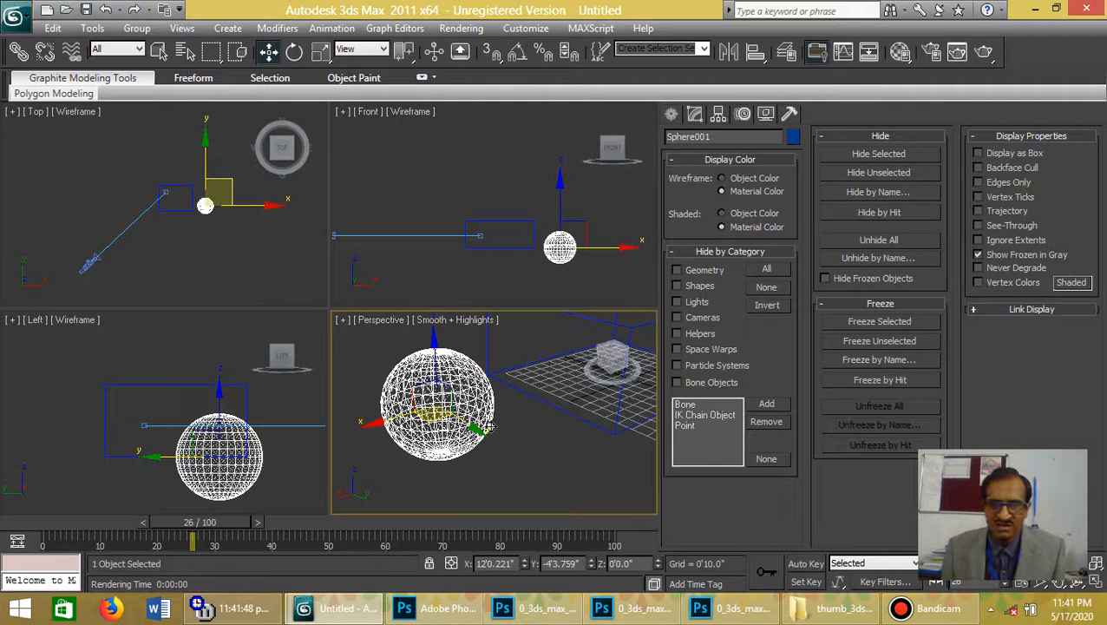
{"action": "scroll", "coordinate": [482, 419], "scroll_direction": "up", "scroll_amount": 2}
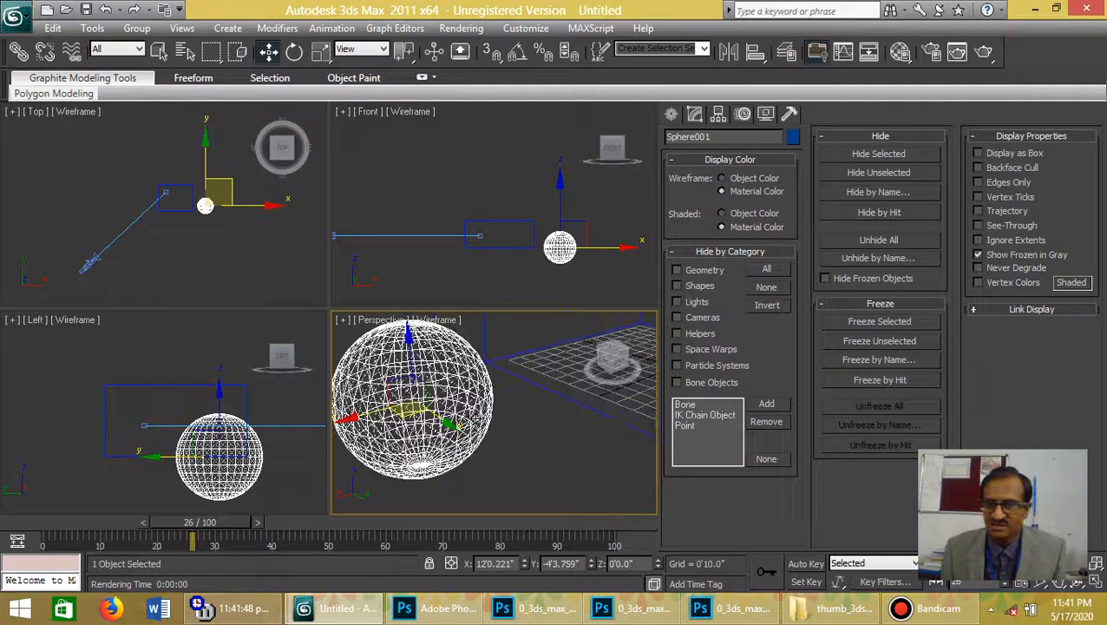
{"action": "left_click", "coordinate": [1012, 184]}
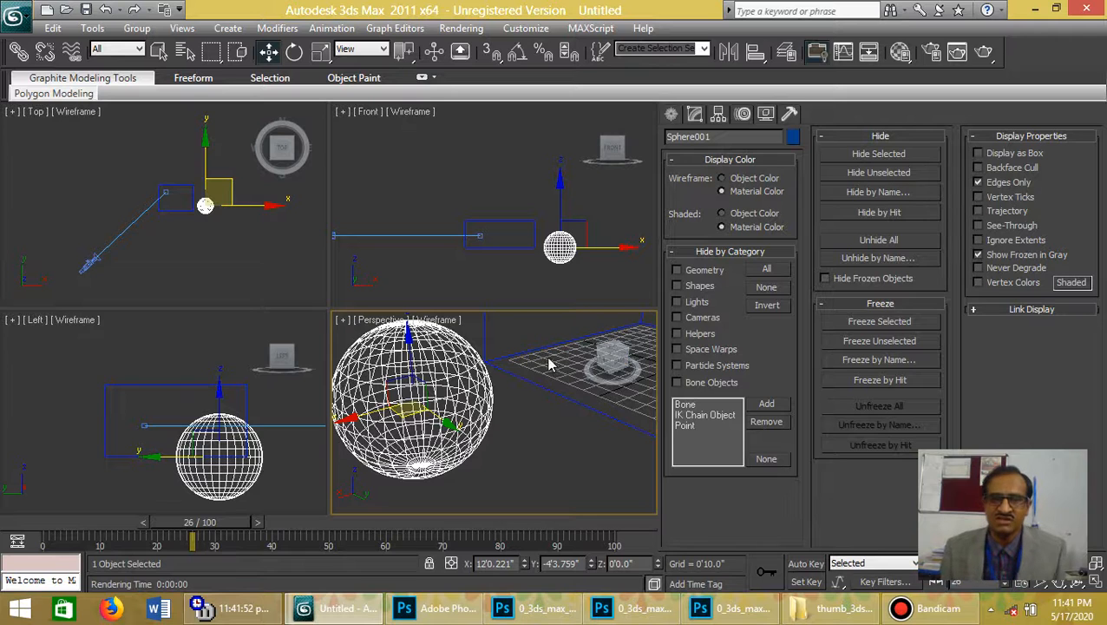
Turn on Vertex Ticks for the sphere, inspect the ticks up close in the Perspective viewport, and turn them off again
{"action": "left_click", "coordinate": [1010, 197]}
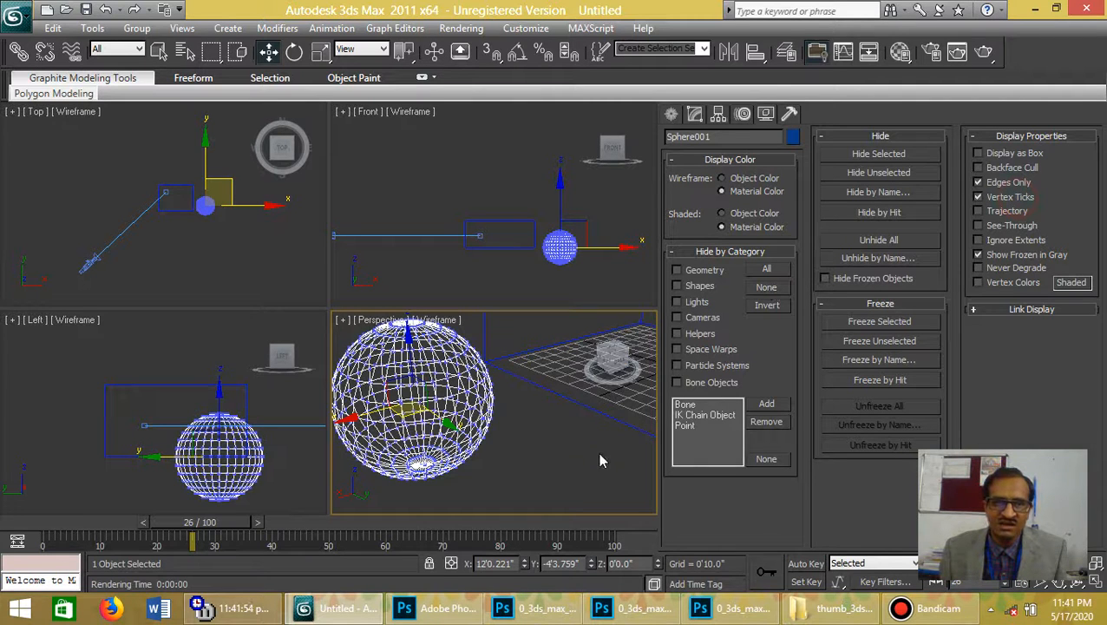
{"action": "middle_click_drag", "start_coordinate": [416, 399], "coordinate": [453, 415], "text": "alt"}
{"action": "scroll", "coordinate": [453, 415], "scroll_direction": "up", "scroll_amount": 2}
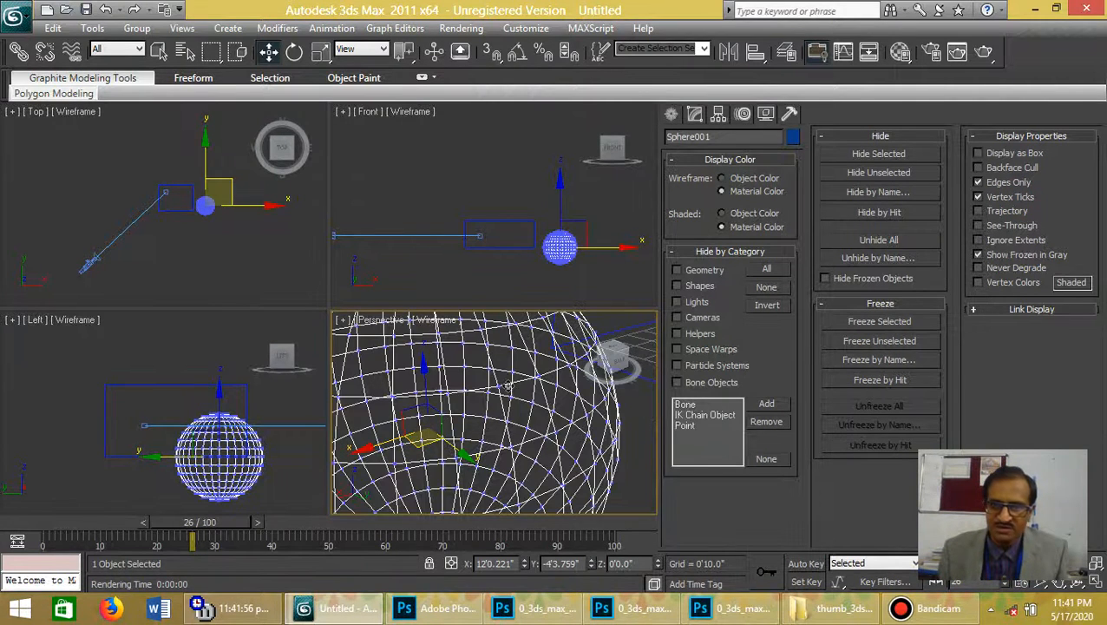
{"action": "scroll", "coordinate": [503, 392], "scroll_direction": "up", "scroll_amount": 3}
{"action": "scroll", "coordinate": [502, 396], "scroll_direction": "down", "scroll_amount": 3}
{"action": "mouse_move", "coordinate": [512, 396]}
{"action": "middle_mouse_down", "text": "alt"}
{"action": "mouse_move", "coordinate": [516, 425]}
{"action": "mouse_move", "coordinate": [514, 404]}
{"action": "middle_mouse_up", "text": "alt"}
{"action": "left_click", "coordinate": [978, 197]}
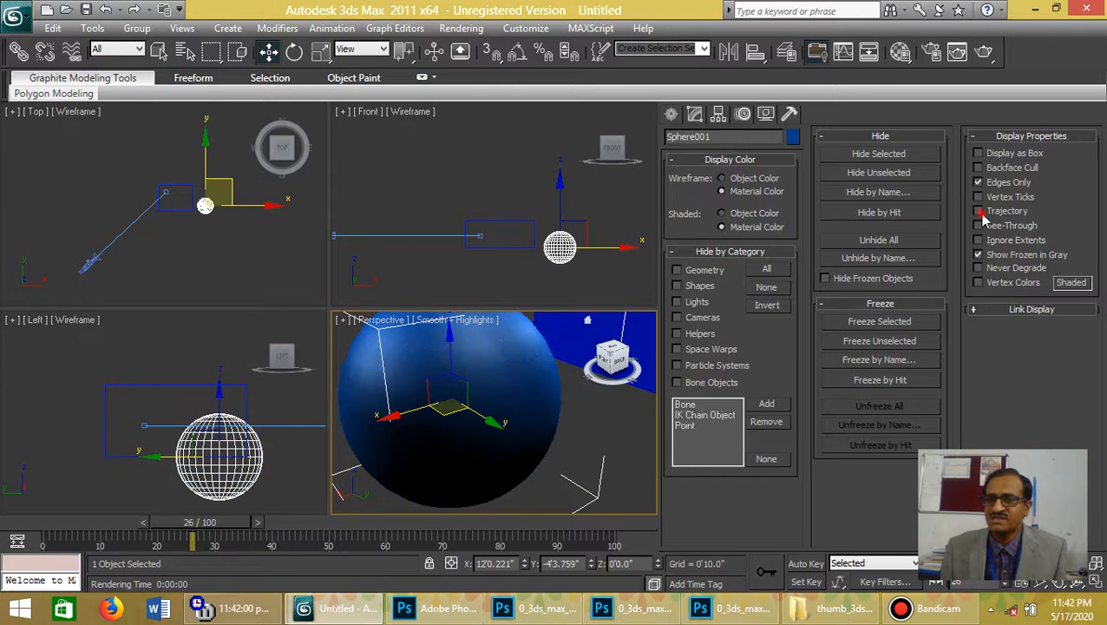
Turn on Trajectory for the sphere and, with Auto Key at frame 26, move it in the Front view to about X 23'4", Z 11'3"
{"action": "left_click", "coordinate": [977, 210]}
{"action": "scroll", "coordinate": [444, 388], "scroll_direction": "down", "scroll_amount": 4}
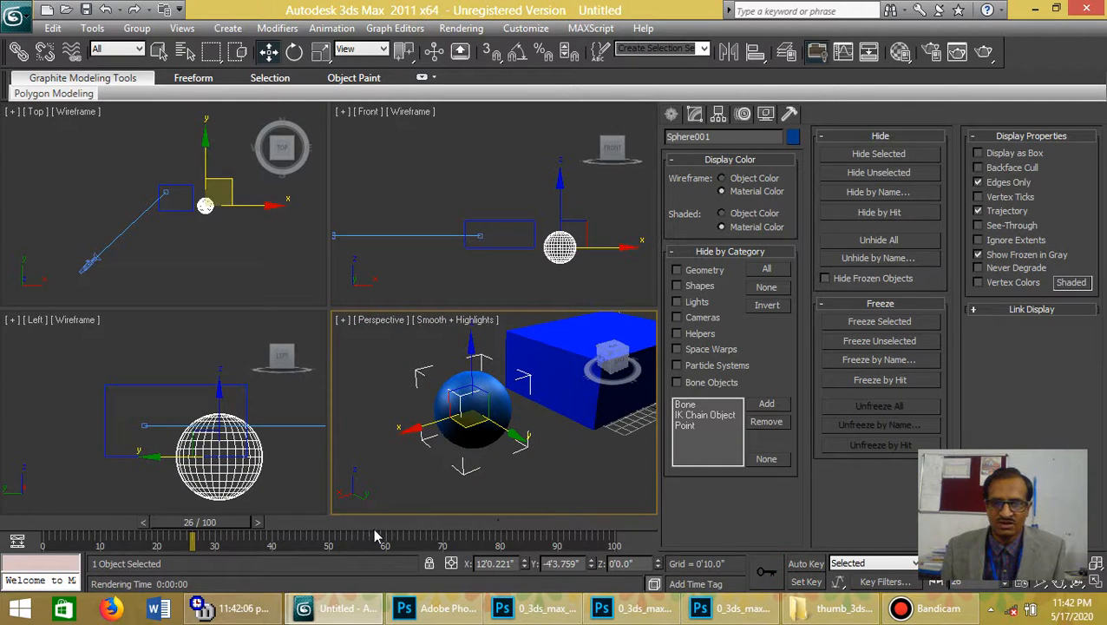
{"action": "left_click", "coordinate": [806, 563]}
{"action": "middle_click_drag", "start_coordinate": [552, 279], "coordinate": [500, 278]}
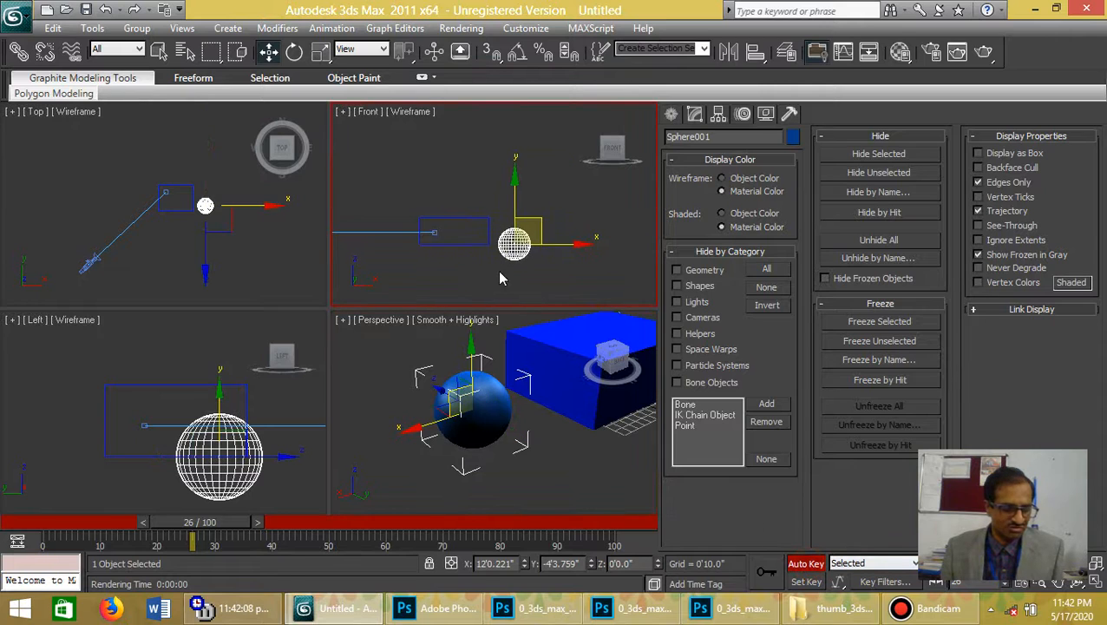
{"action": "left_click_drag", "start_coordinate": [524, 233], "coordinate": [580, 175]}
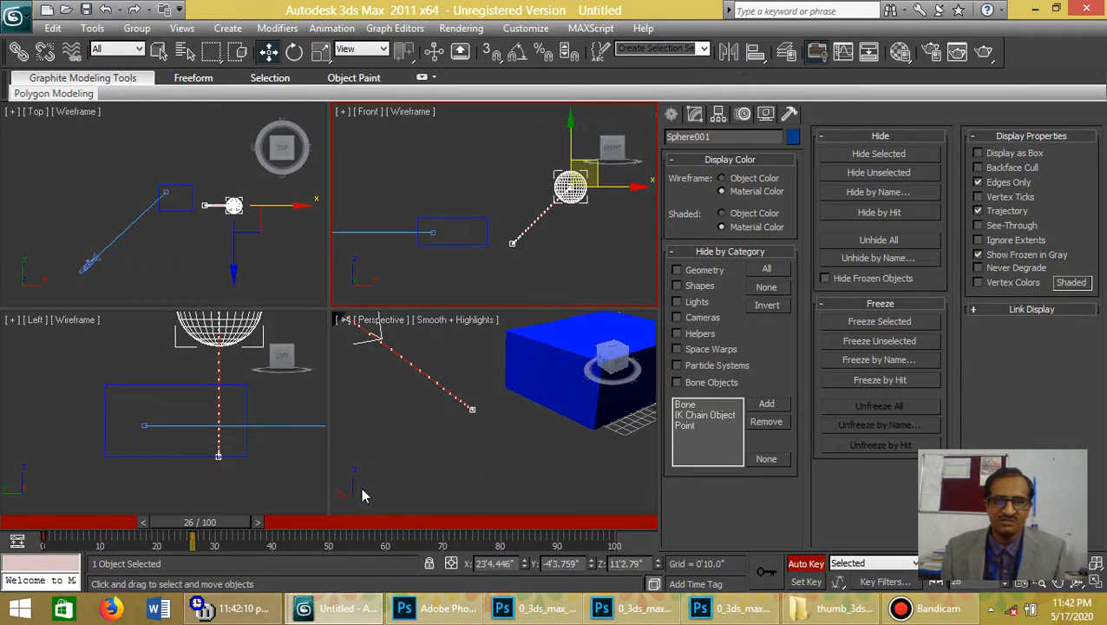
At frame 100, move the sphere in the Front view to about X 33'11", Z -1'5" and inspect its trajectory in the Perspective viewport
{"action": "left_click_drag", "start_coordinate": [378, 522], "coordinate": [608, 522]}
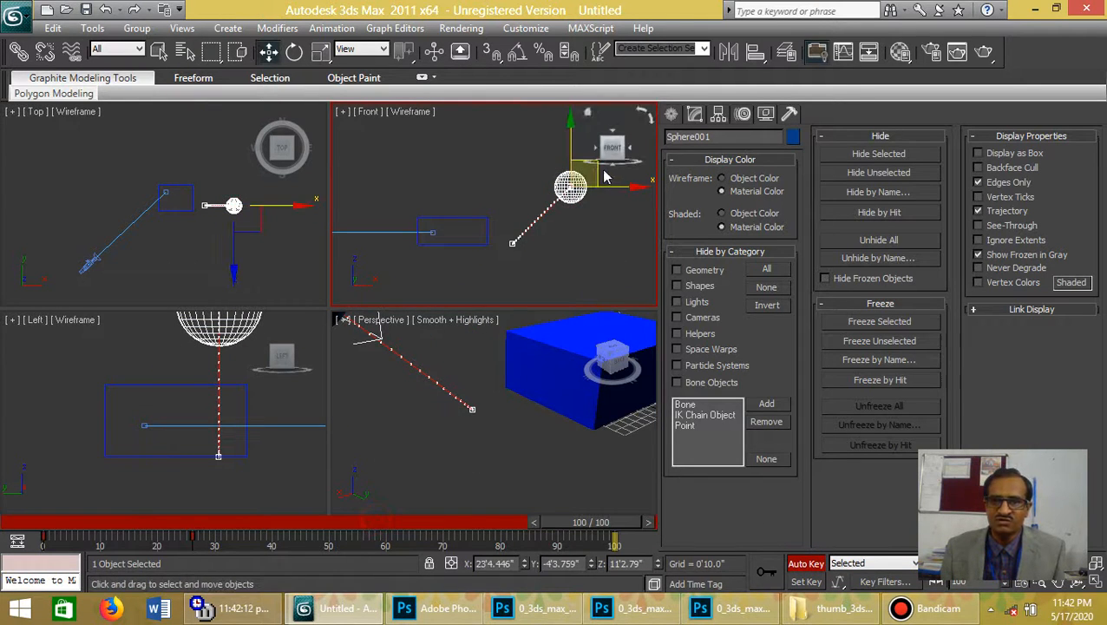
{"action": "left_click_drag", "start_coordinate": [606, 177], "coordinate": [660, 241]}
{"action": "left_click", "coordinate": [462, 223]}
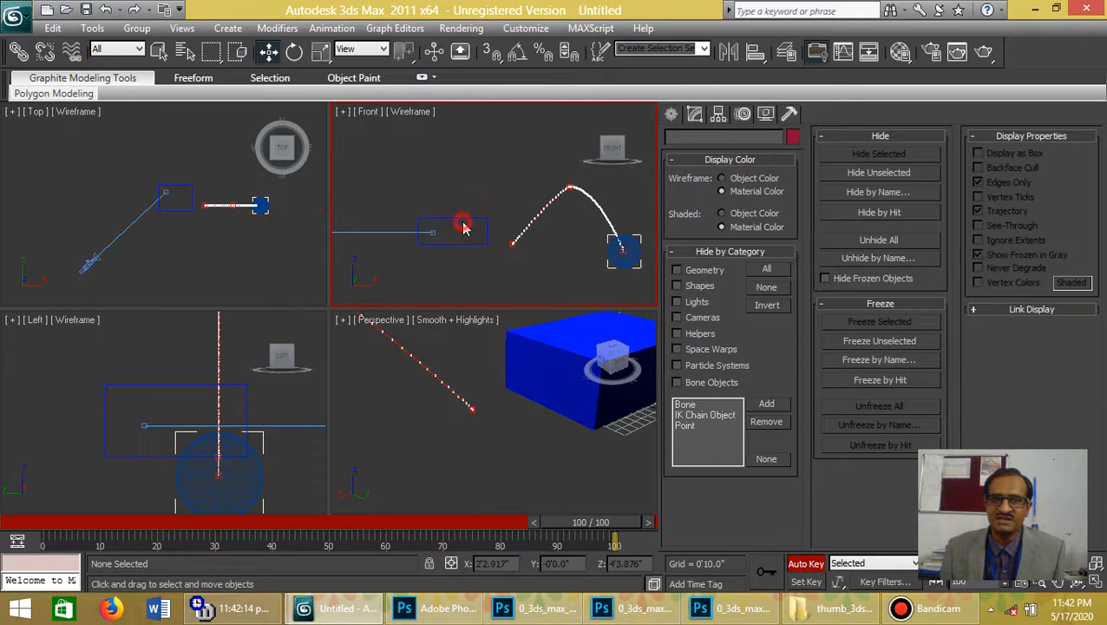
{"action": "left_click", "coordinate": [463, 218]}
{"action": "left_click", "coordinate": [615, 251]}
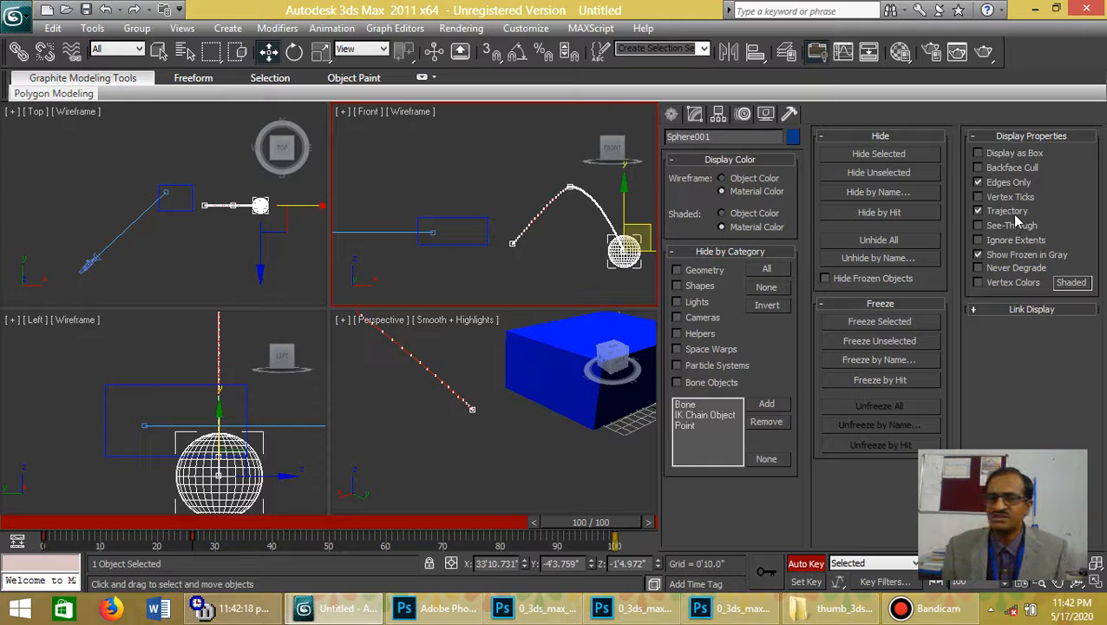
{"action": "scroll", "coordinate": [527, 233], "scroll_direction": "down", "scroll_amount": 3}
{"action": "scroll", "coordinate": [495, 443], "scroll_direction": "down", "scroll_amount": 3}
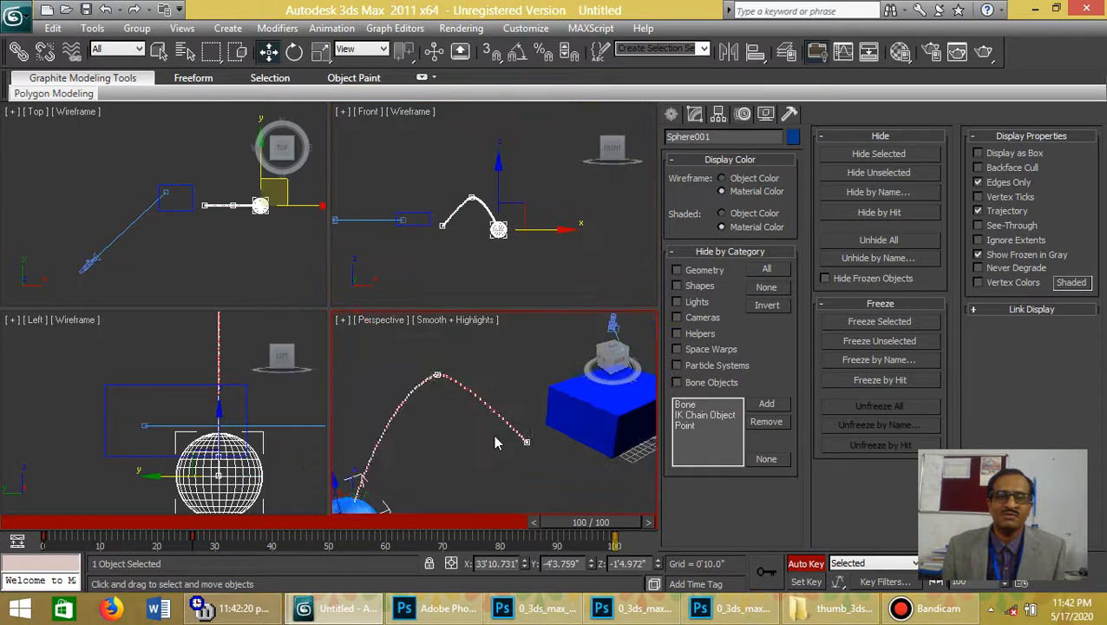
{"action": "scroll", "coordinate": [496, 442], "scroll_direction": "down", "scroll_amount": 2}
{"action": "scroll", "coordinate": [443, 444], "scroll_direction": "down", "scroll_amount": 2}
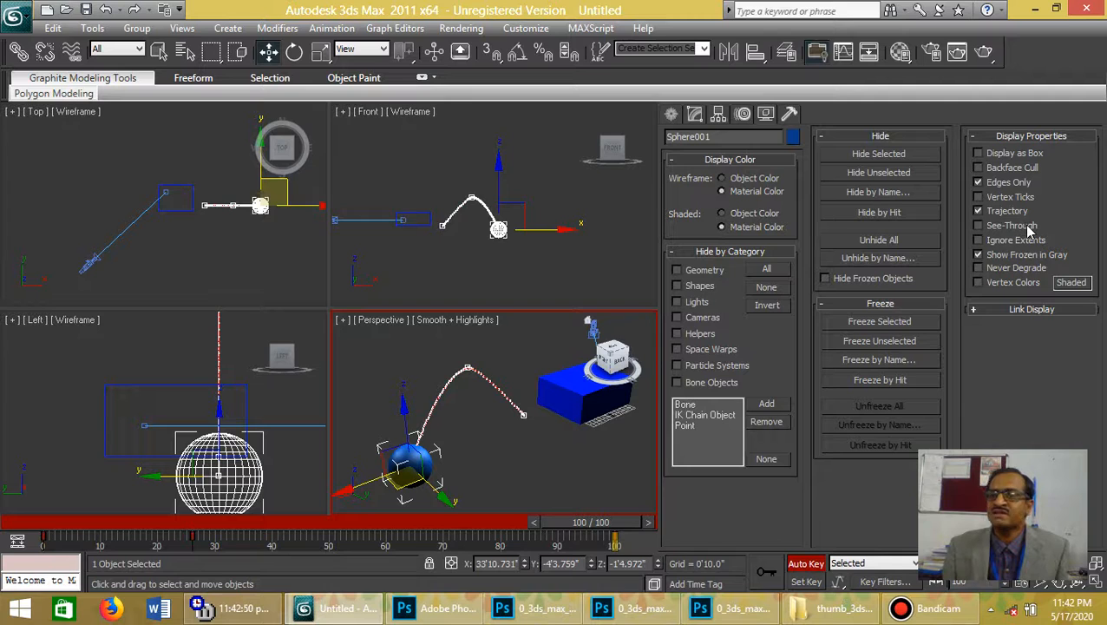
Select the box, turn on See-Through for it, and inspect the transparent display in the Perspective viewport
{"action": "scroll", "coordinate": [386, 408], "scroll_direction": "up", "scroll_amount": 6}
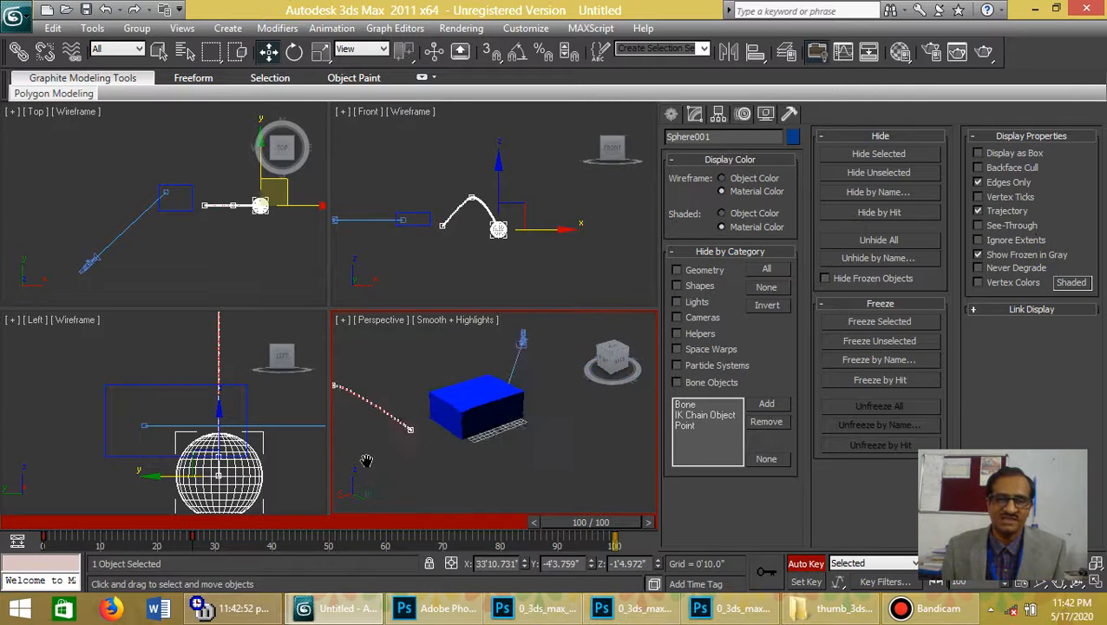
{"action": "left_click", "coordinate": [391, 404]}
{"action": "scroll", "coordinate": [521, 391], "scroll_direction": "down", "scroll_amount": 4}
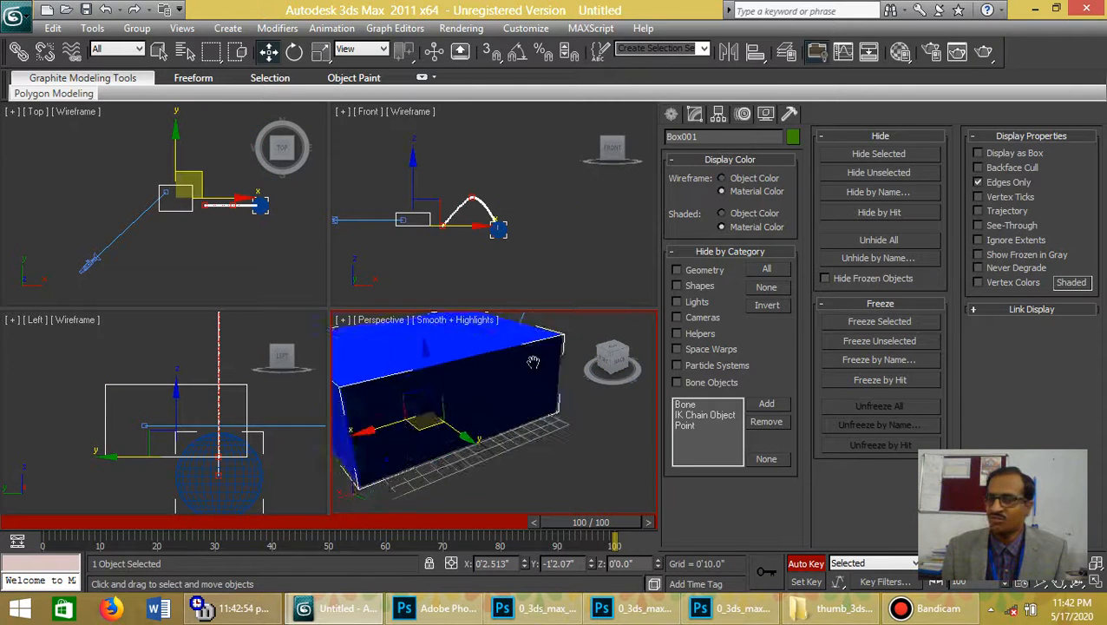
{"action": "middle_click_drag", "start_coordinate": [520, 398], "coordinate": [529, 419]}
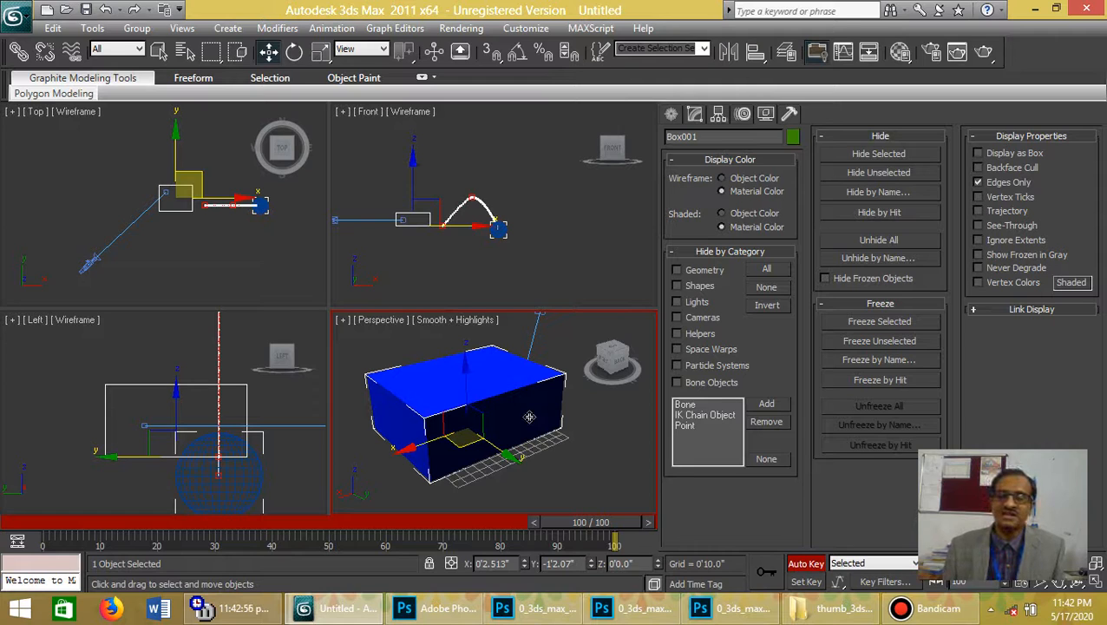
{"action": "middle_click_drag", "start_coordinate": [528, 417], "coordinate": [540, 403]}
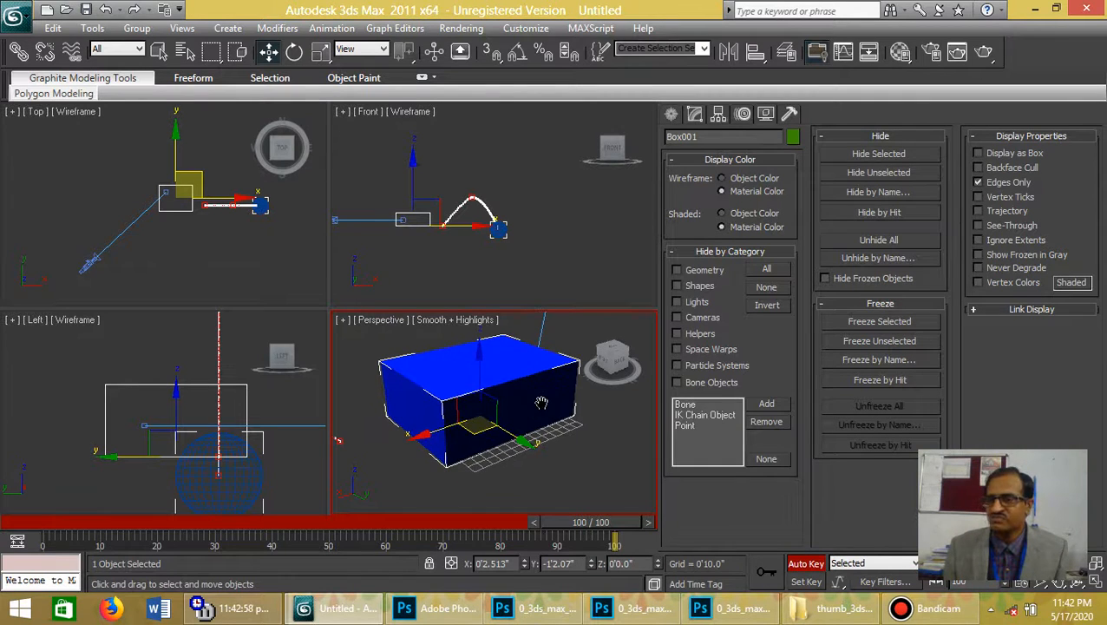
{"action": "key", "text": "alt+x"}
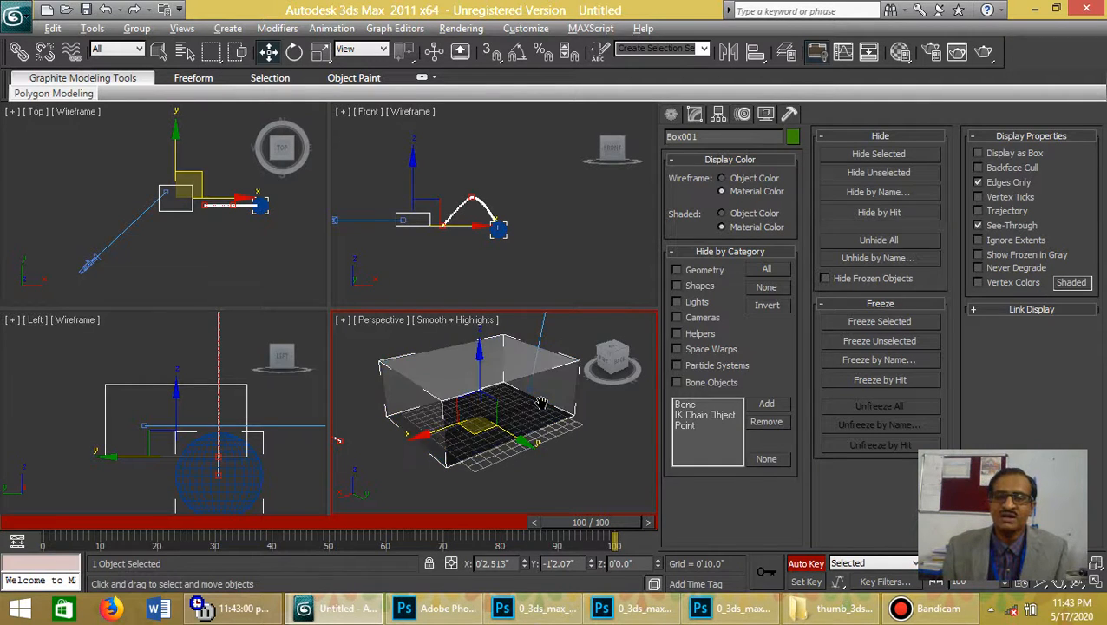
{"action": "middle_click_drag", "start_coordinate": [540, 403], "coordinate": [508, 425], "text": "alt"}
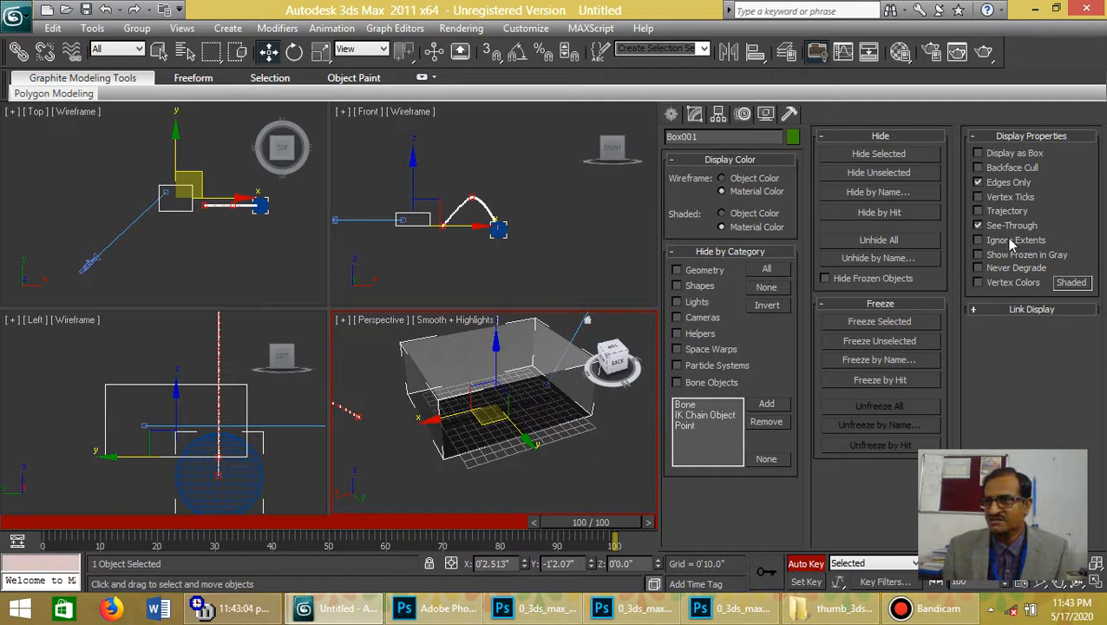
Switch See-Through off and back on twice for the box, comparing both displays from different angles in the Perspective viewport
{"action": "left_click", "coordinate": [980, 225]}
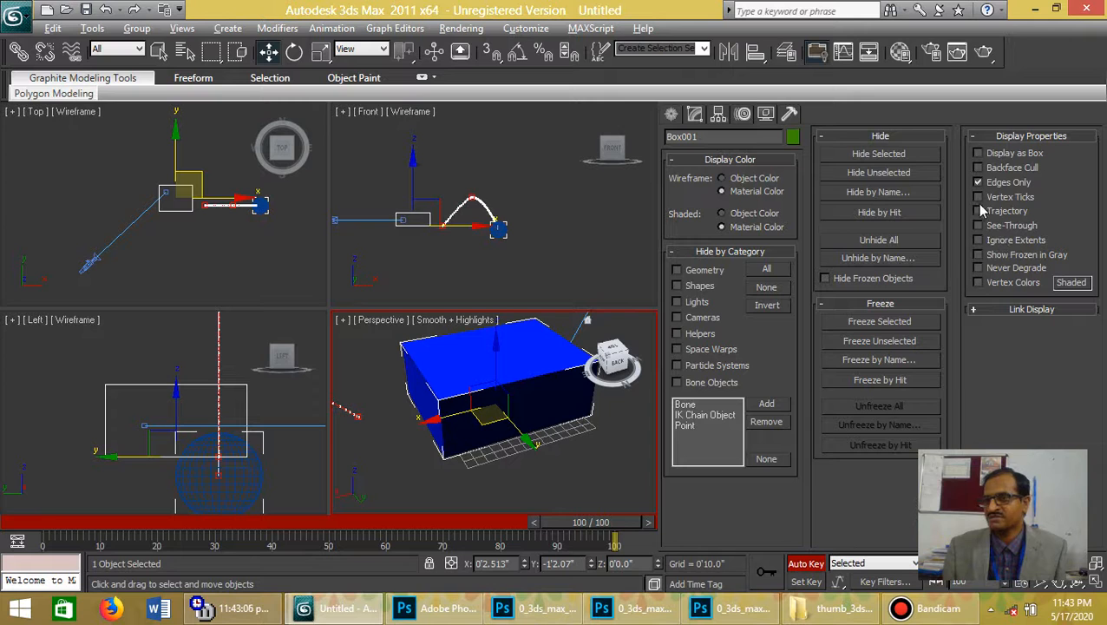
{"action": "left_click", "coordinate": [978, 226]}
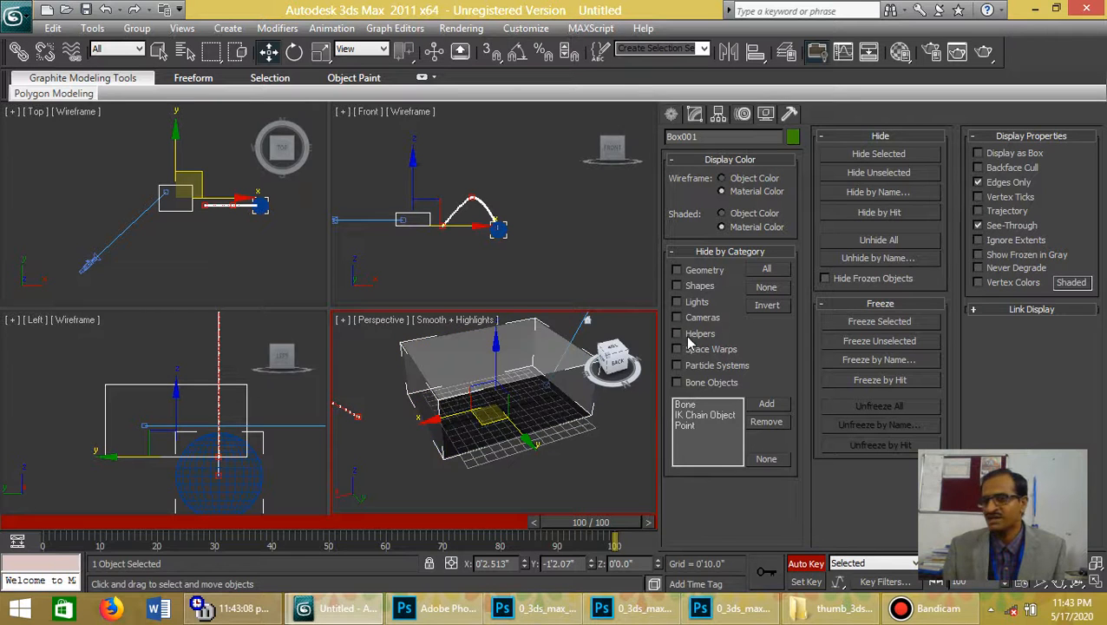
{"action": "middle_click_drag", "start_coordinate": [486, 433], "coordinate": [540, 409], "text": "alt"}
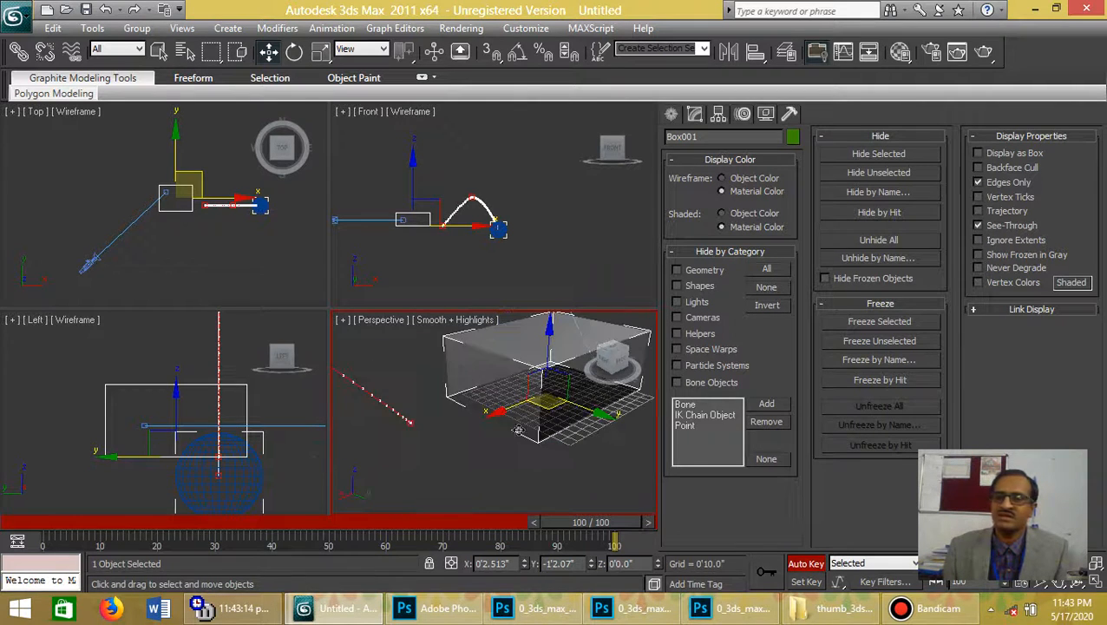
{"action": "middle_click_drag", "start_coordinate": [535, 450], "coordinate": [491, 436], "text": "alt"}
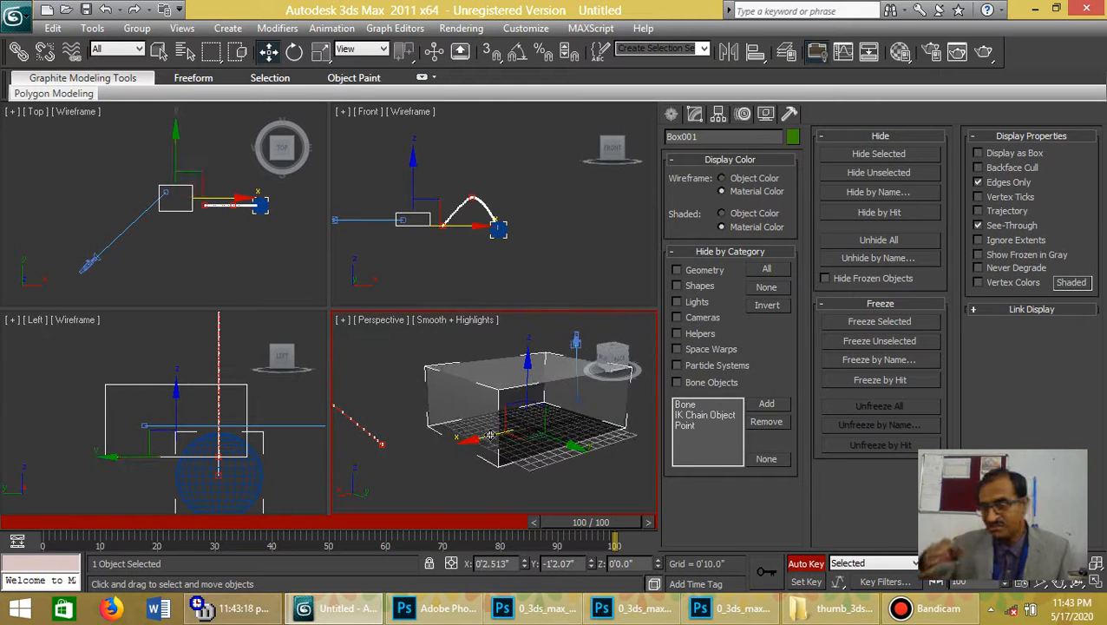
{"action": "key", "text": "alt+x"}
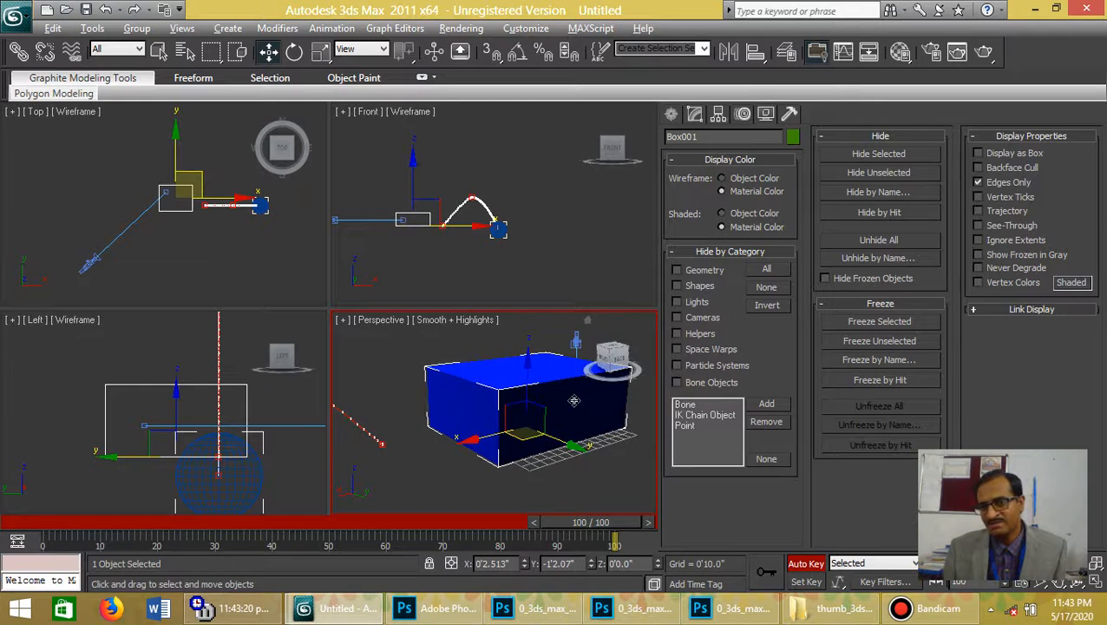
{"action": "key", "text": "alt+x"}
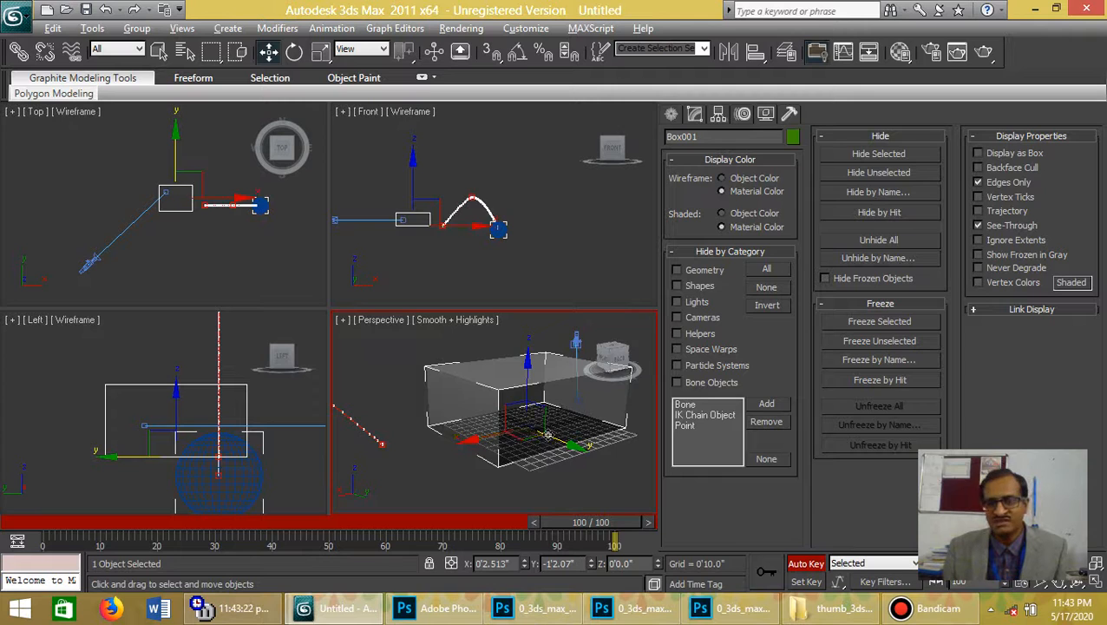
{"action": "middle_click_drag", "start_coordinate": [550, 438], "coordinate": [503, 408], "text": "alt"}
Expand the Link Display options below the box's display properties
{"action": "left_click", "coordinate": [1018, 246]}
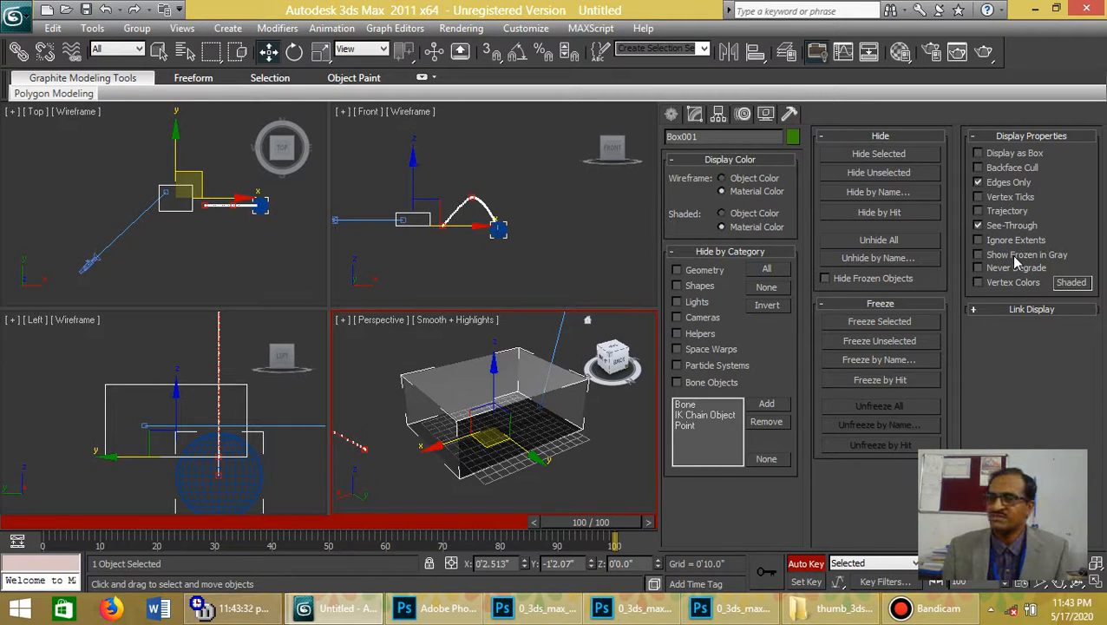
{"action": "left_click", "coordinate": [1037, 310]}
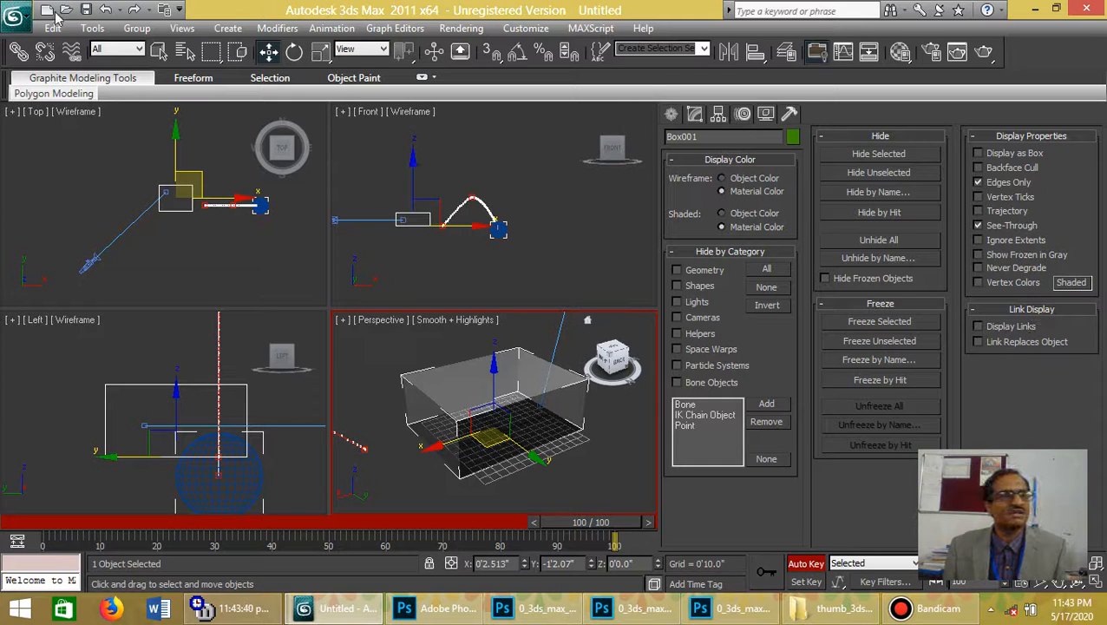